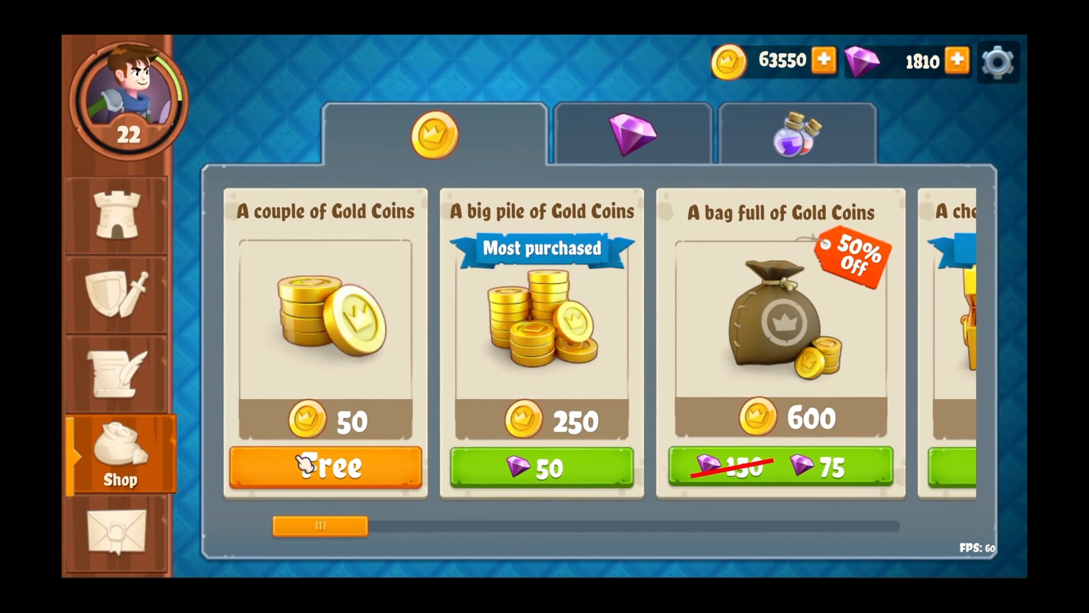
pyautogui.click(339, 478)
pyautogui.click(517, 468)
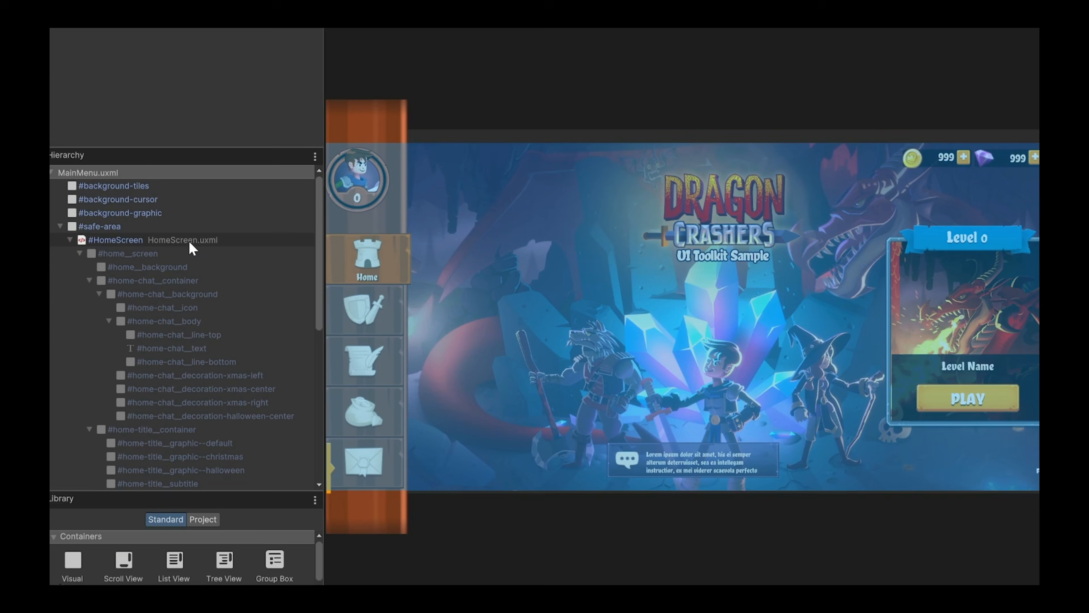
pyautogui.click(188, 241)
pyautogui.rightClick(188, 241)
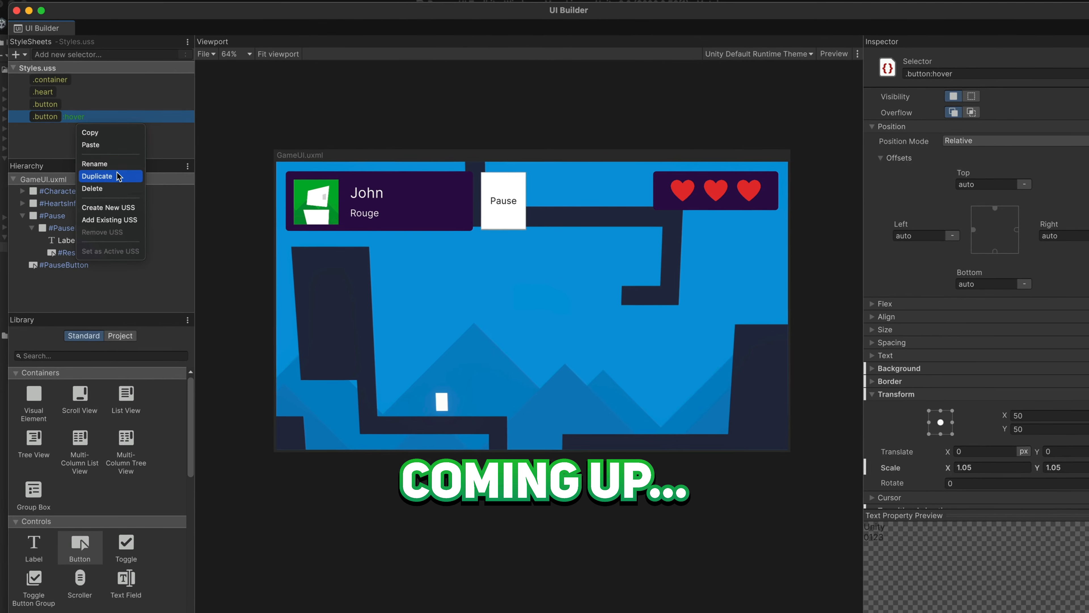
pyautogui.click(119, 176)
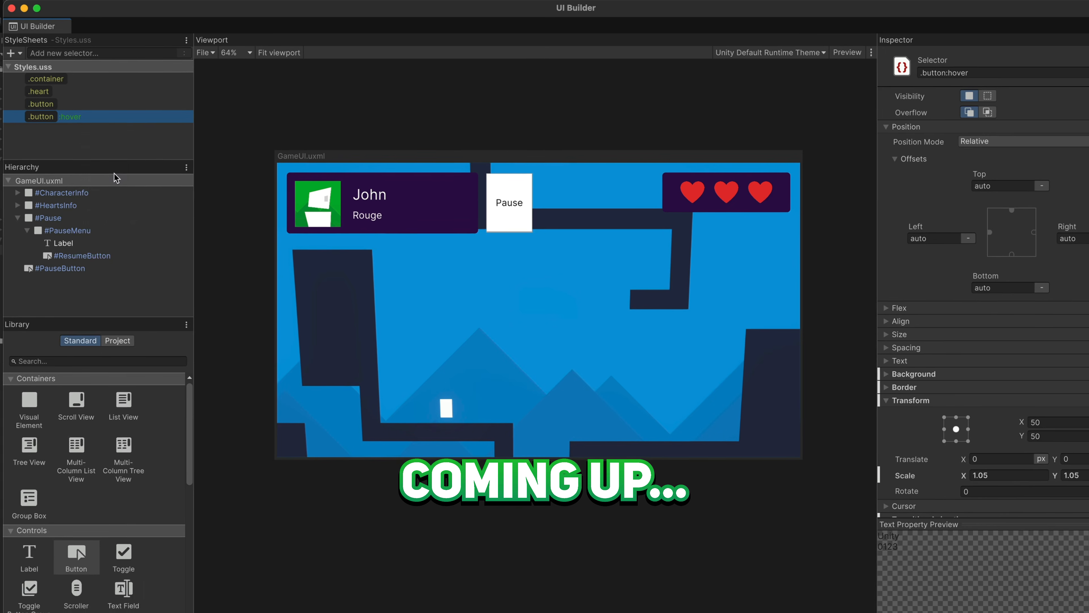
pyautogui.rightClick(77, 130)
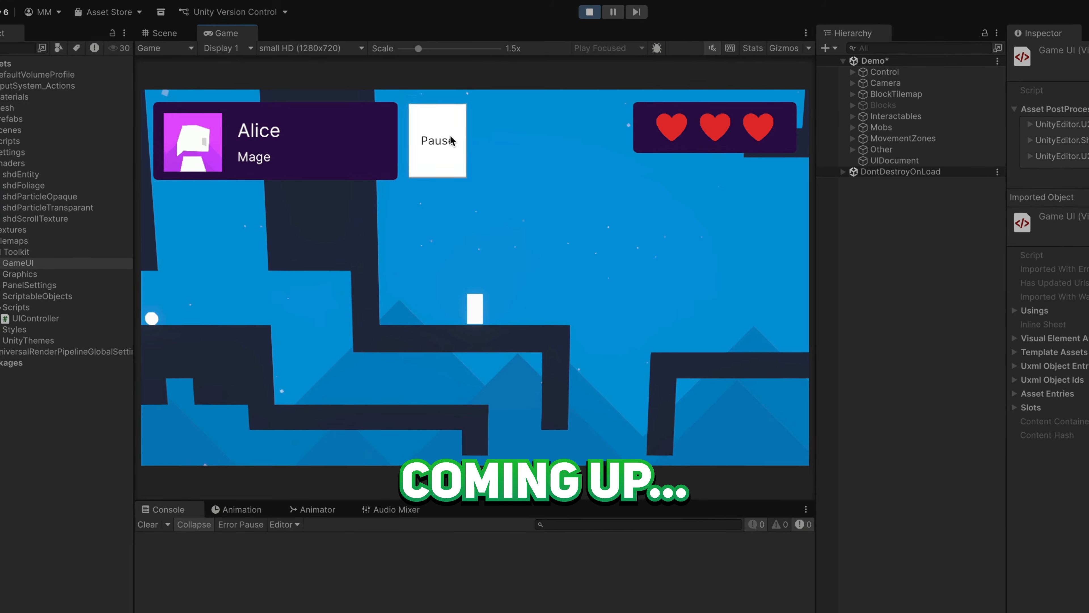
pyautogui.click(449, 142)
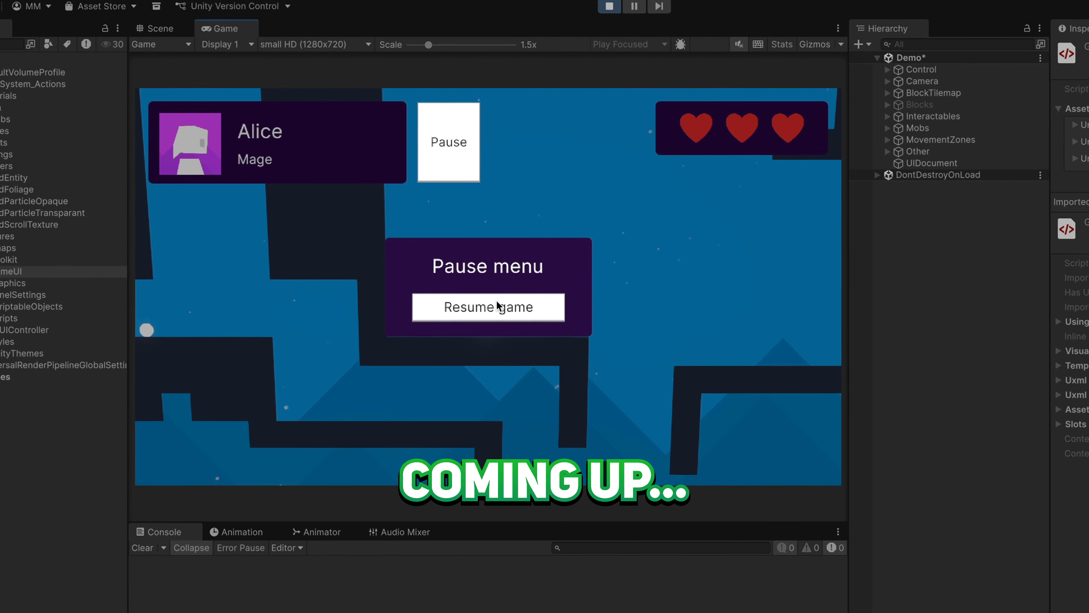
pyautogui.click(493, 302)
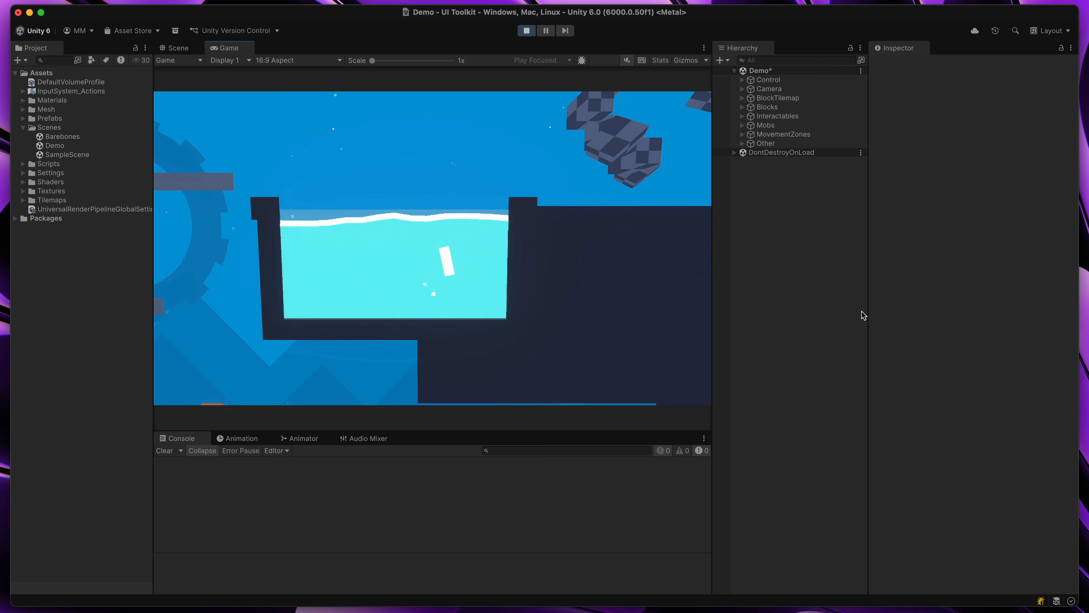
pyautogui.press('d')
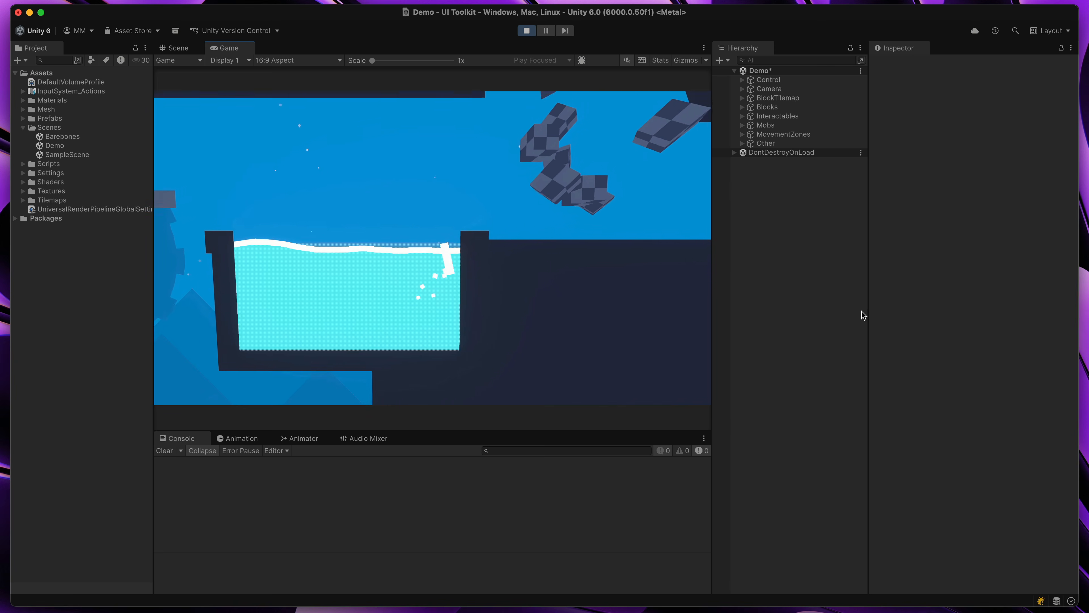
pyautogui.press('space')
pyautogui.press('space')
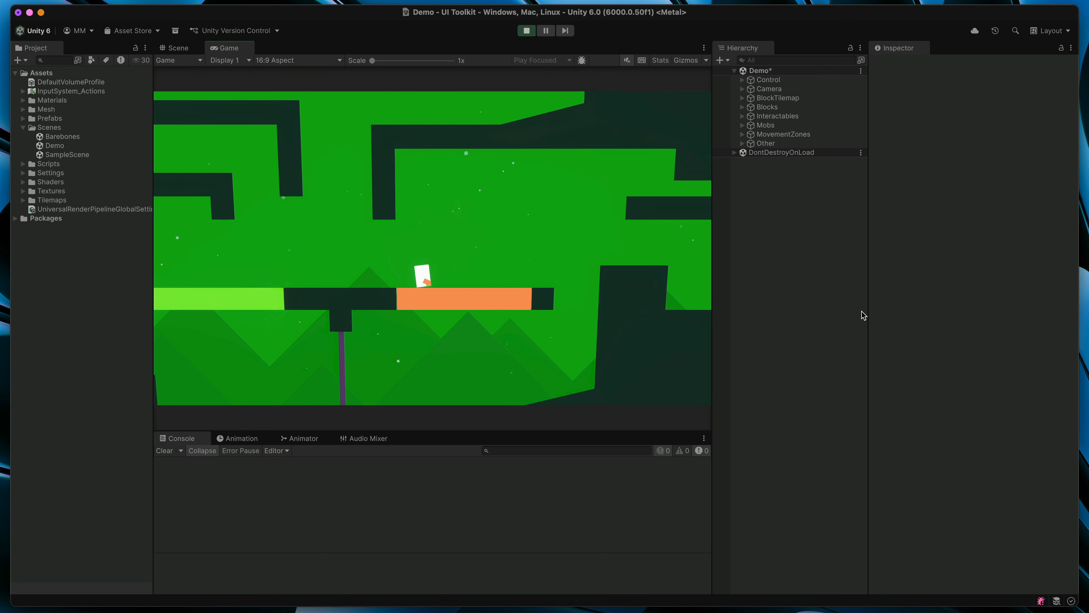
pyautogui.press('a')
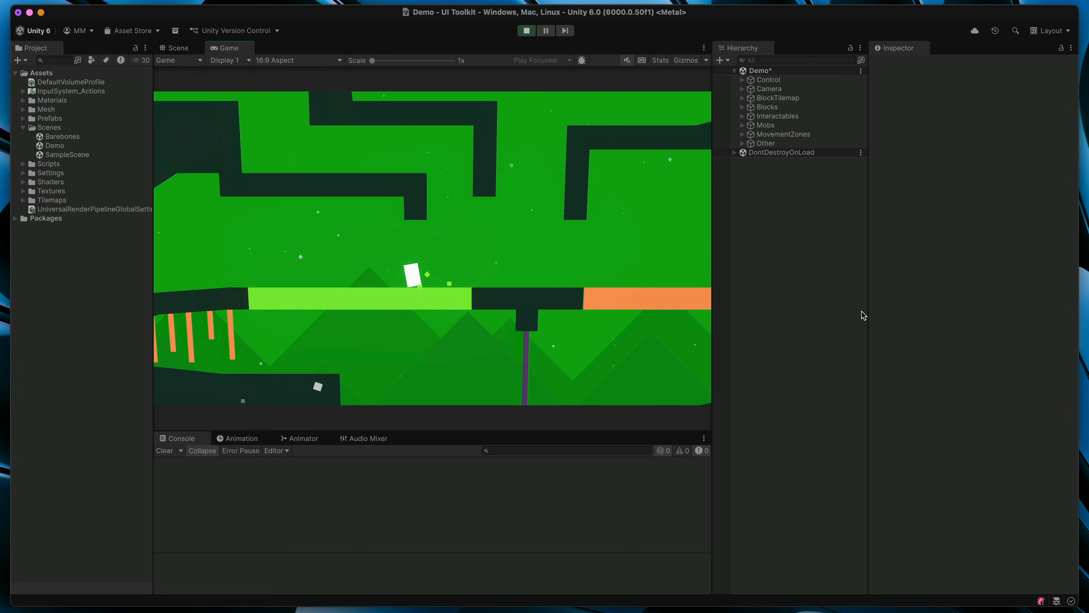
pyautogui.press('space')
pyautogui.press('a')
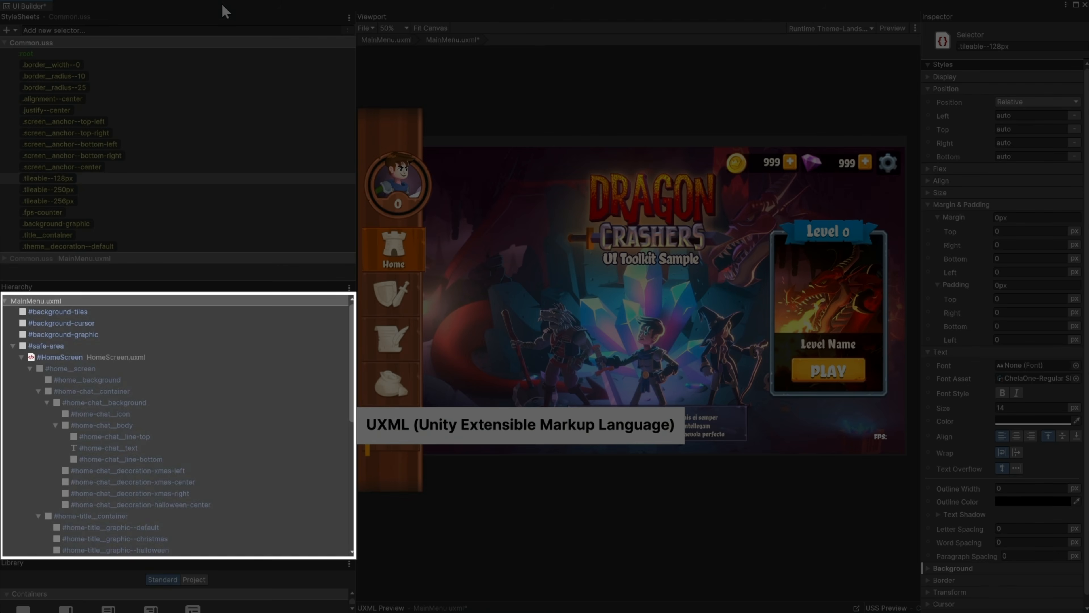
pyautogui.click(131, 64)
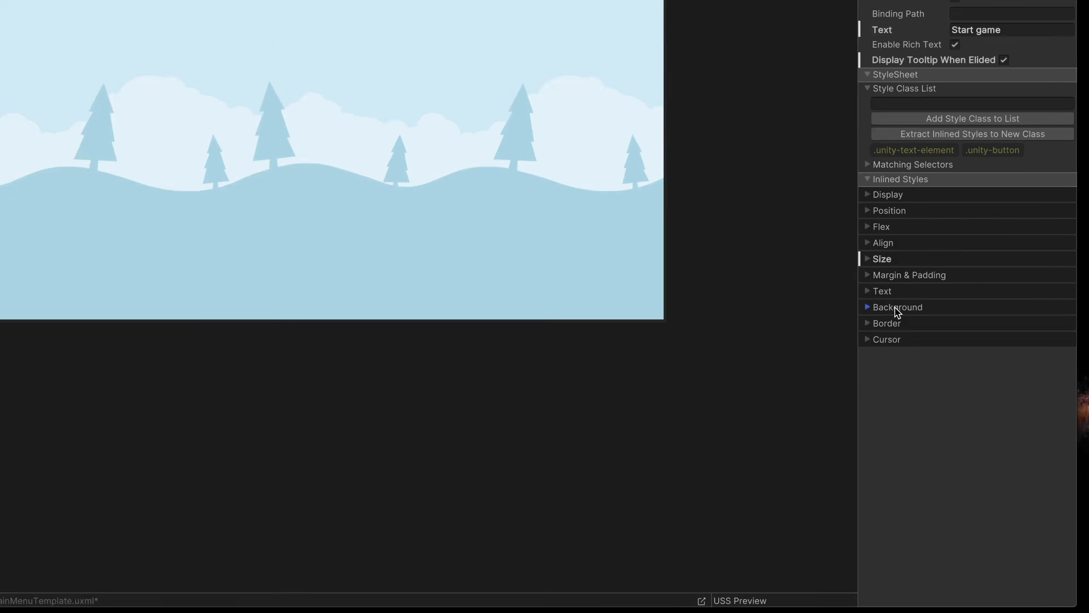
pyautogui.click(907, 380)
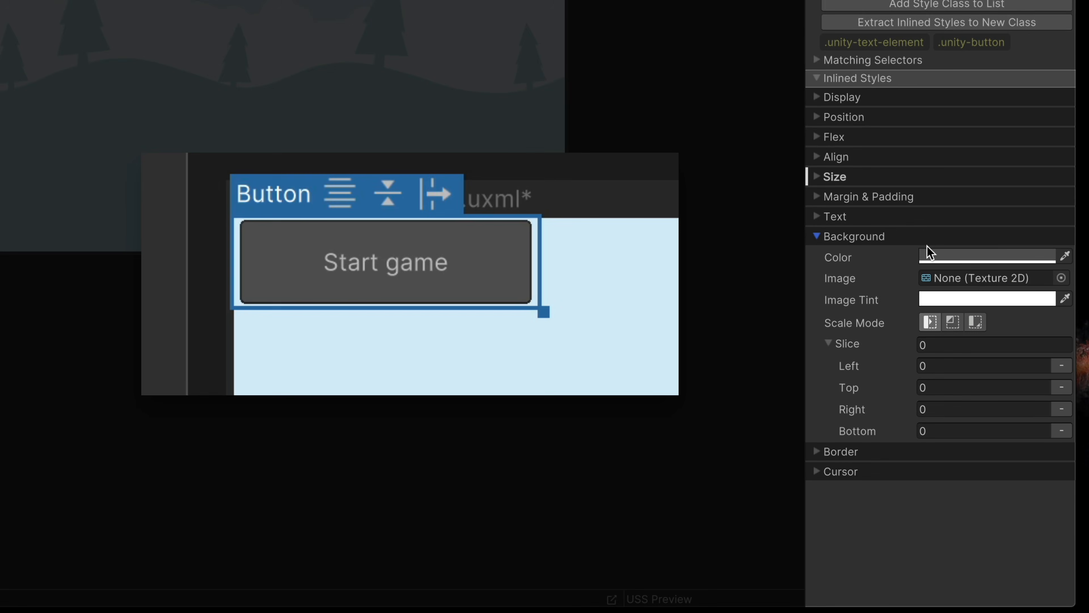
pyautogui.click(951, 256)
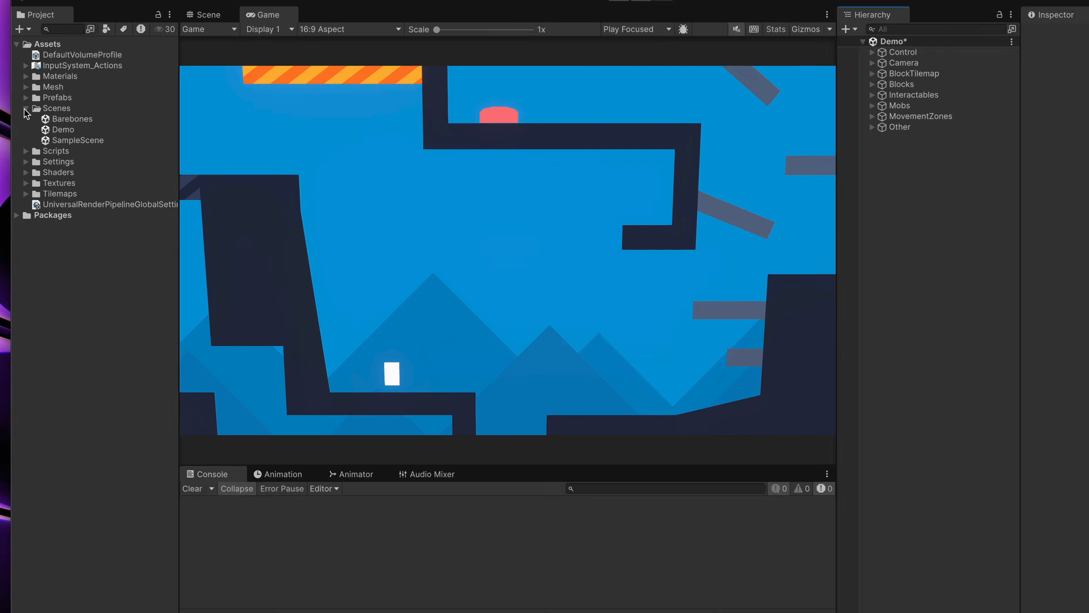
# Create a folder named "UI Toolkit" inside the project's Assets folder
pyautogui.click(25, 108)
pyautogui.rightClick(66, 233)
pyautogui.moveTo(75, 240)
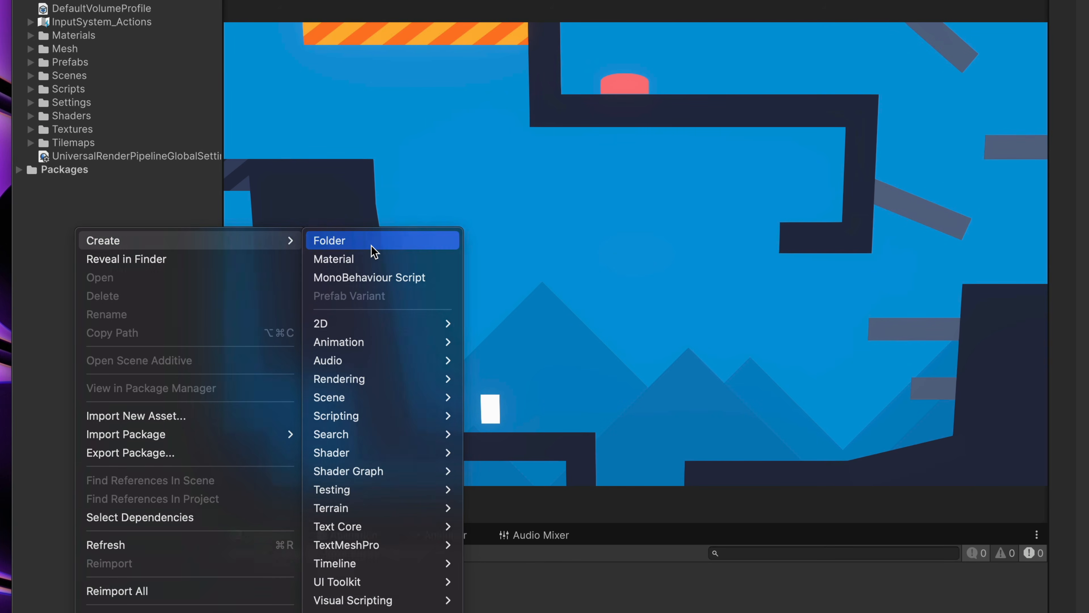
pyautogui.click(371, 245)
pyautogui.write('UI Toolkit')
pyautogui.press('Return')
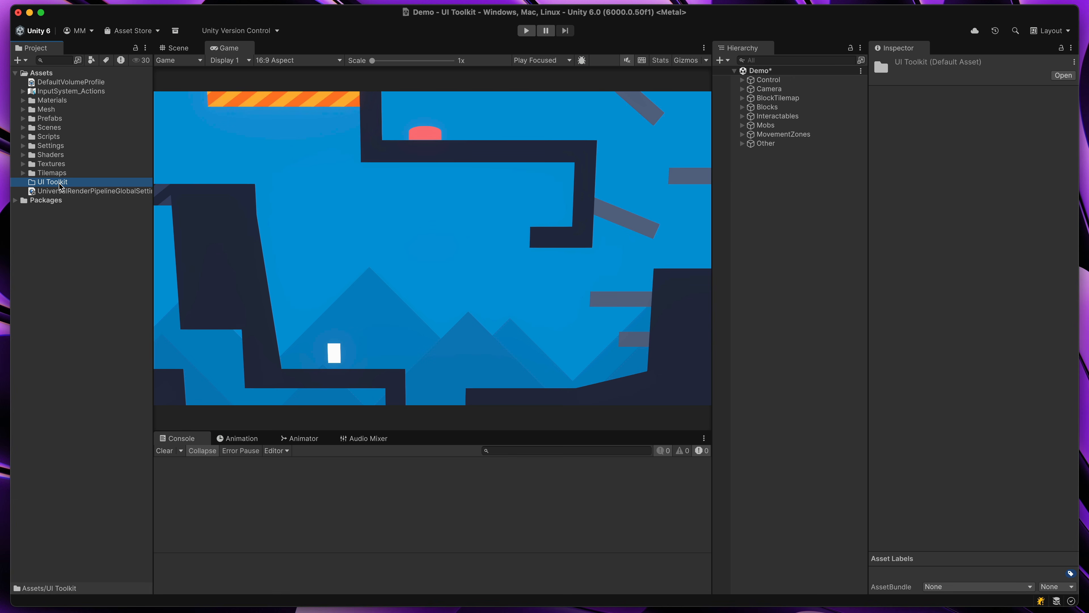
# Create a UI Toolkit UI Document asset named GameUI in the UI Toolkit folder
pyautogui.rightClick(49, 184)
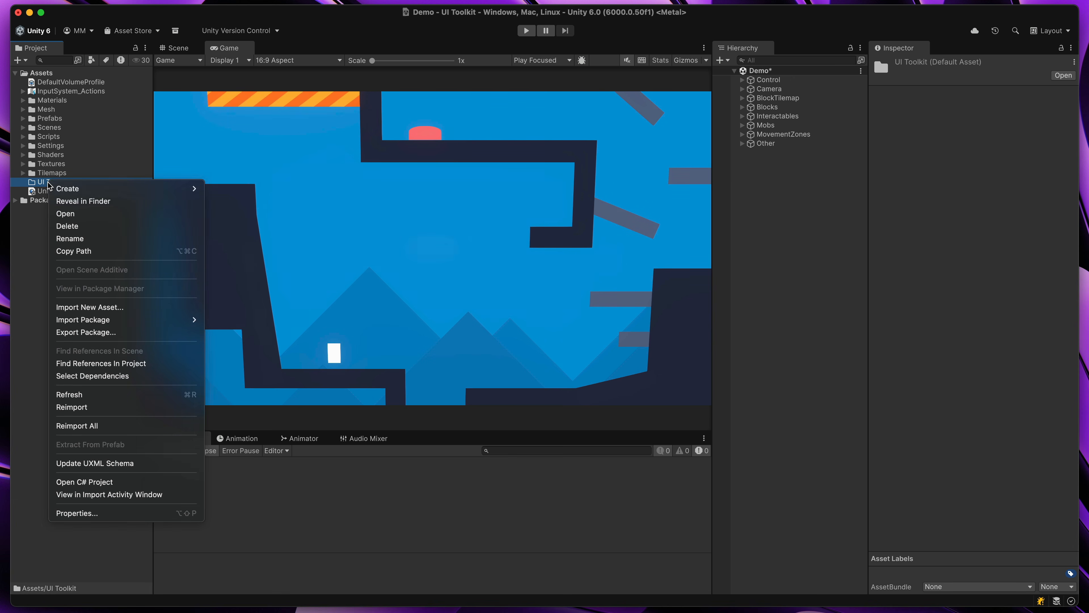
pyautogui.moveTo(48, 183)
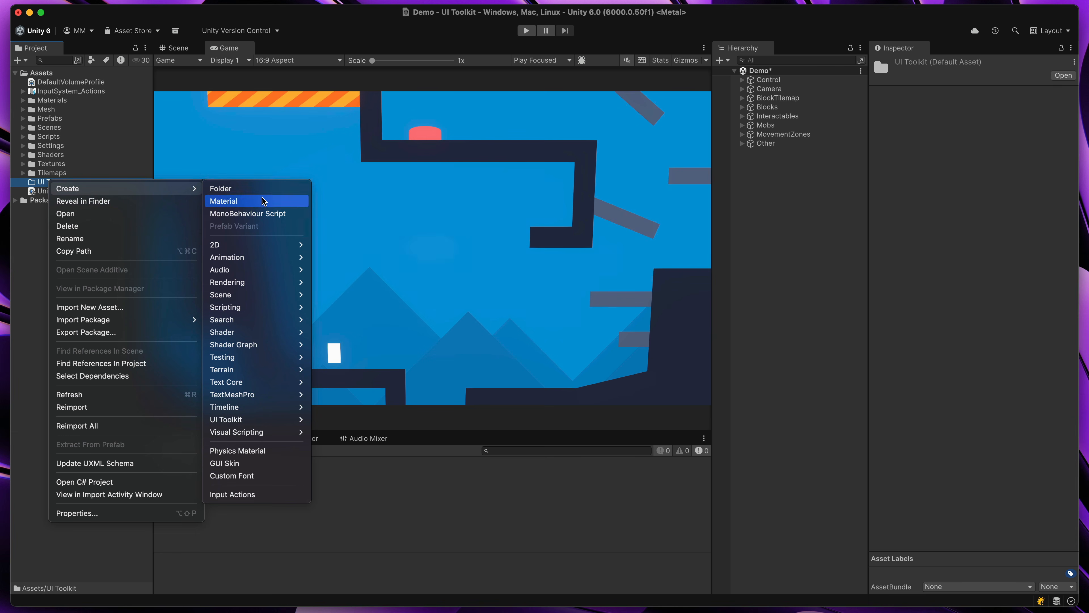
pyautogui.moveTo(244, 424)
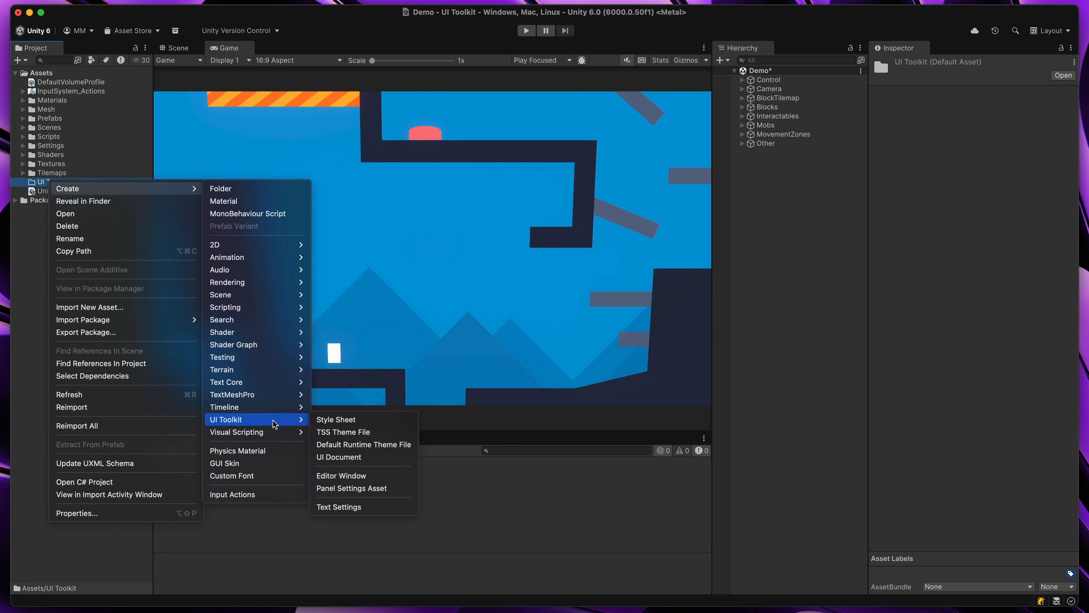
pyautogui.click(380, 456)
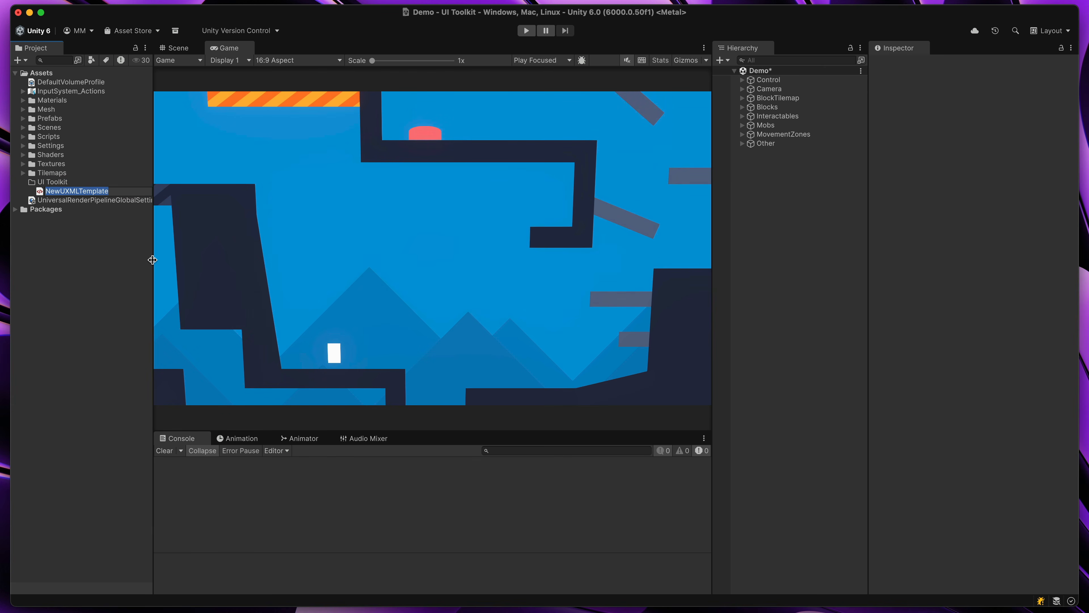
pyautogui.write('GameUI')
pyautogui.press('Return')
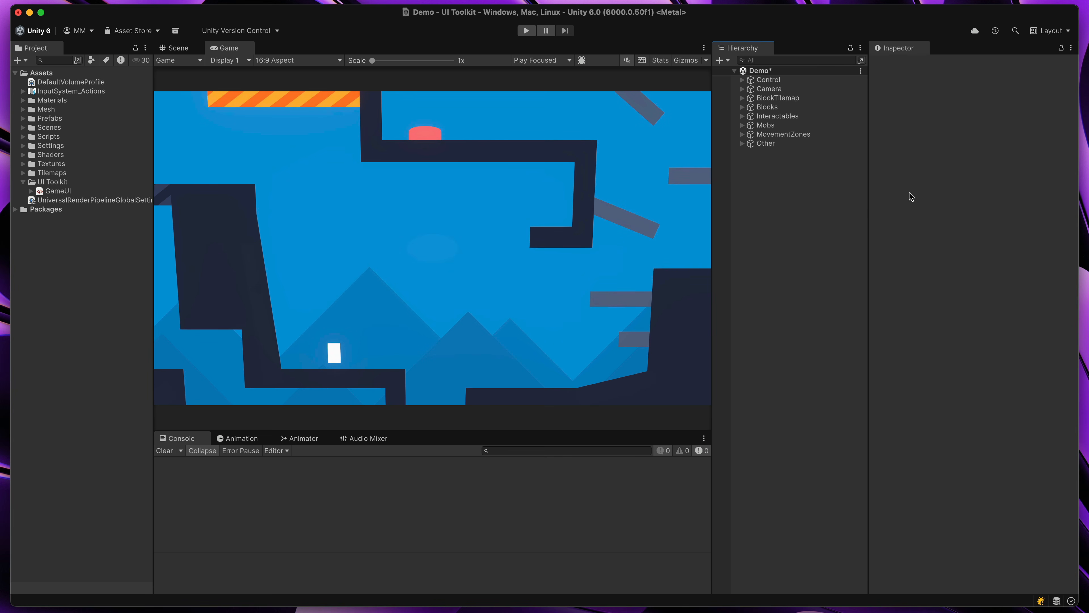
# Add a UI Toolkit UI Document object to the Demo scene and assign GameUI as its source asset
pyautogui.rightClick(754, 161)
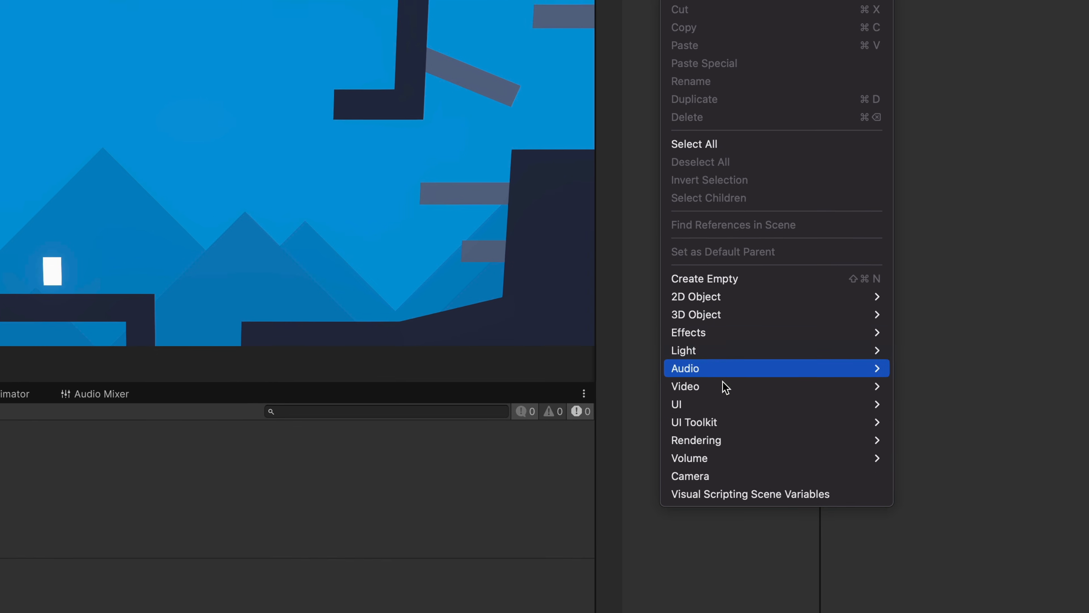
pyautogui.moveTo(785, 460)
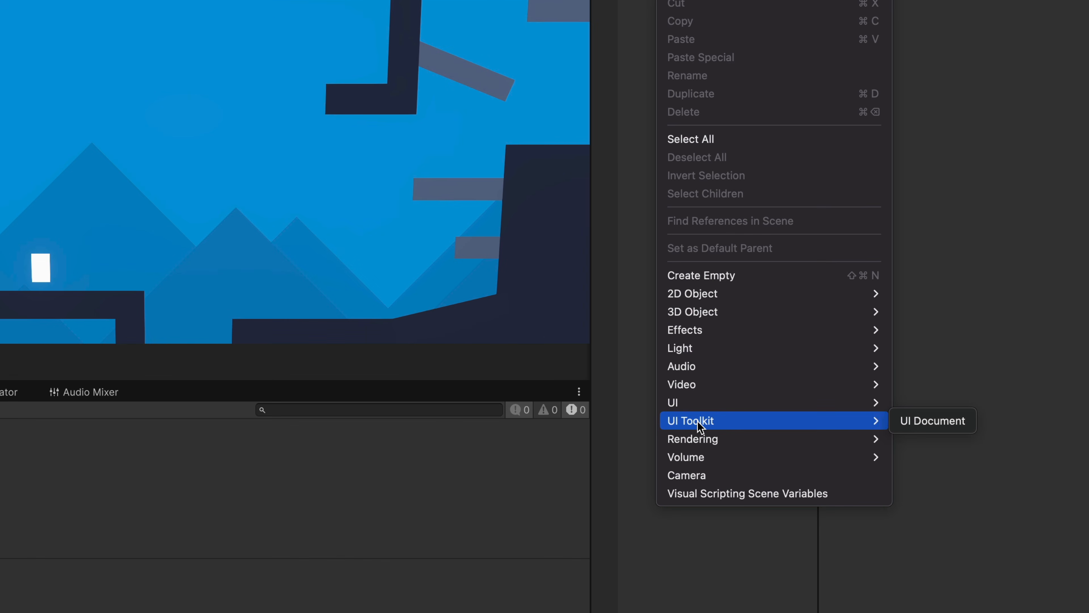
pyautogui.click(902, 421)
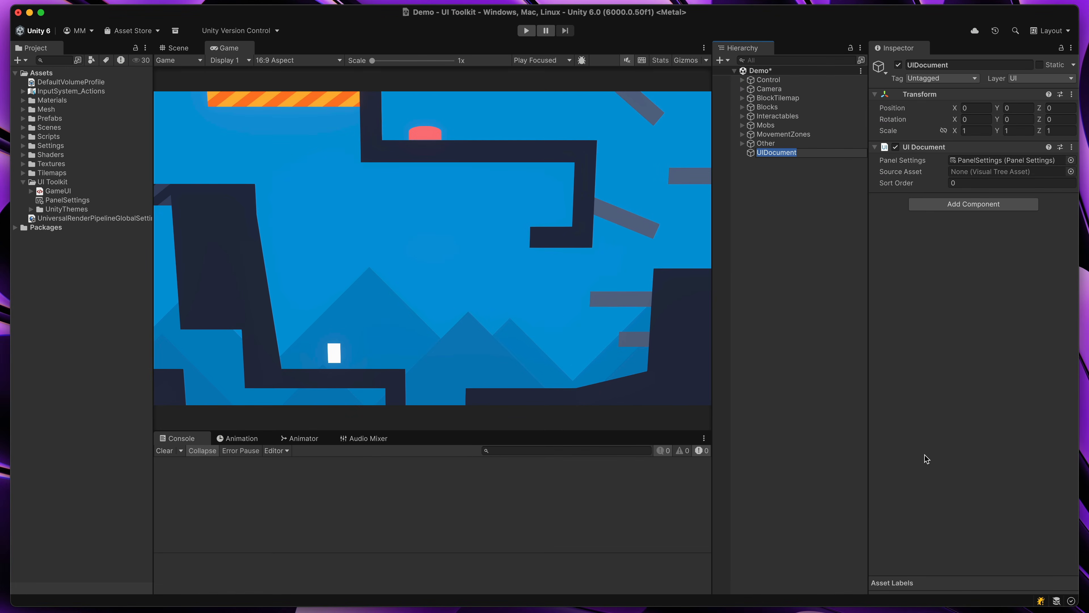
pyautogui.click(809, 320)
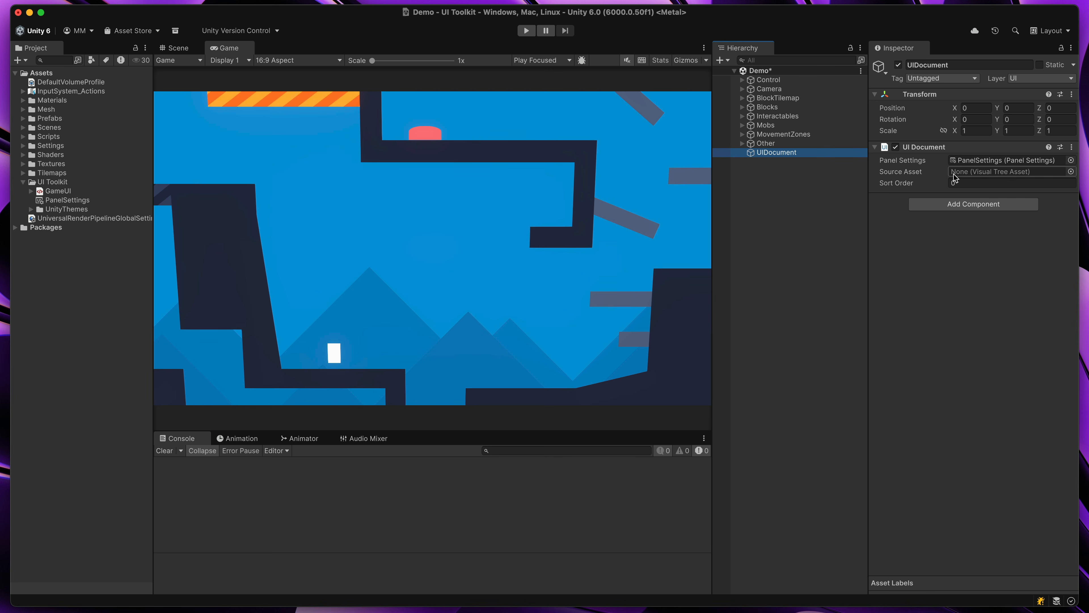
pyautogui.moveTo(58, 190); pyautogui.dragTo(998, 172)
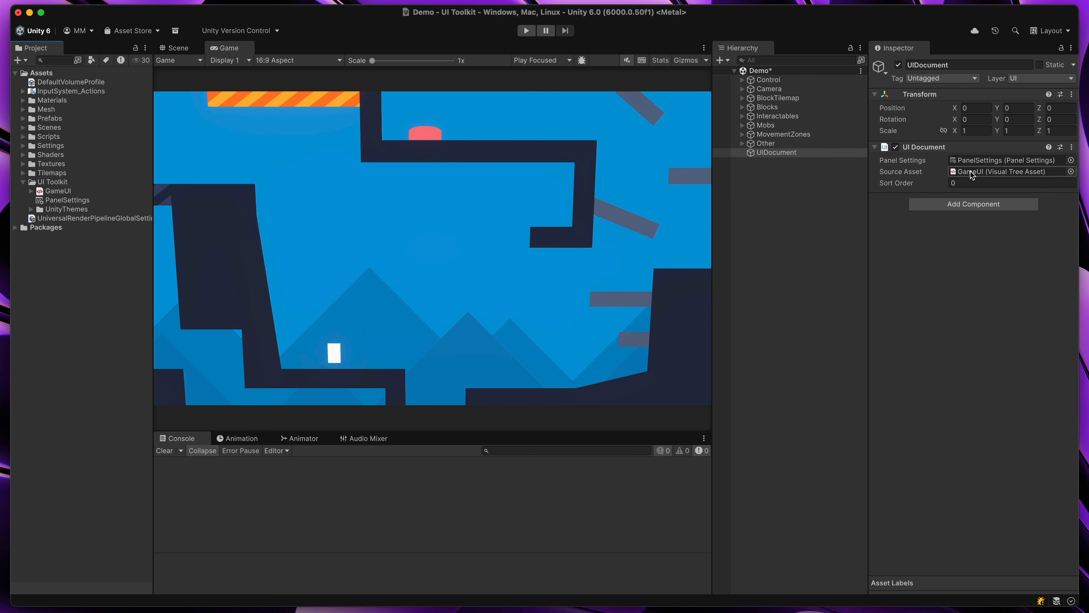
# Open the assigned GameUI asset in UI Builder and enlarge the builder as a separate floating window
pyautogui.doubleClick(982, 172)
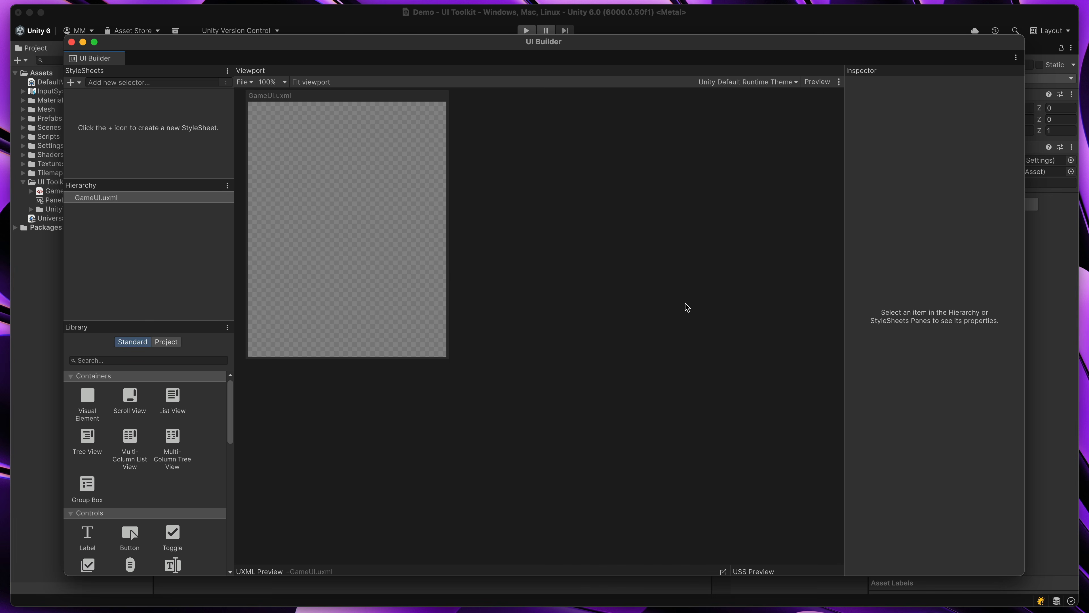
pyautogui.moveTo(102, 63); pyautogui.dragTo(300, 48)
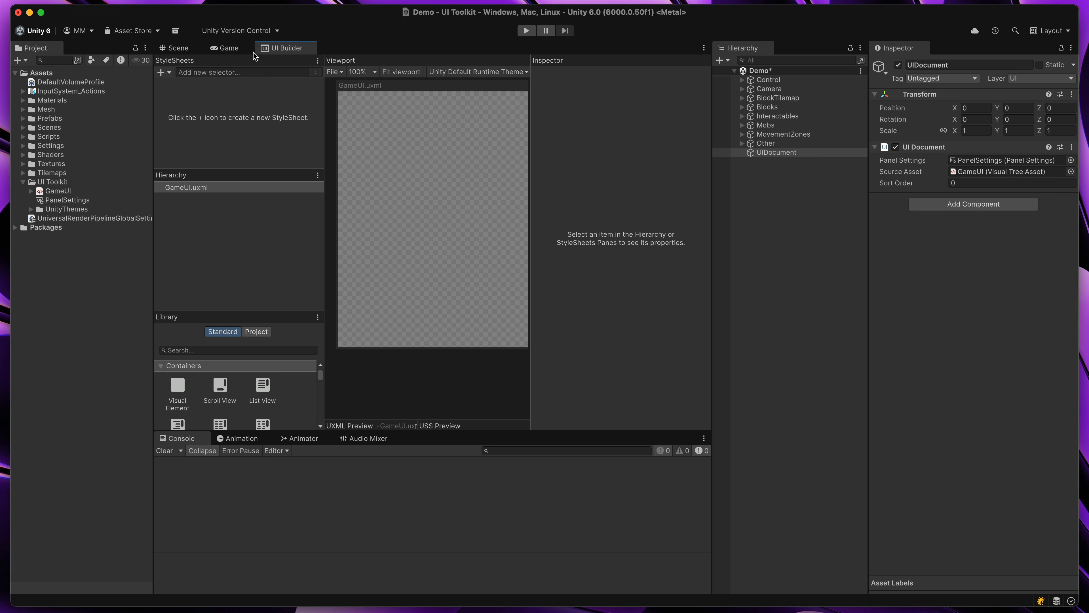
pyautogui.moveTo(280, 50); pyautogui.dragTo(327, 28)
pyautogui.moveTo(586, 414); pyautogui.dragTo(1063, 588)
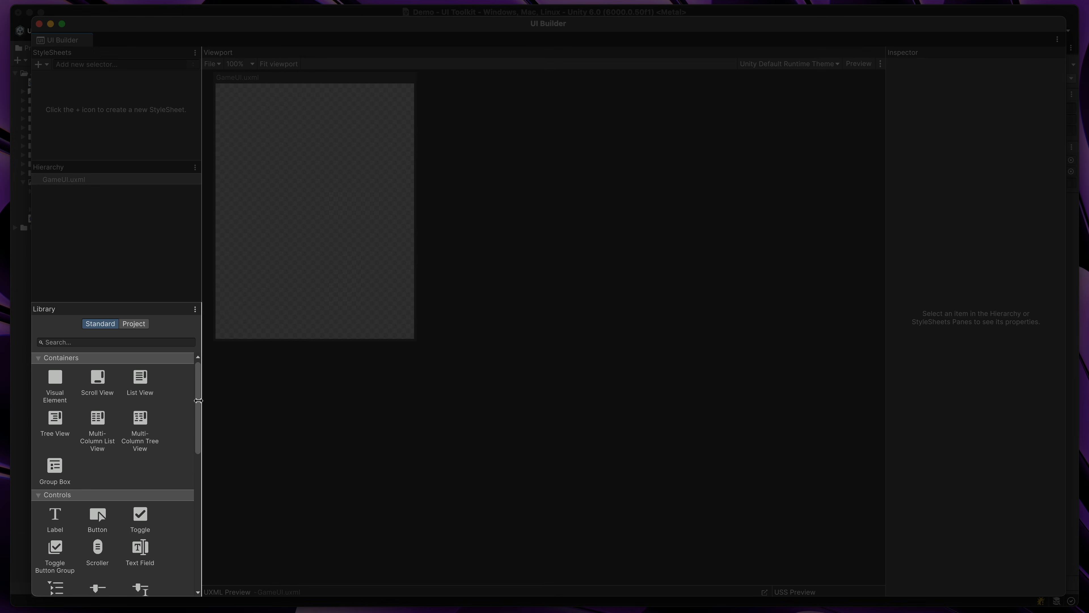
pyautogui.moveTo(199, 400); pyautogui.dragTo(202, 468)
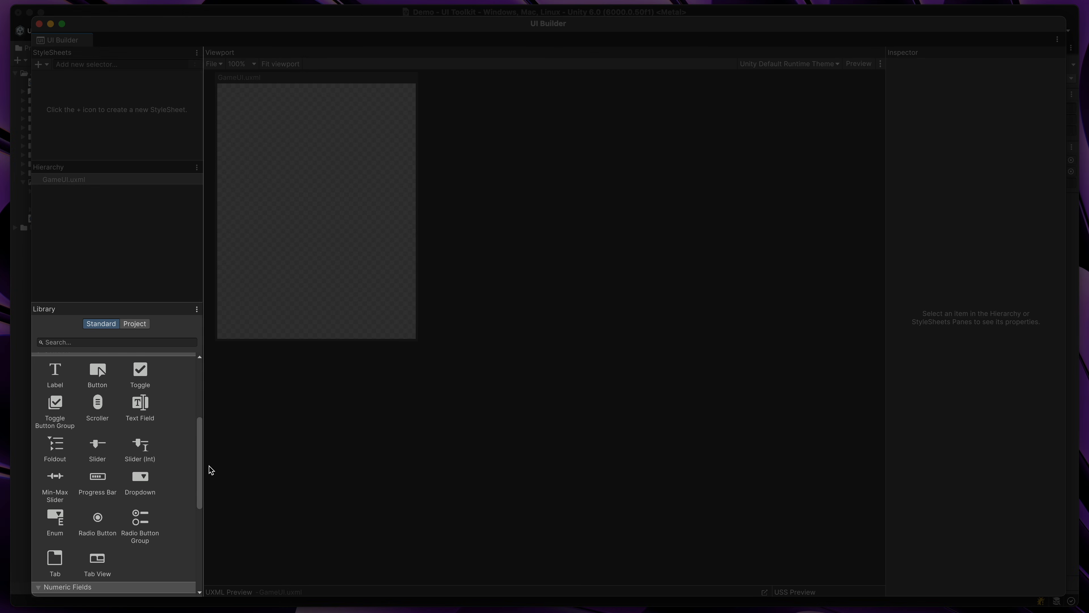
pyautogui.moveTo(199, 470); pyautogui.dragTo(199, 482)
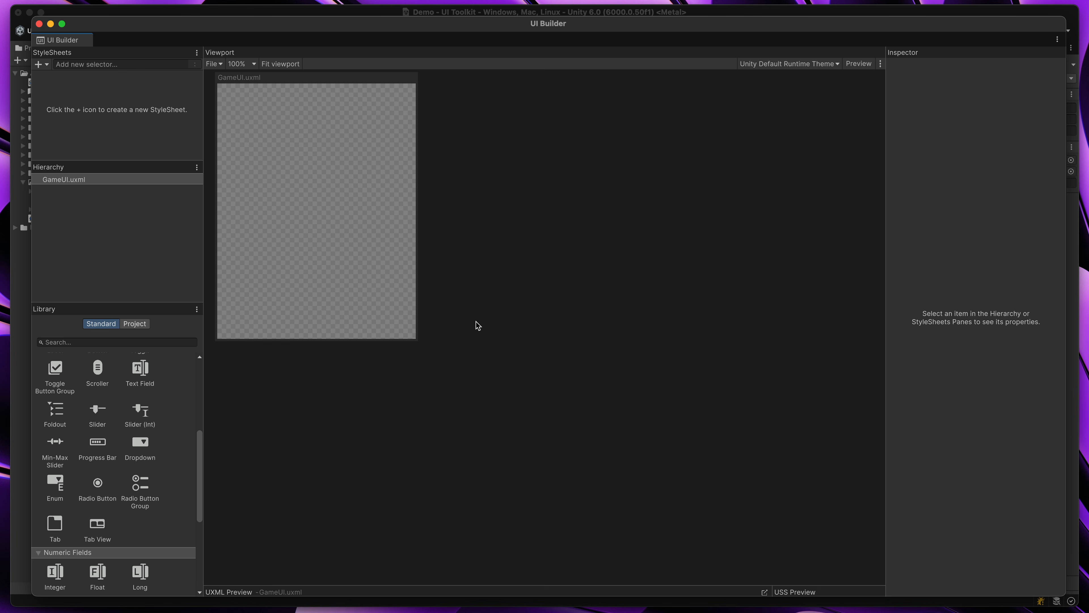
pyautogui.moveTo(359, 26); pyautogui.dragTo(439, 383)
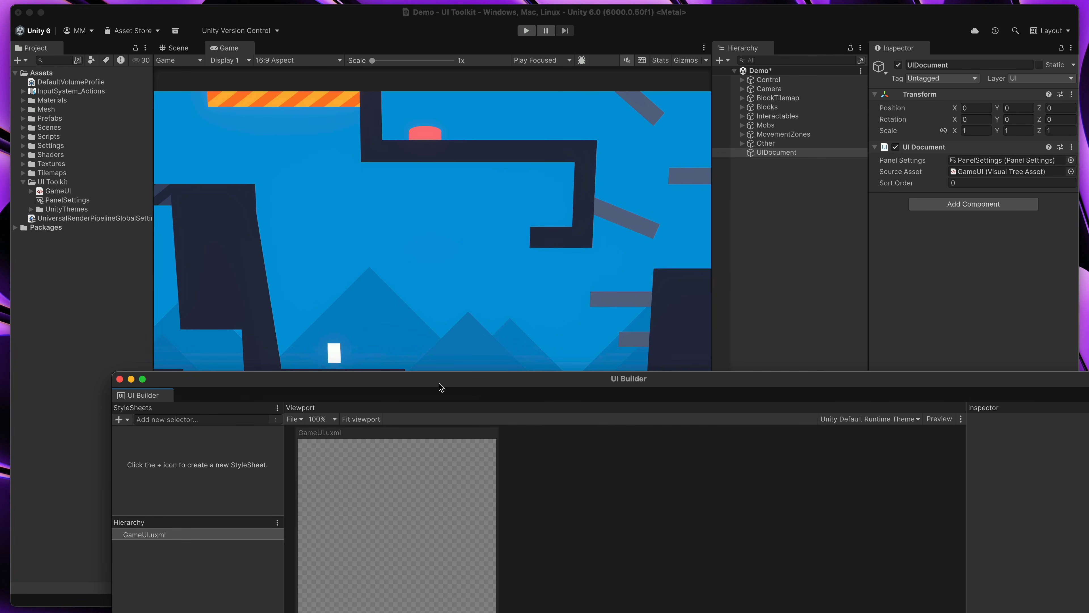
pyautogui.moveTo(429, 370); pyautogui.dragTo(355, 26)
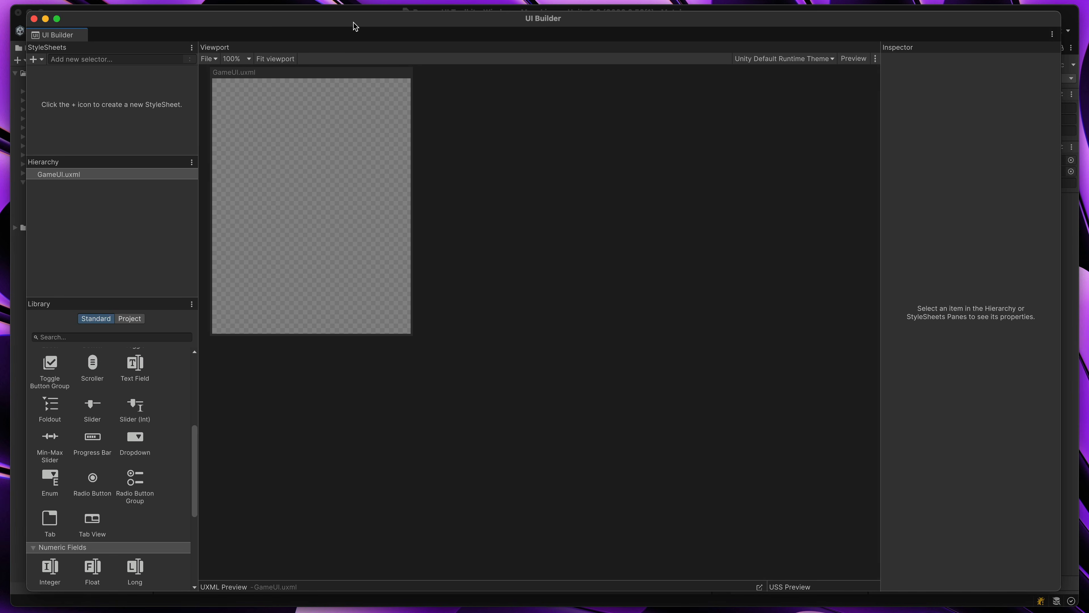
# Set the GameUI.uxml canvas size to match the Game view
pyautogui.click(229, 73)
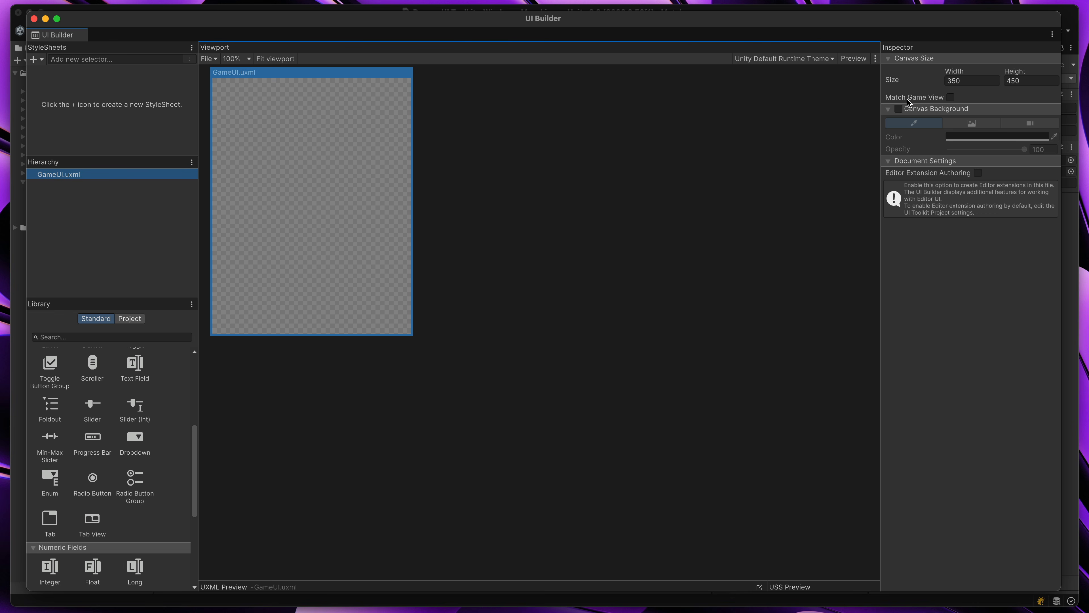
pyautogui.click(951, 97)
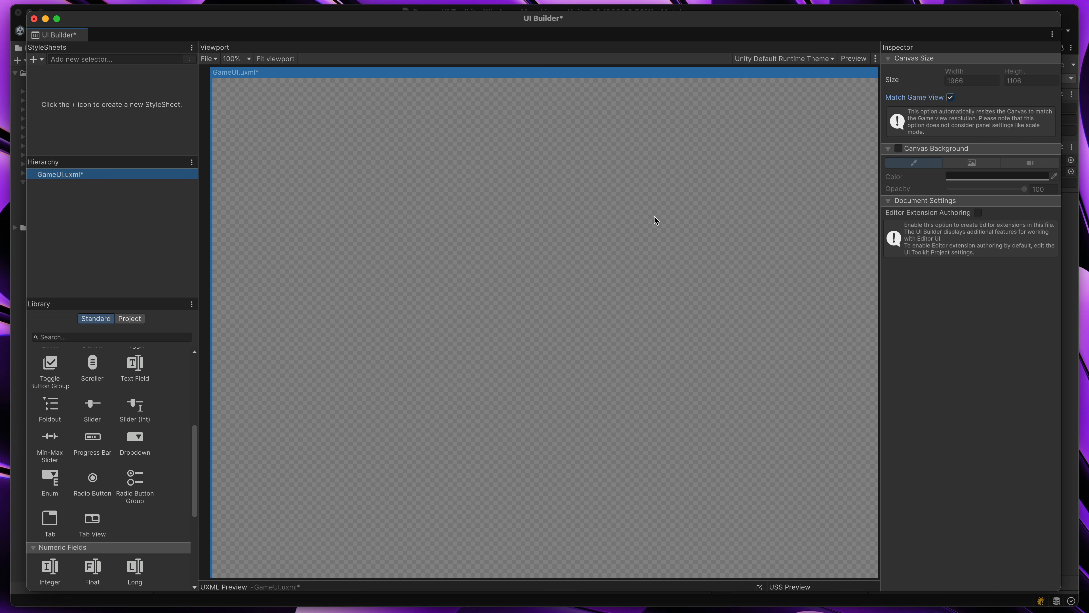
pyautogui.scroll(-6, 649, 218)
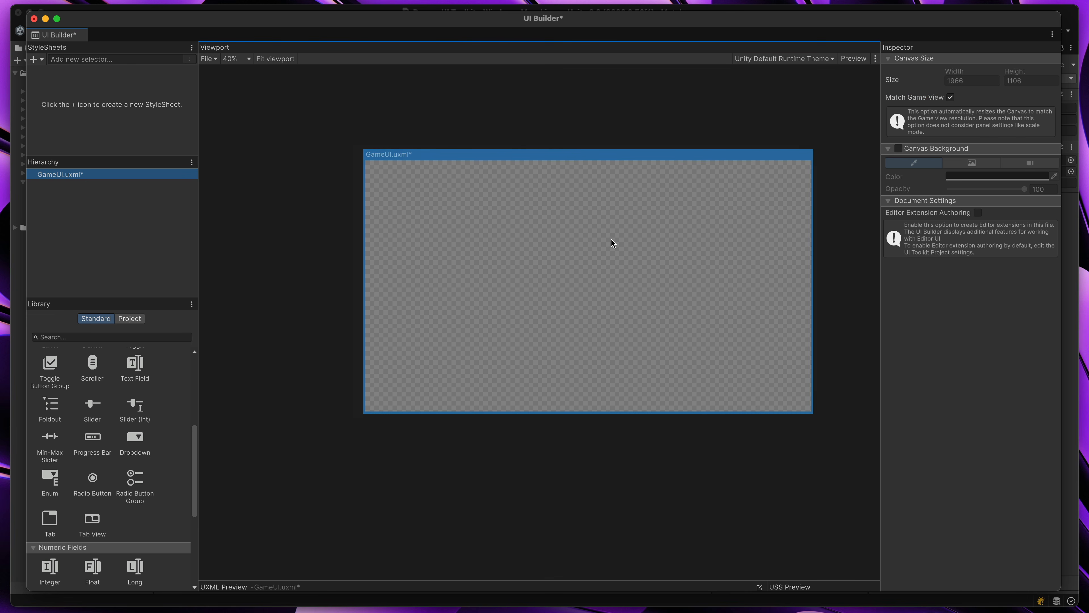
pyautogui.scroll(4, 546, 235)
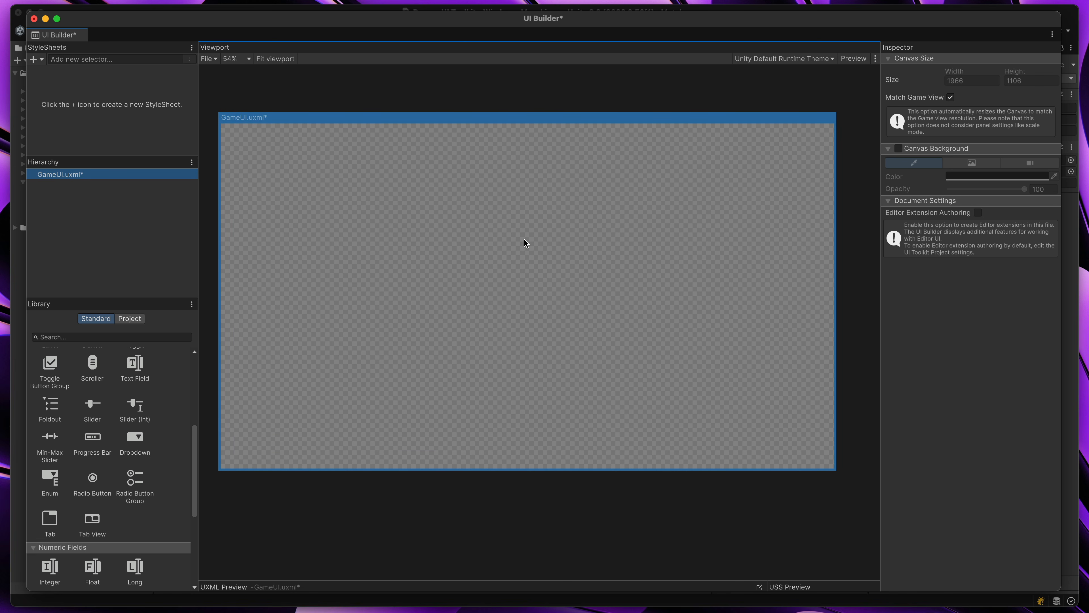
# Enable the canvas background in camera mode and assign the scene's Camera as its source
pyautogui.click(899, 149)
pyautogui.click(971, 162)
pyautogui.click(1037, 163)
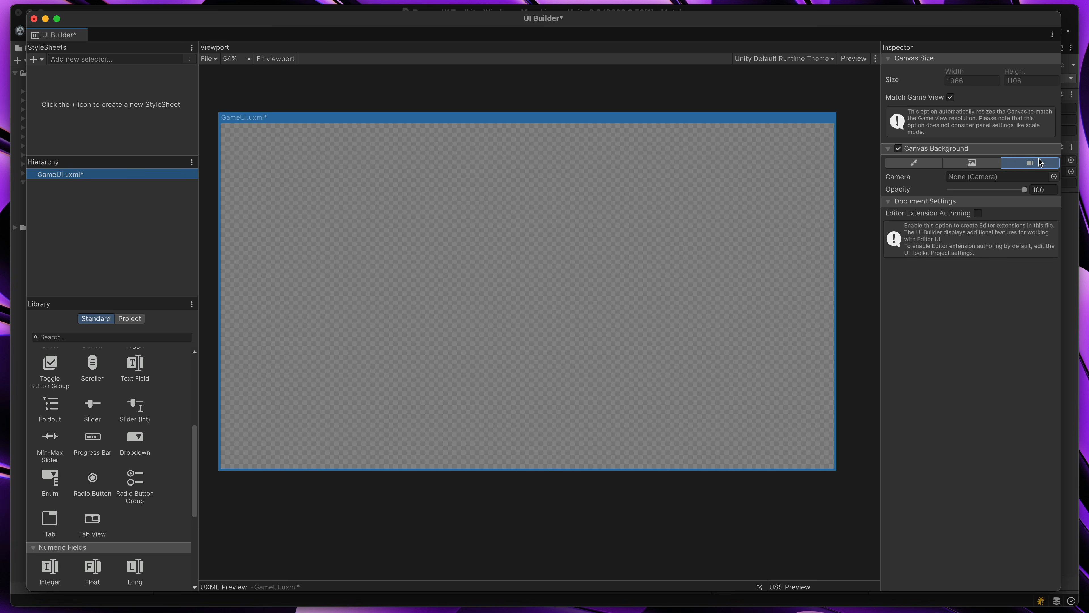
pyautogui.click(1054, 176)
pyautogui.click(791, 222)
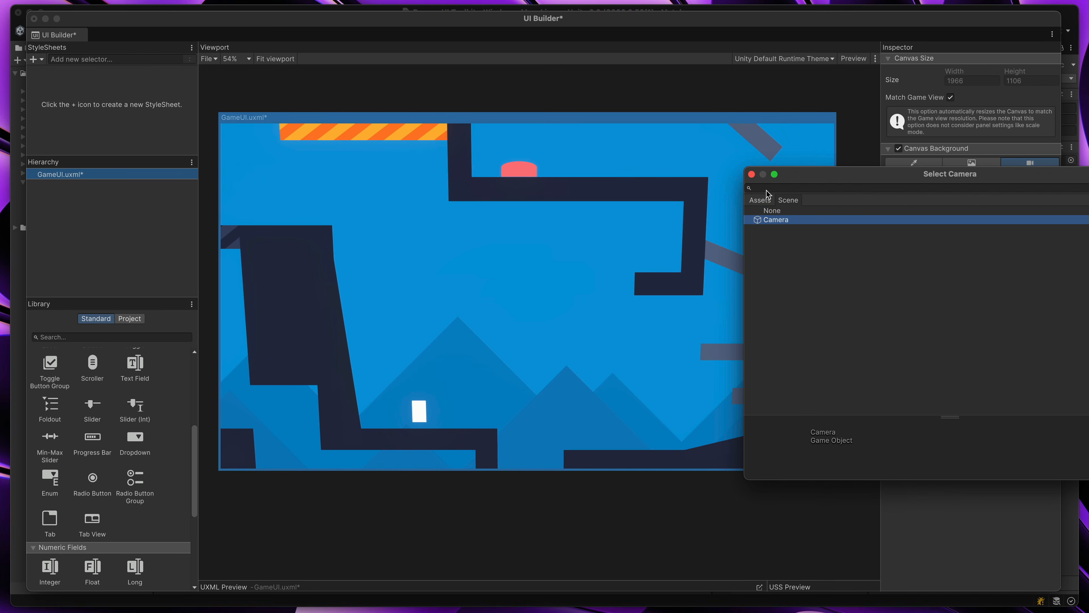
# Close the camera selection window with the scene's Camera chosen for the canvas background
pyautogui.click(751, 175)
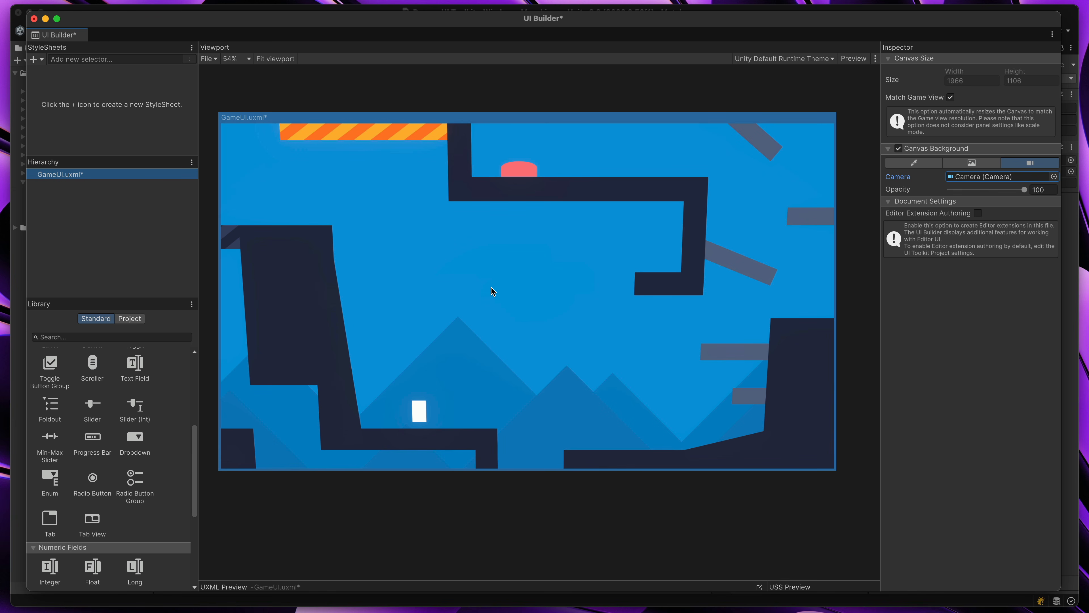
# Add a Button control to the GameUI canvas and resize it to about 1166 × 452 px
pyautogui.moveTo(191, 454); pyautogui.dragTo(193, 377)
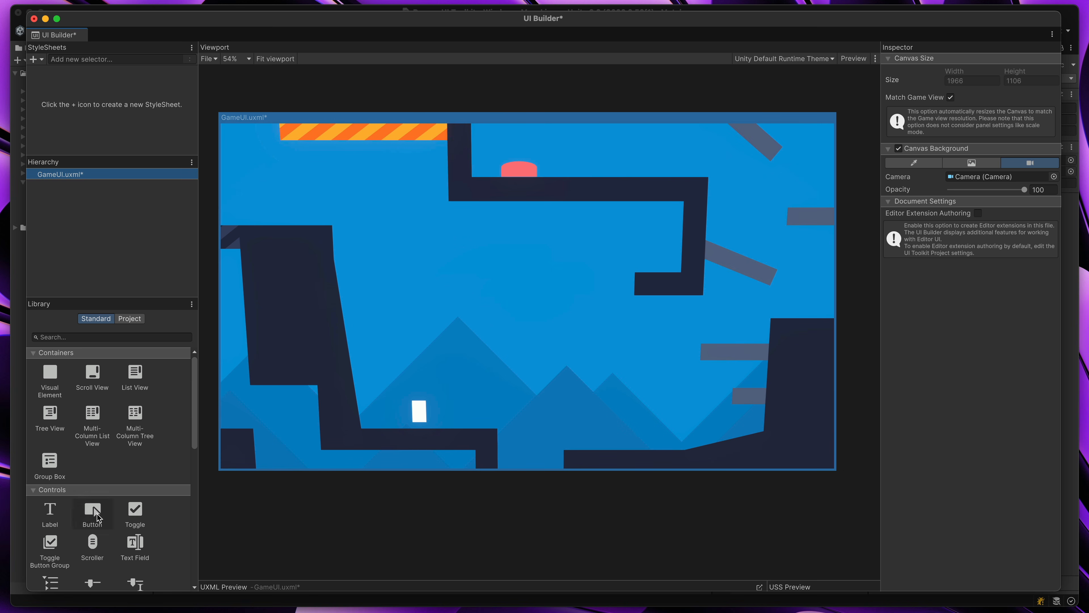
pyautogui.click(84, 517)
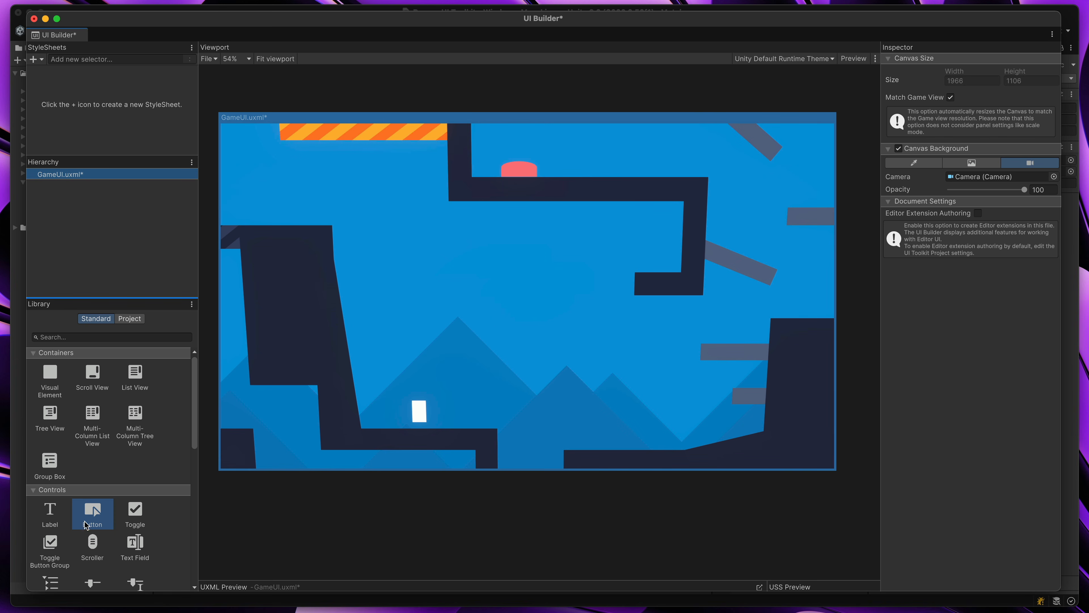
pyautogui.moveTo(96, 515); pyautogui.dragTo(407, 226)
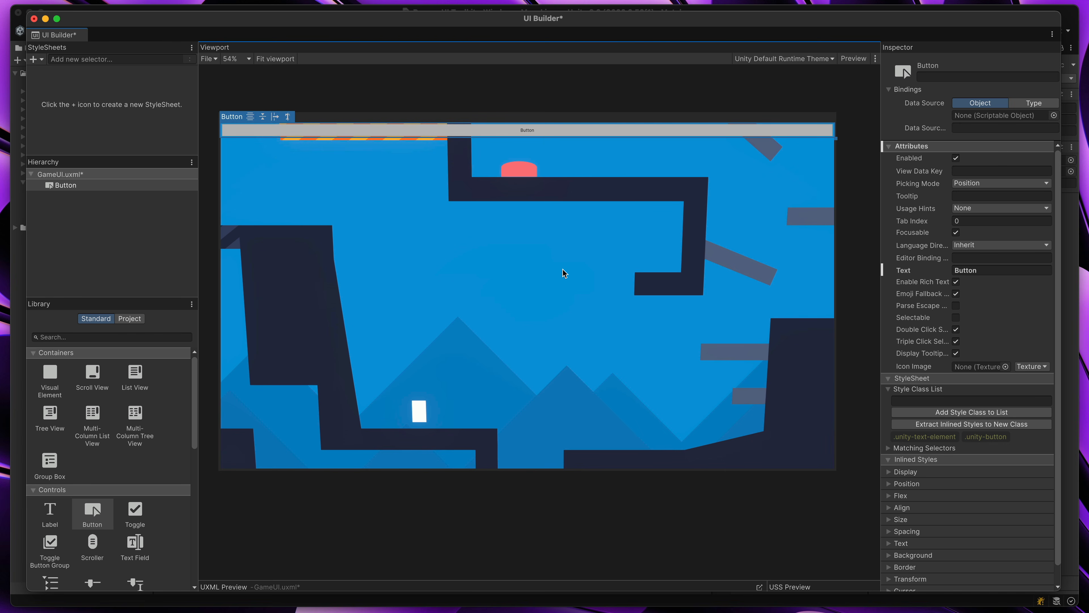
pyautogui.moveTo(836, 138); pyautogui.dragTo(588, 267)
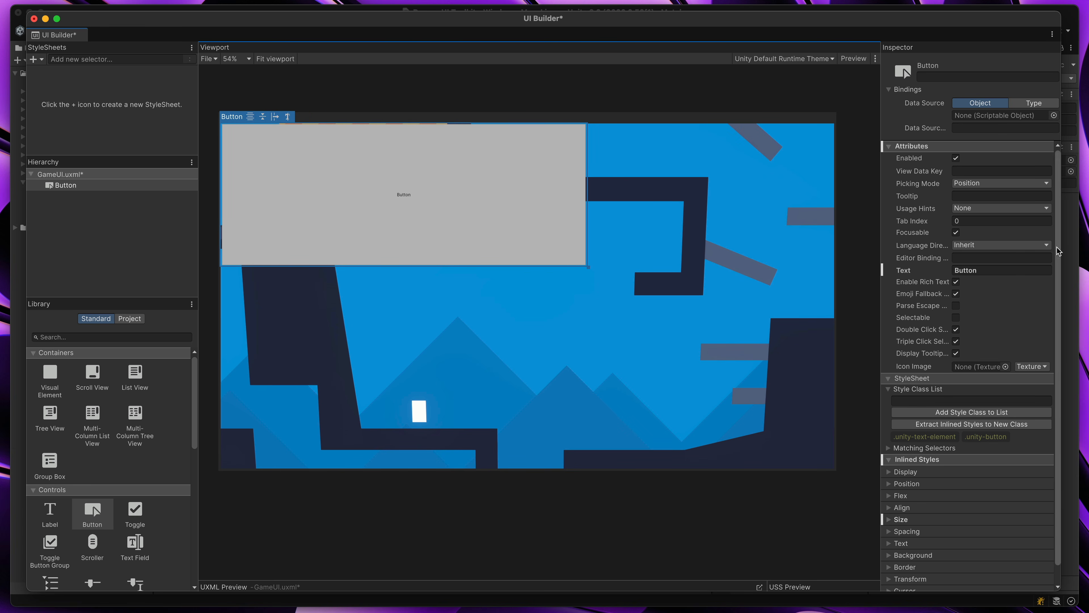
# Set the button's text size to 80 px in its inlined styles
pyautogui.scroll(-1, 1059, 258)
pyautogui.scroll(-1, 1059, 257)
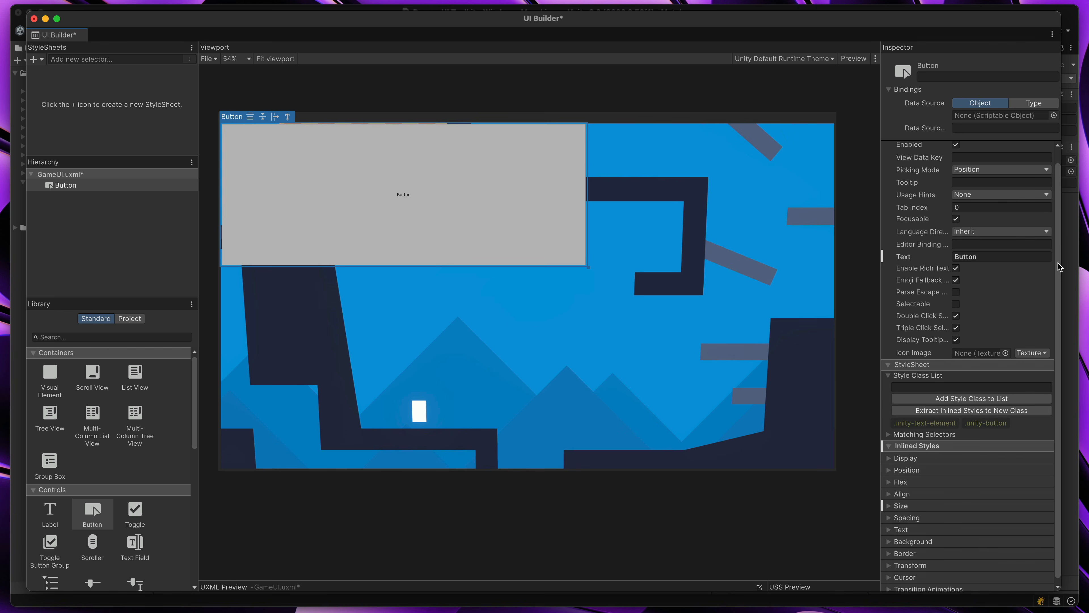
pyautogui.click(891, 503)
pyautogui.click(889, 514)
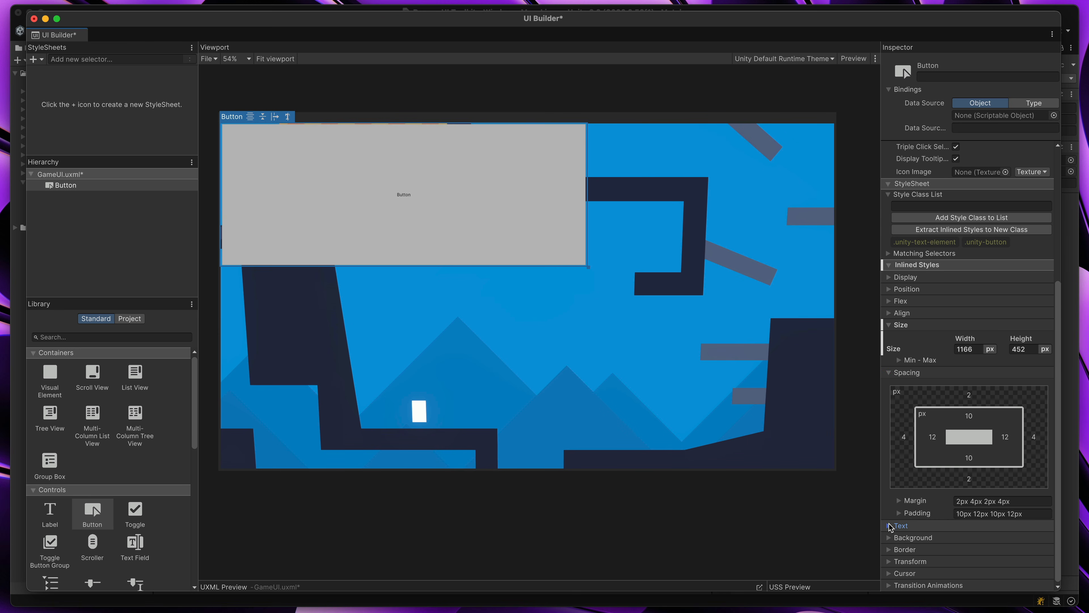
pyautogui.click(889, 526)
pyautogui.moveTo(948, 370); pyautogui.dragTo(984, 370)
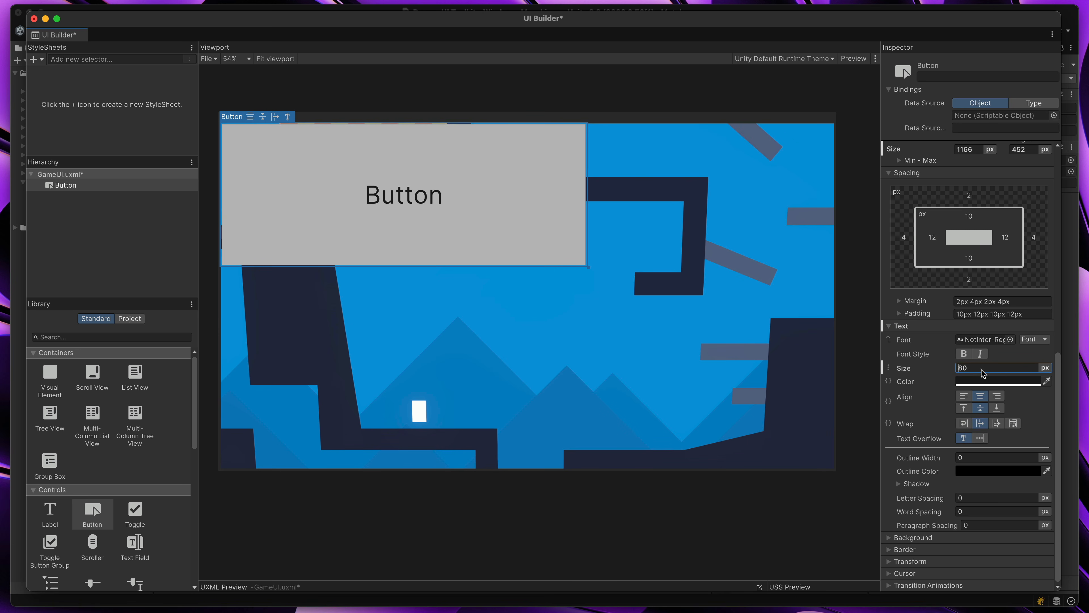
# Set the button's text to "Click me" and name the element Button
pyautogui.scroll(10, 987, 326)
pyautogui.click(989, 271)
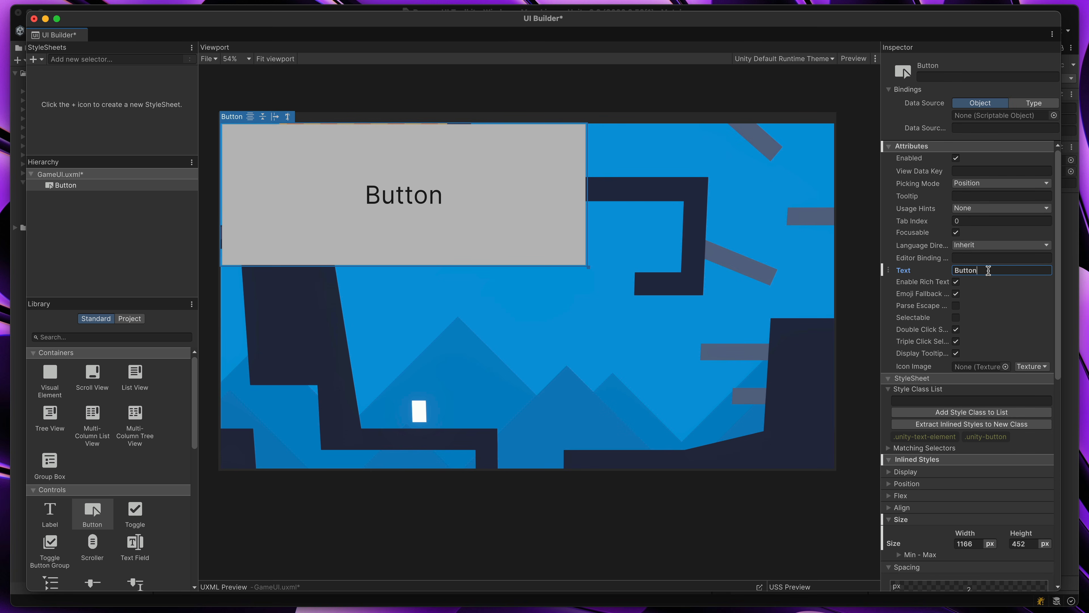
pyautogui.write('Click me')
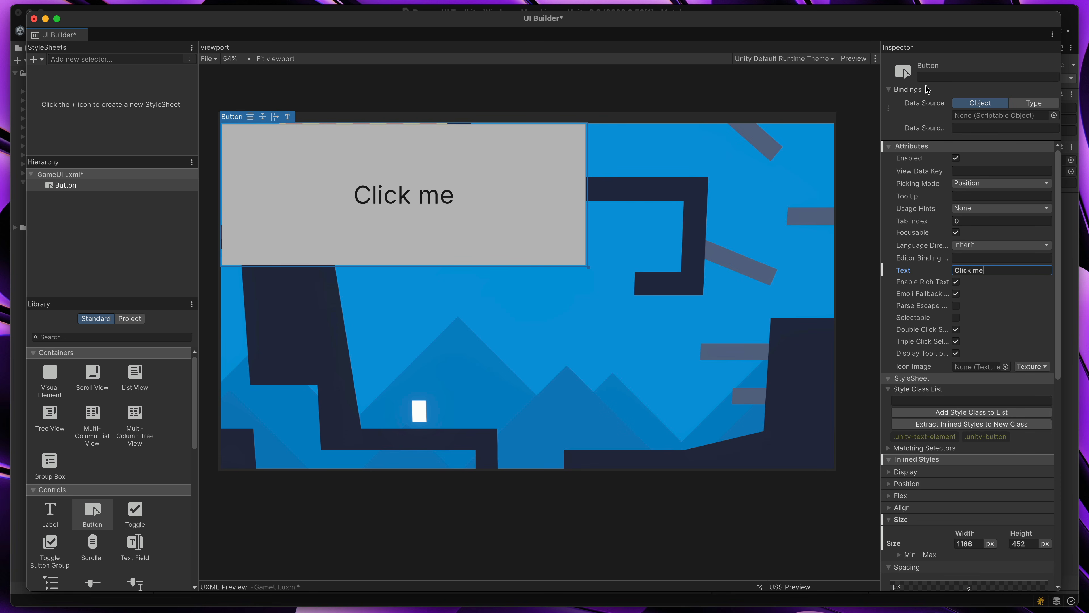
pyautogui.click(925, 77)
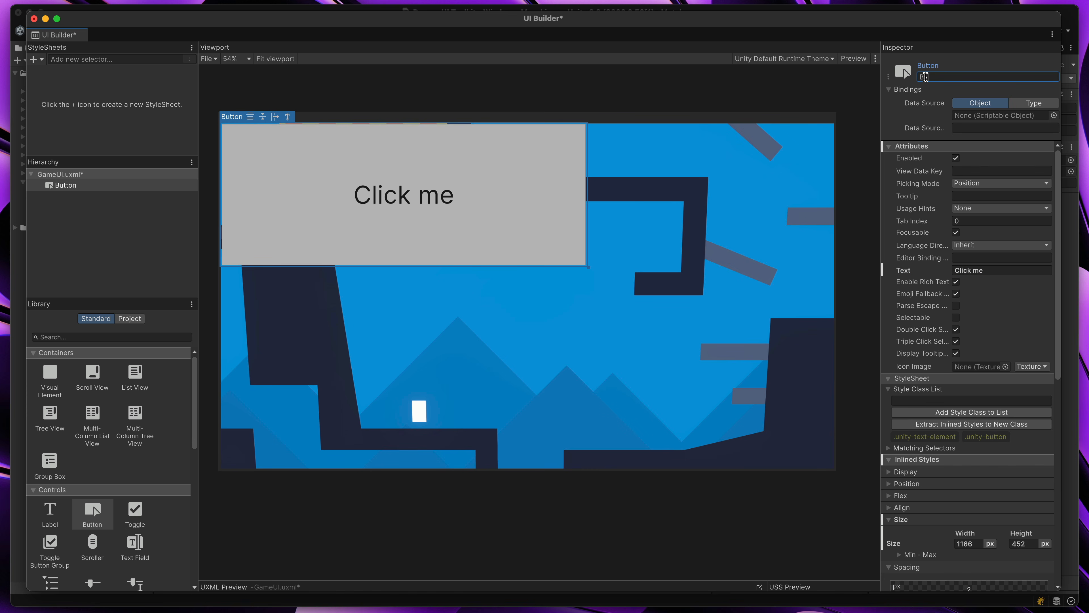
pyautogui.write('Button')
pyautogui.press('Return')
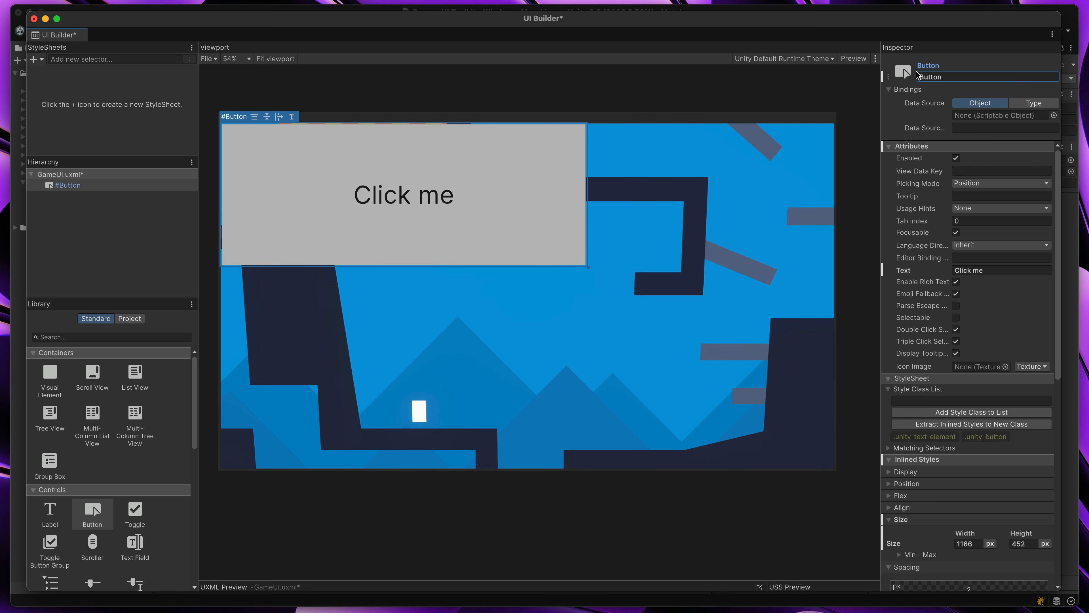
# Expand the UXML preview, examine the button's markup, and enlarge the button to about 1581 × 525 px
pyautogui.click(441, 583)
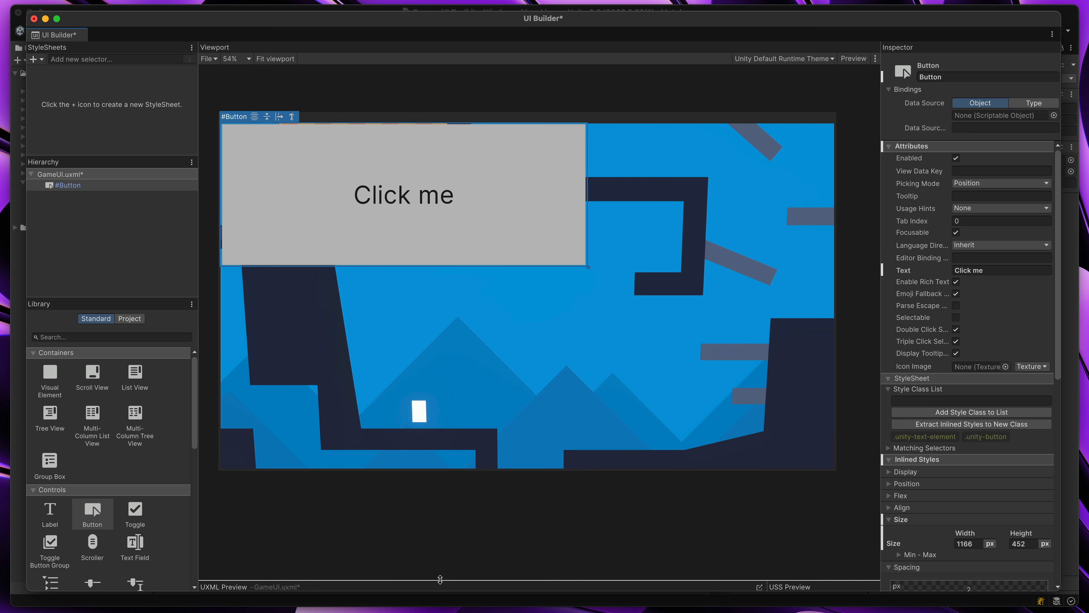
pyautogui.moveTo(447, 456); pyautogui.dragTo(448, 381)
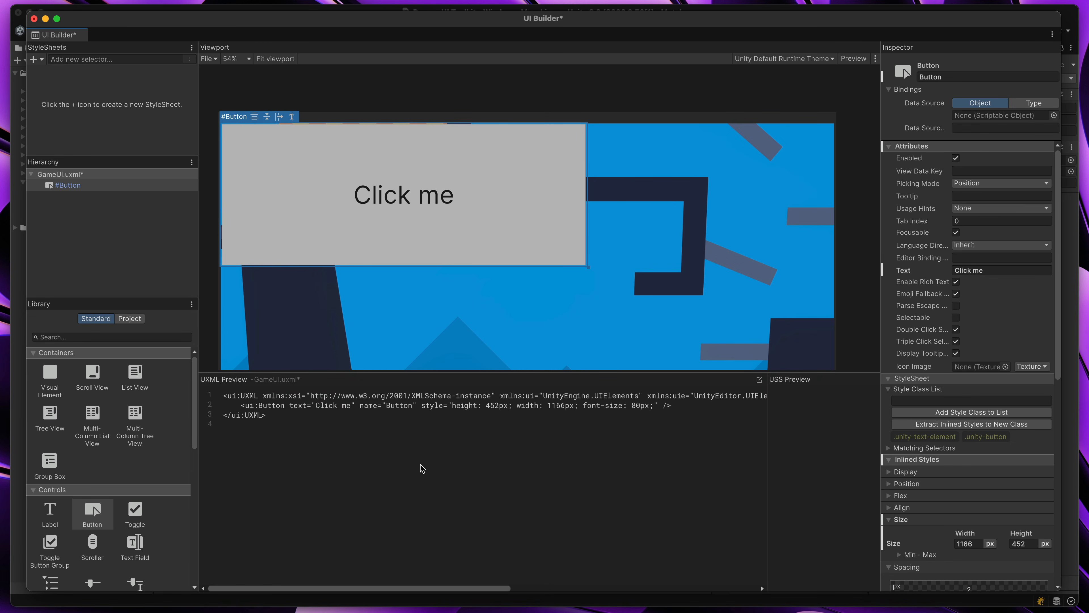
pyautogui.moveTo(238, 405); pyautogui.dragTo(676, 407)
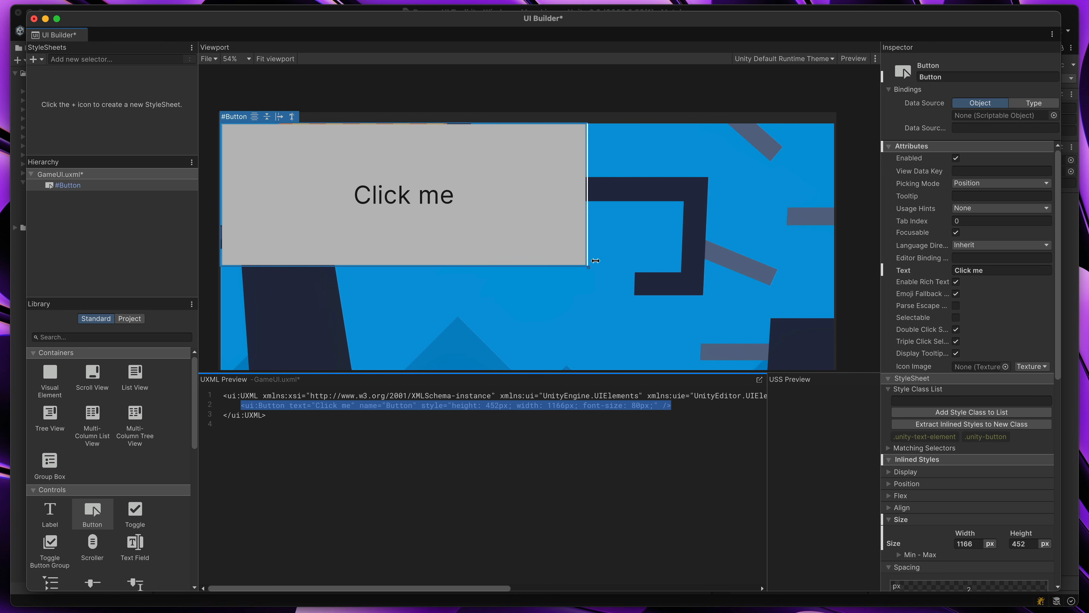
pyautogui.moveTo(587, 267); pyautogui.dragTo(716, 292)
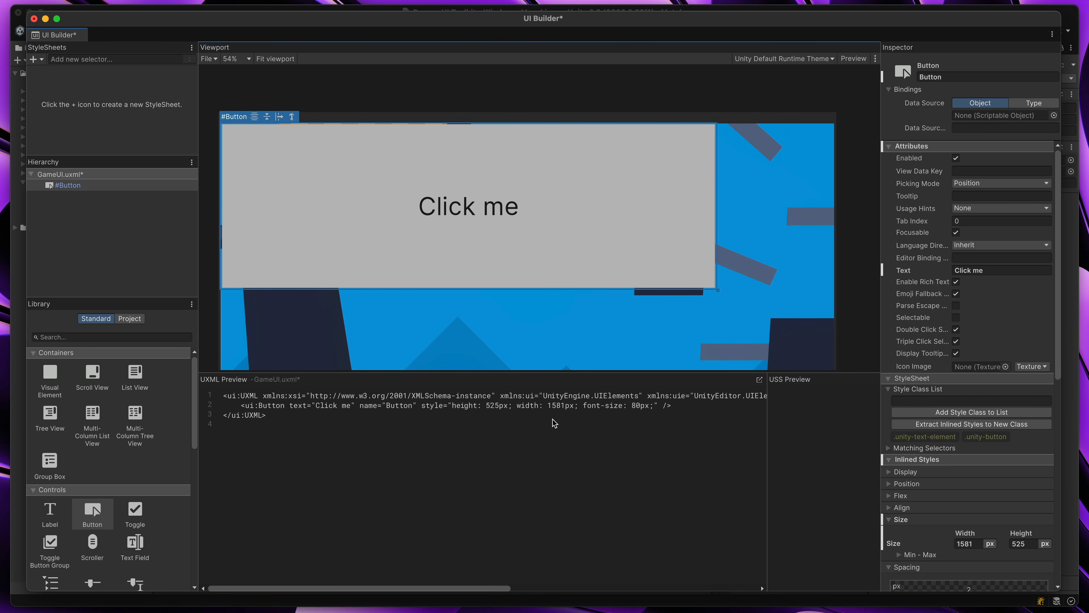
pyautogui.moveTo(494, 410); pyautogui.dragTo(518, 414)
pyautogui.click(537, 414)
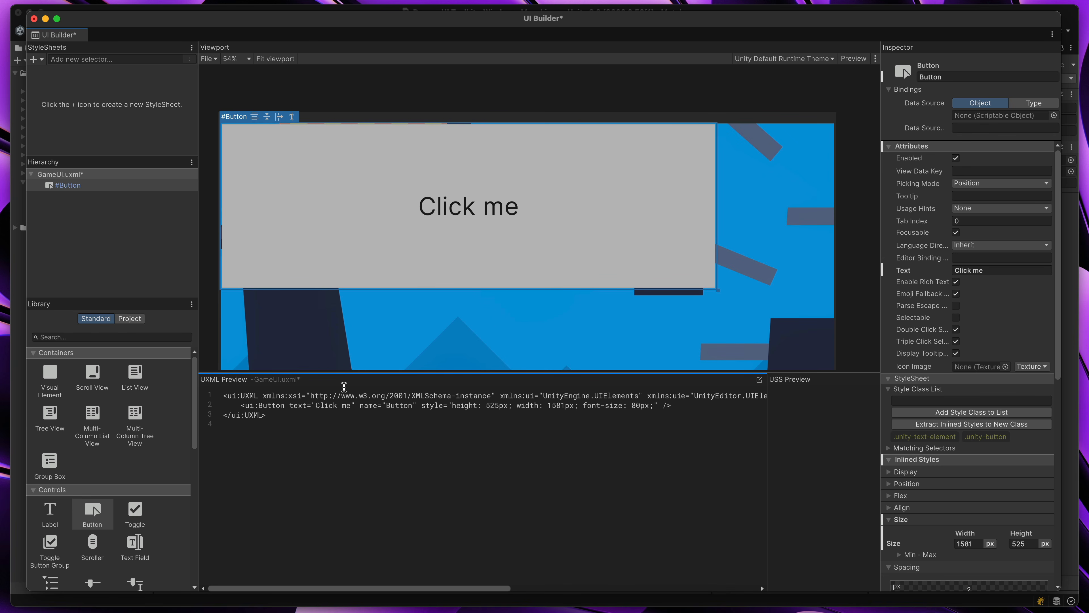
# Collapse the UXML preview and delete the Button from the GameUI hierarchy
pyautogui.moveTo(541, 372); pyautogui.dragTo(562, 598)
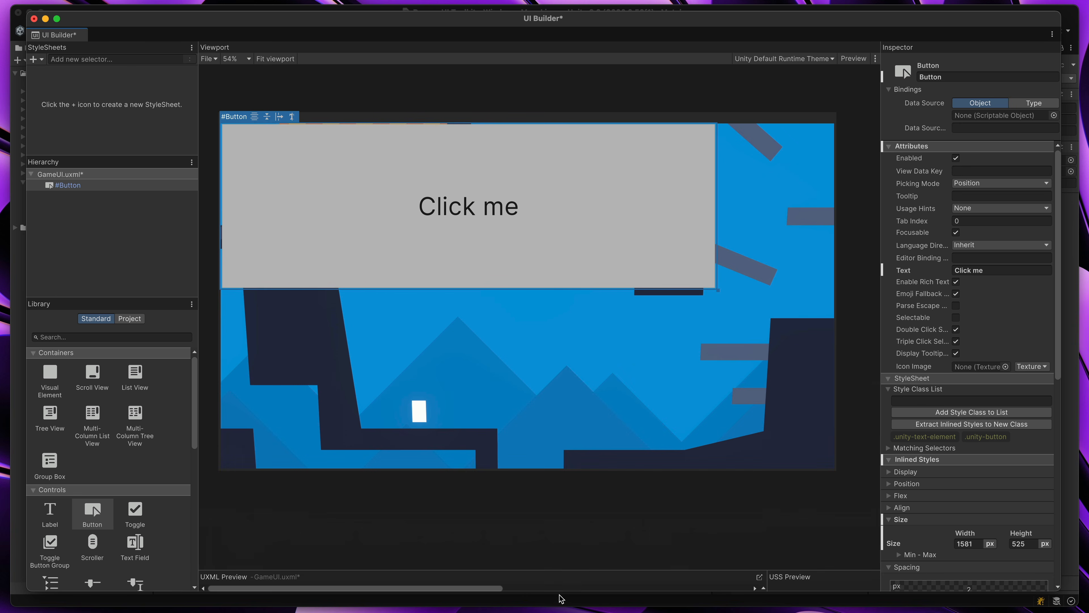
pyautogui.rightClick(106, 187)
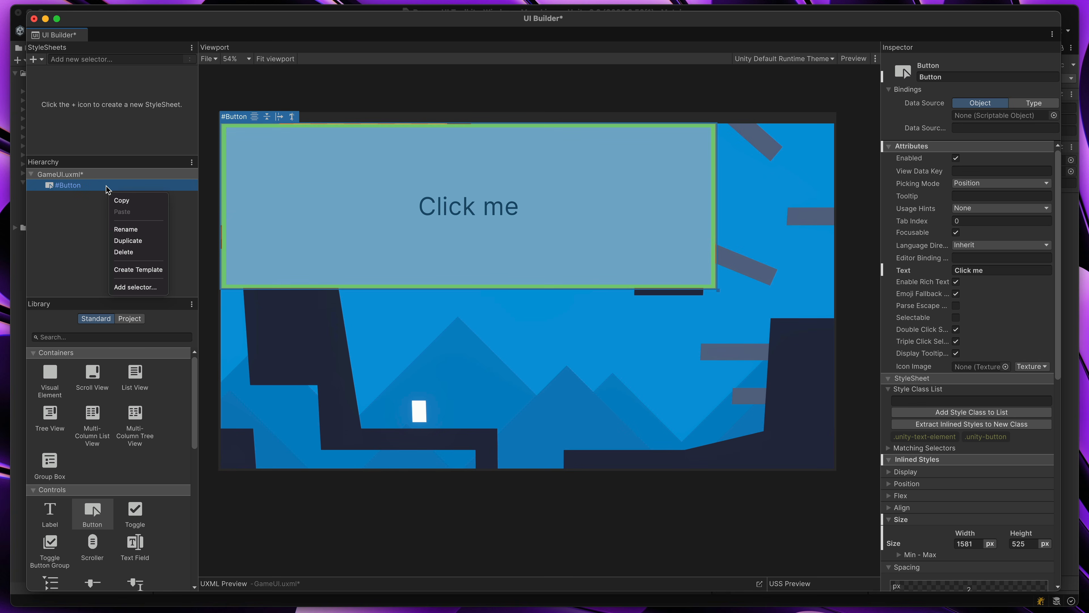
pyautogui.click(134, 252)
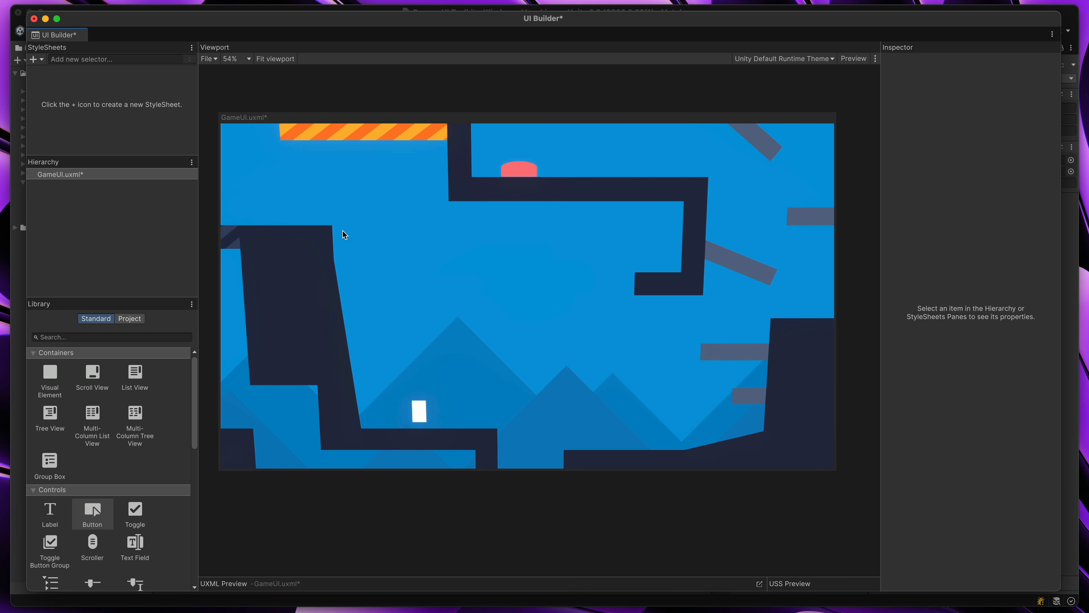
# Add a Visual Element container to the GameUI canvas
pyautogui.click(102, 515)
pyautogui.click(57, 380)
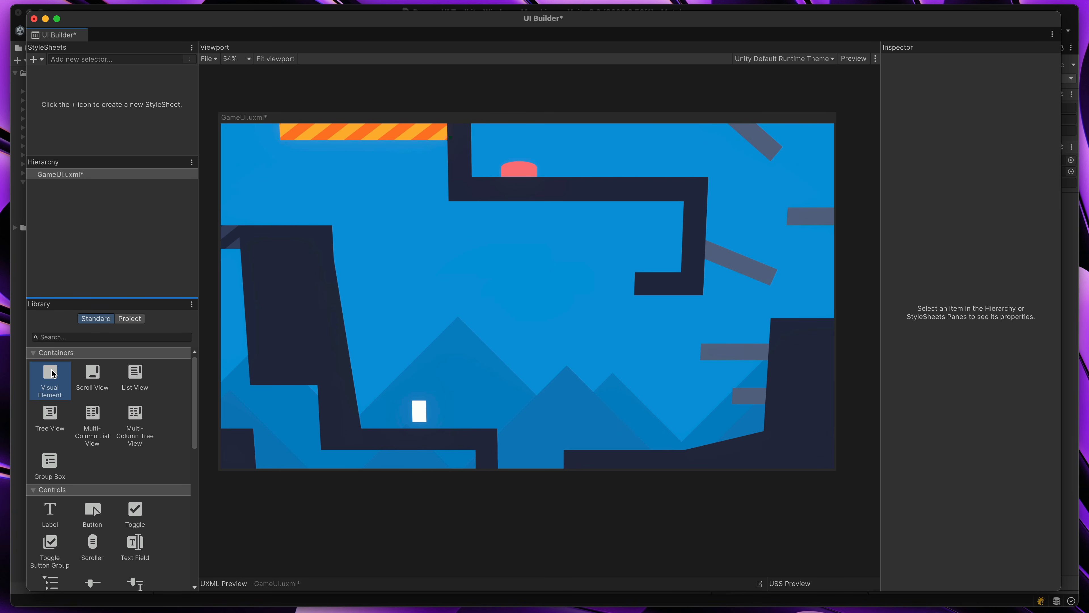
pyautogui.moveTo(53, 374); pyautogui.dragTo(454, 232)
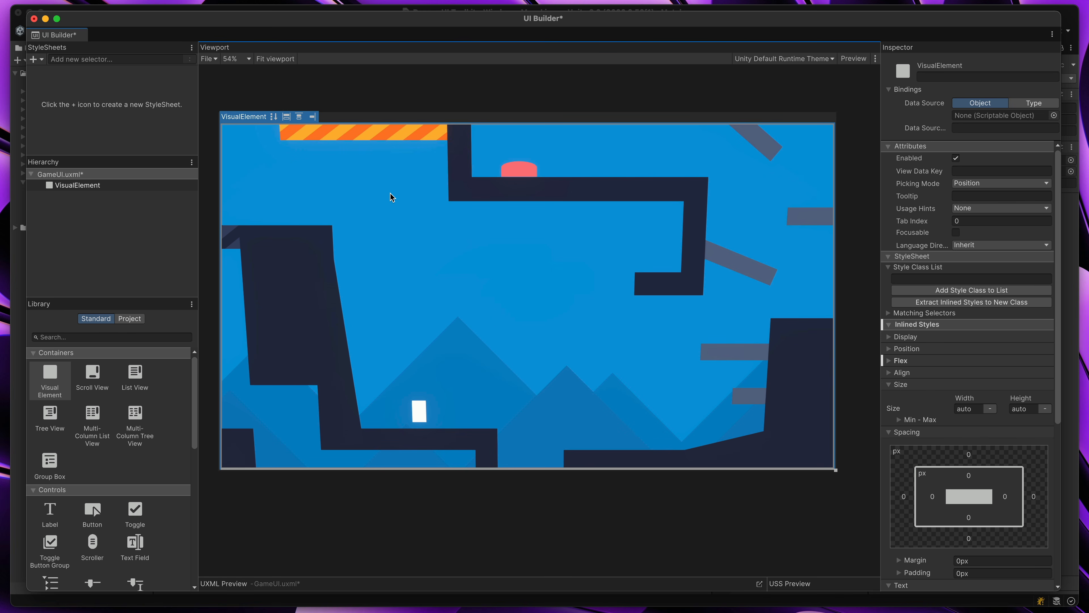
# Give the visual element a fully opaque bright red background color with alpha 255
pyautogui.scroll(-5, 911, 363)
pyautogui.scroll(-3, 912, 363)
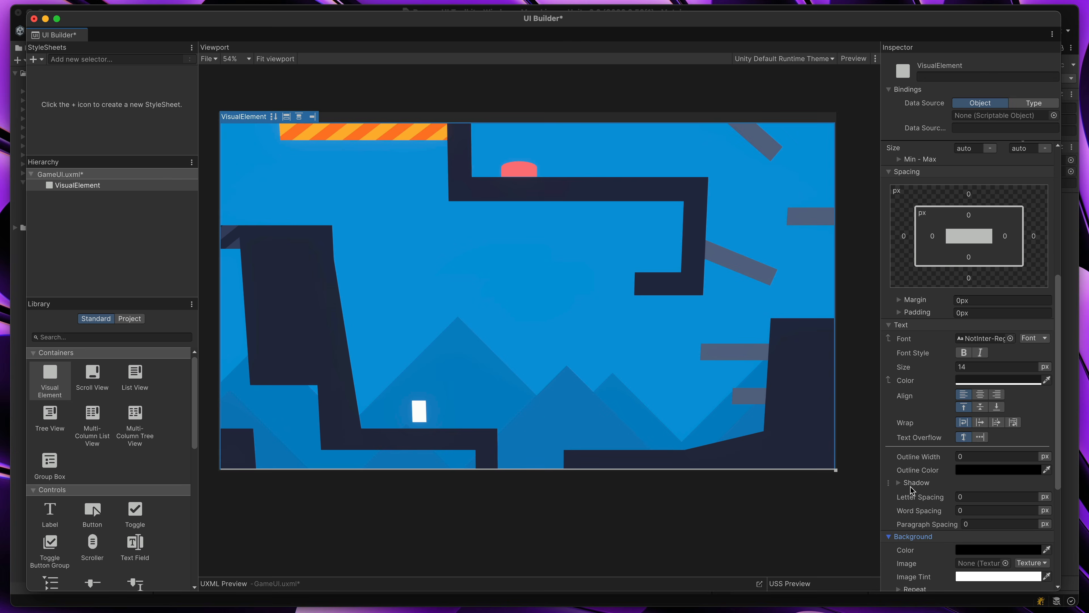
pyautogui.scroll(-4, 911, 489)
pyautogui.click(995, 388)
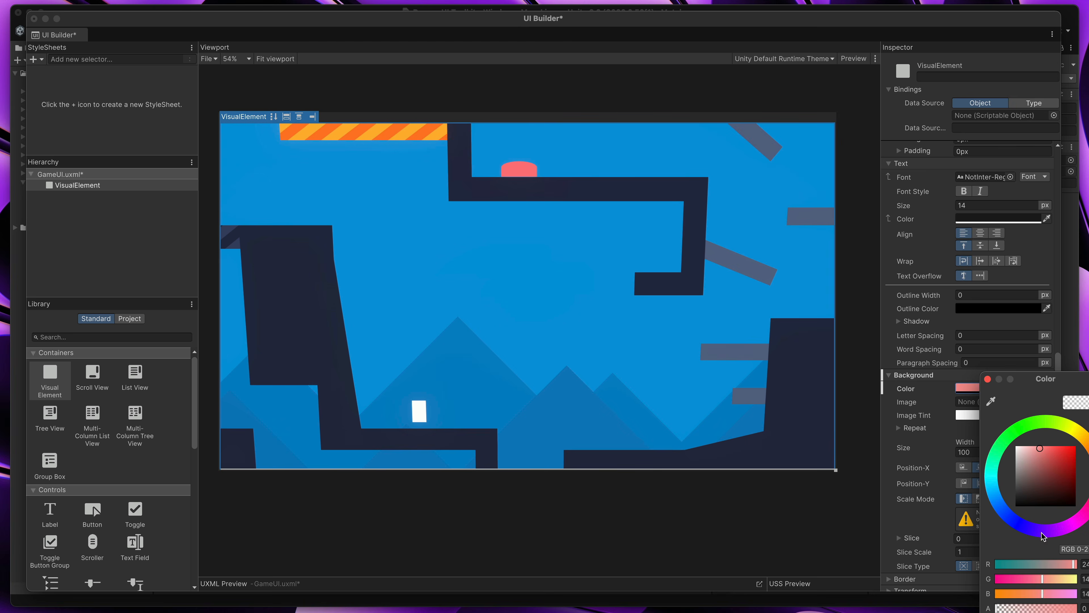
pyautogui.click(1030, 608)
pyautogui.moveTo(1034, 375); pyautogui.dragTo(956, 294)
pyautogui.moveTo(967, 524); pyautogui.dragTo(1008, 521)
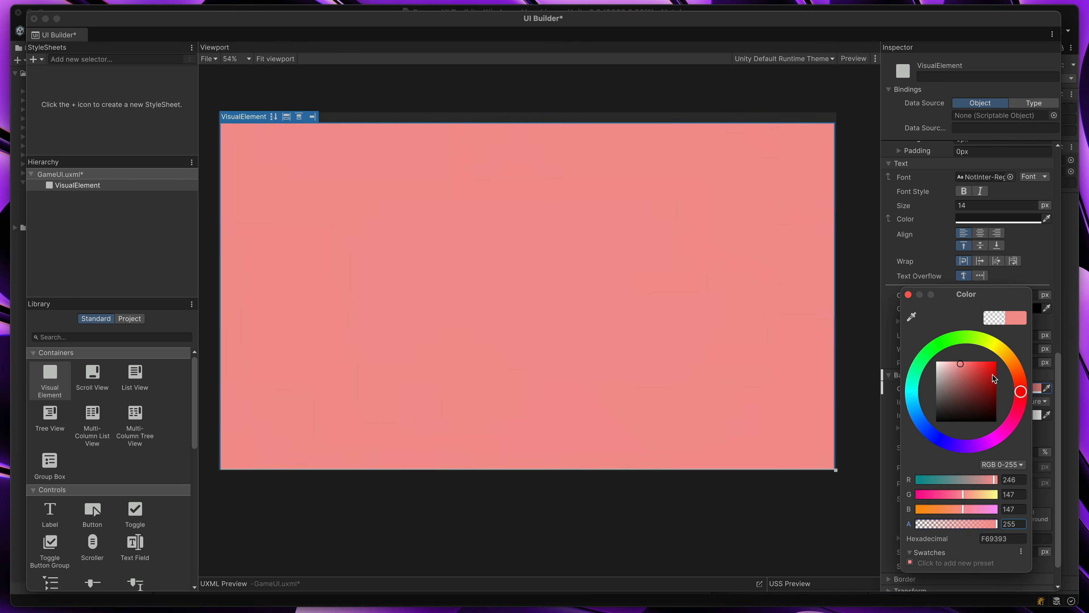
pyautogui.moveTo(976, 397); pyautogui.dragTo(1011, 334)
pyautogui.click(908, 295)
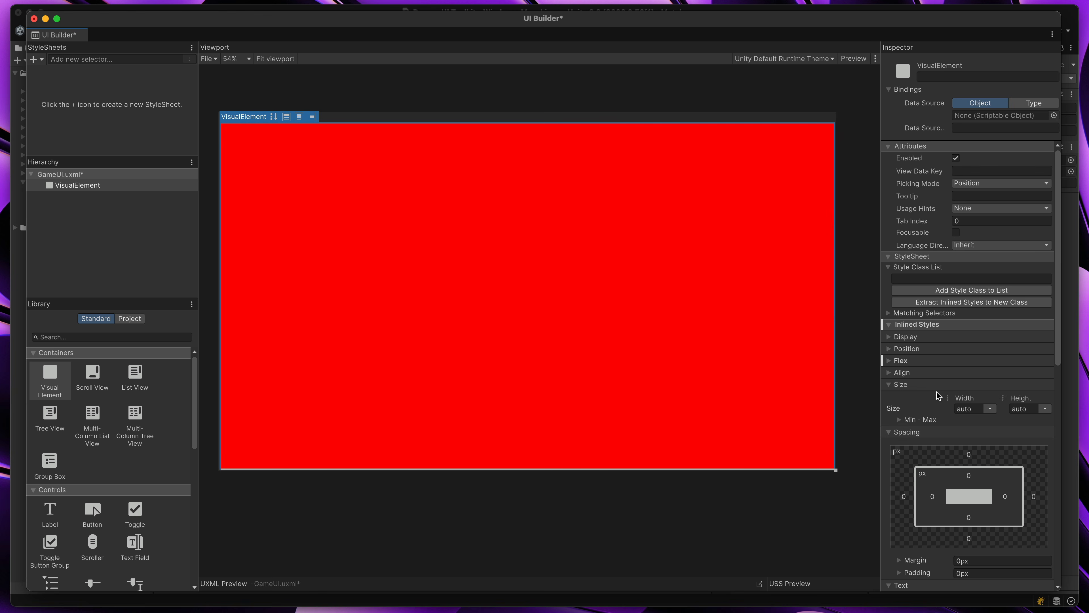
# Set the visual element's position mode to Absolute and resize it to about 560 × 190 px
pyautogui.click(889, 349)
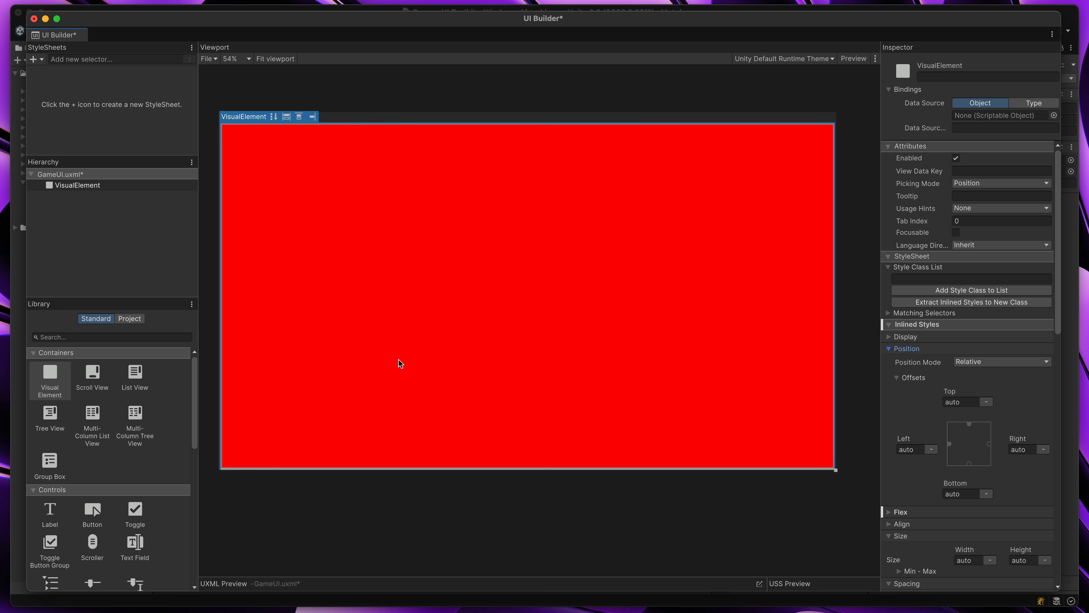
pyautogui.click(995, 362)
pyautogui.click(981, 389)
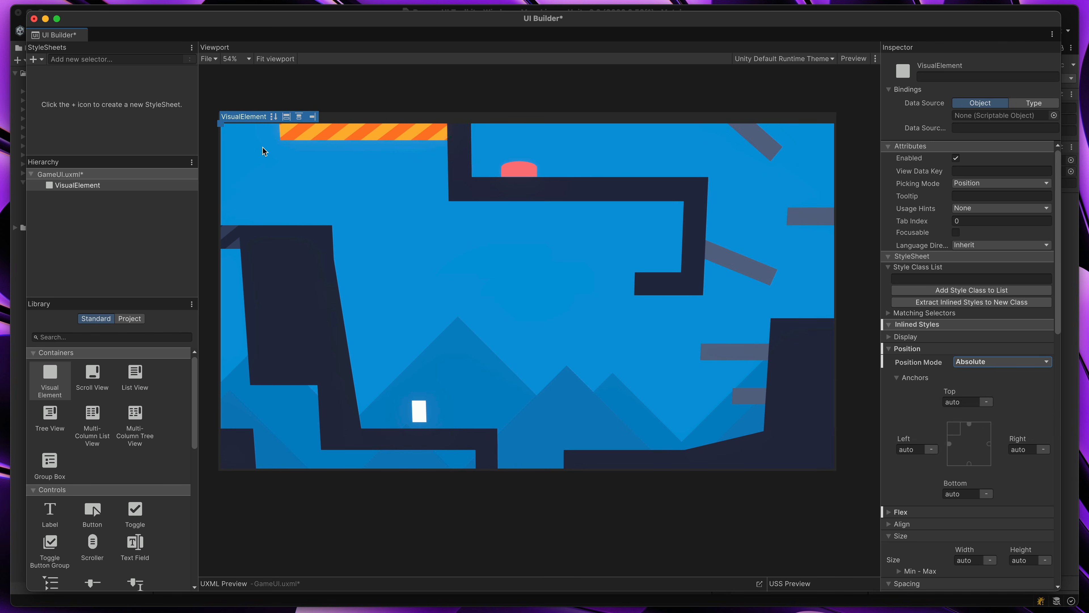
pyautogui.moveTo(222, 126); pyautogui.dragTo(398, 186)
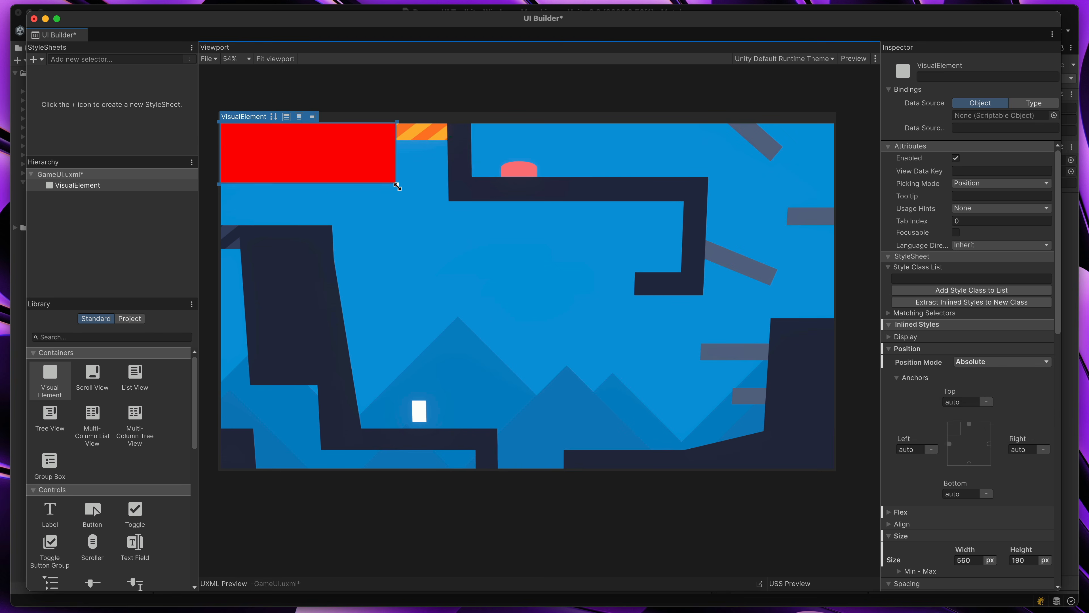
# Move the visual element away from the canvas corner and set its Left and Top anchors to 48 px
pyautogui.moveTo(341, 156); pyautogui.dragTo(351, 166)
pyautogui.scroll(-3, 1009, 400)
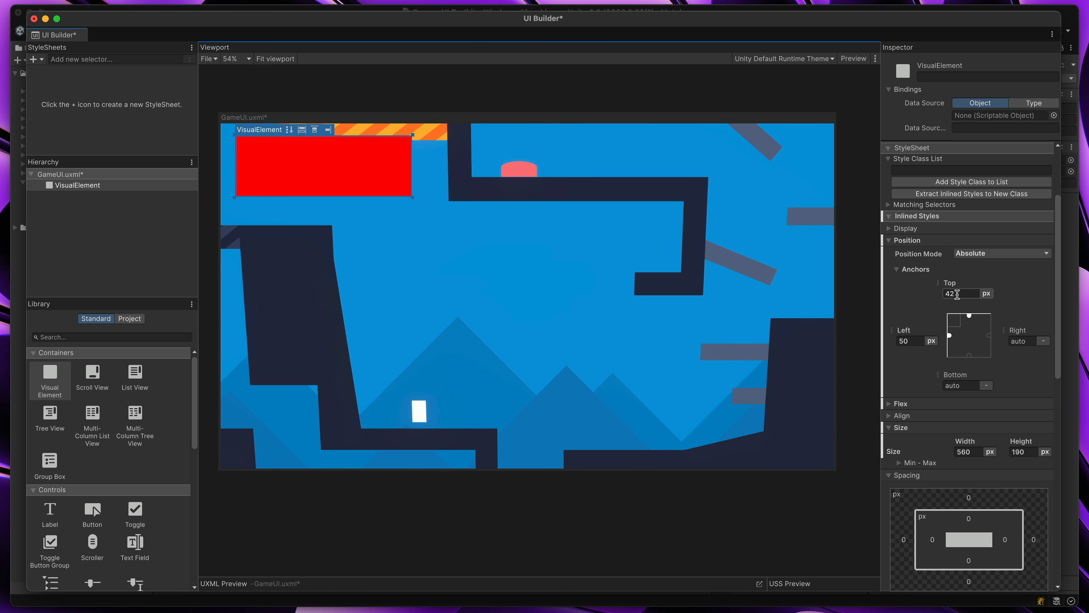
pyautogui.click(911, 341)
pyautogui.write('48')
pyautogui.click(958, 293)
pyautogui.write('48')
pyautogui.click(1012, 284)
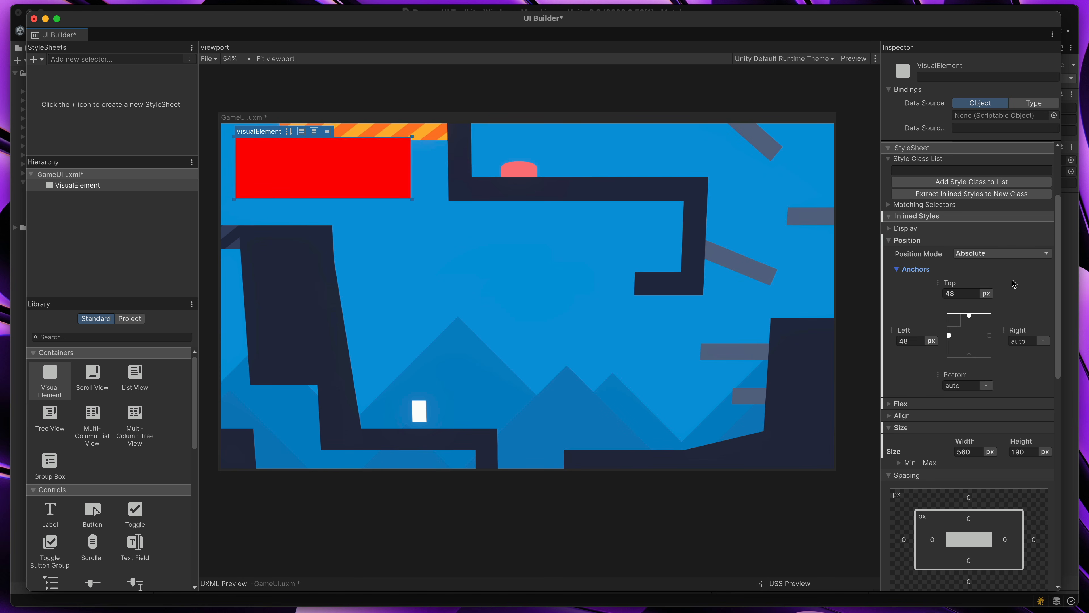
pyautogui.click(329, 172)
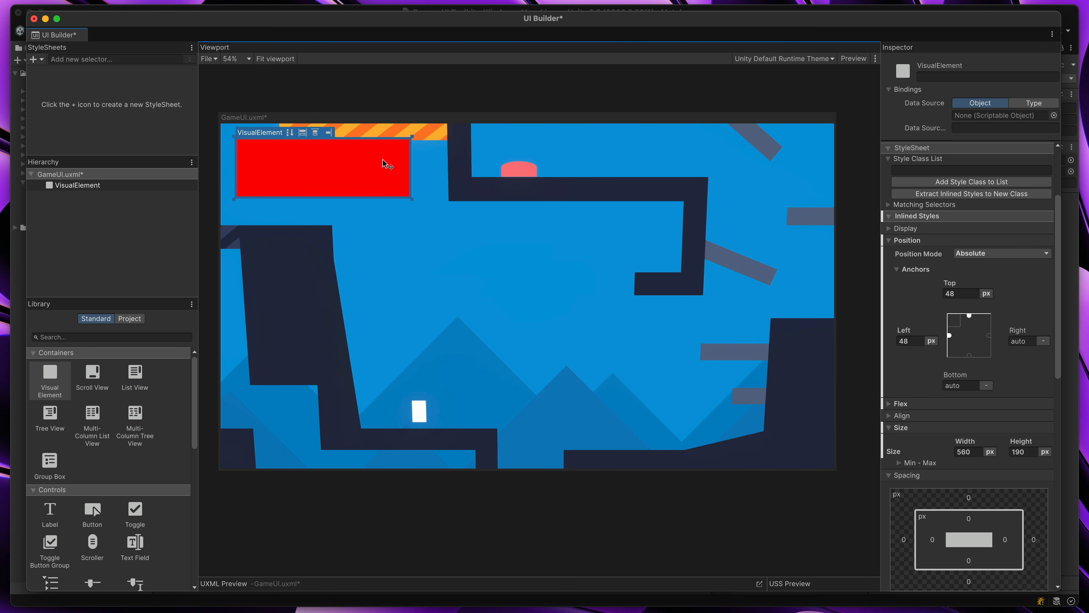
# Set the visual element's background color by sampling the dark navy of the scene's platform, denying the screen recording request
pyautogui.scroll(-2, 929, 416)
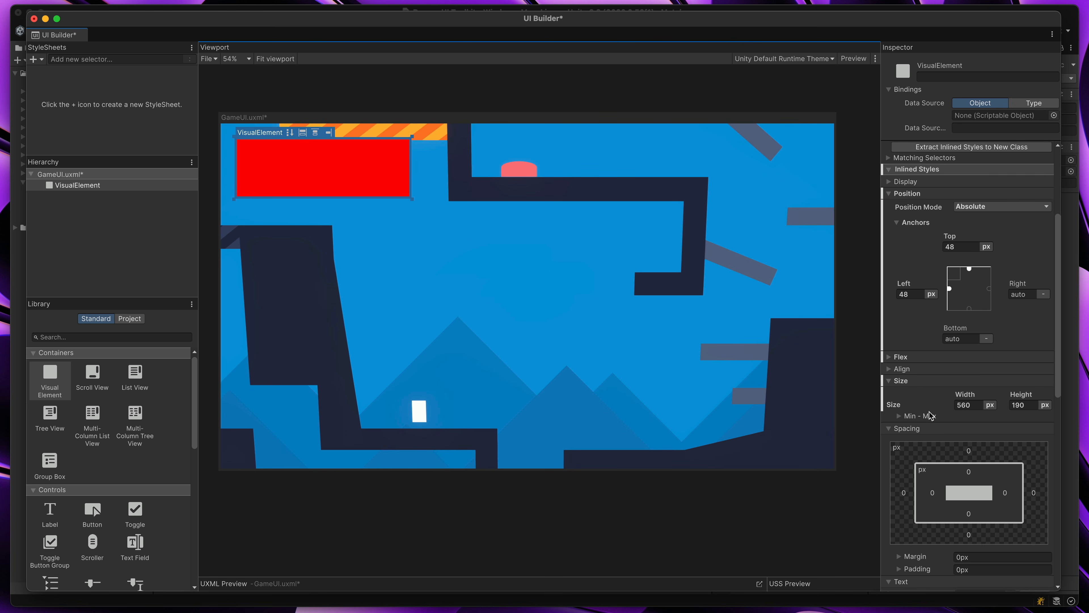
pyautogui.scroll(-3, 930, 415)
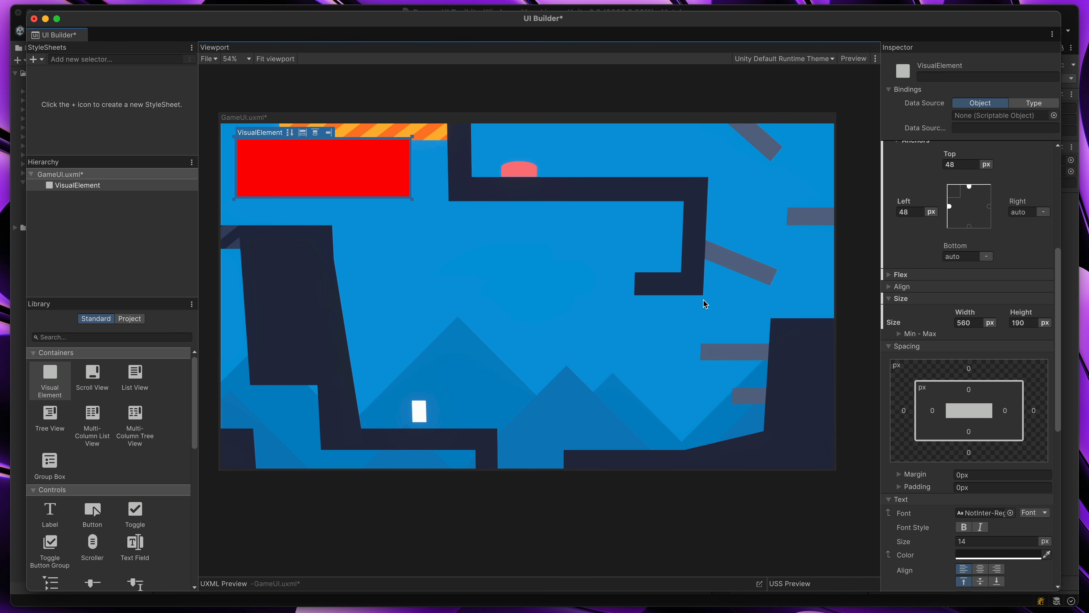
pyautogui.scroll(-10, 956, 388)
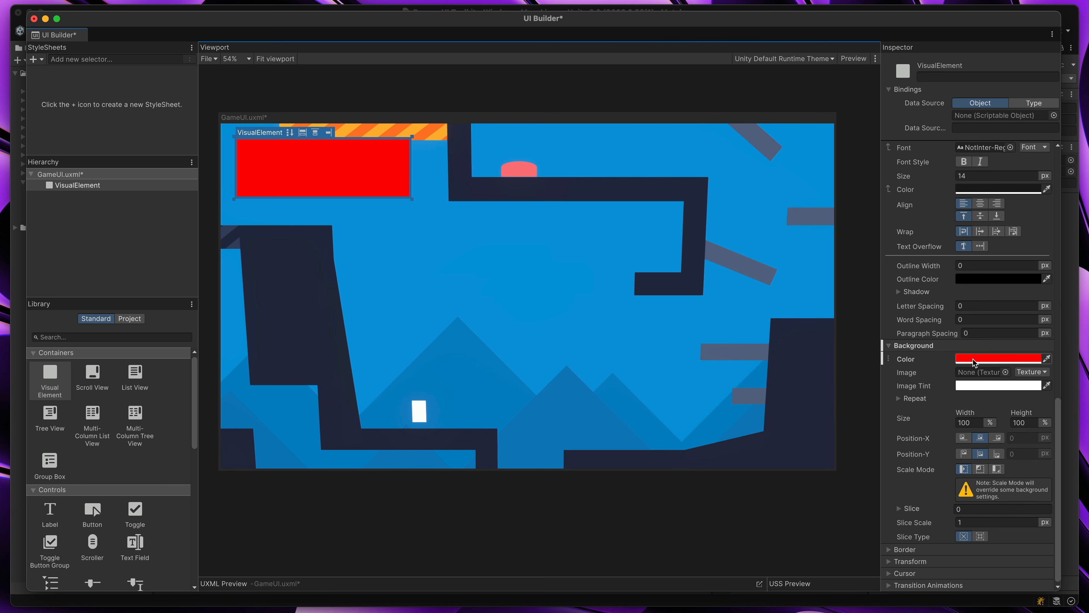
pyautogui.click(960, 358)
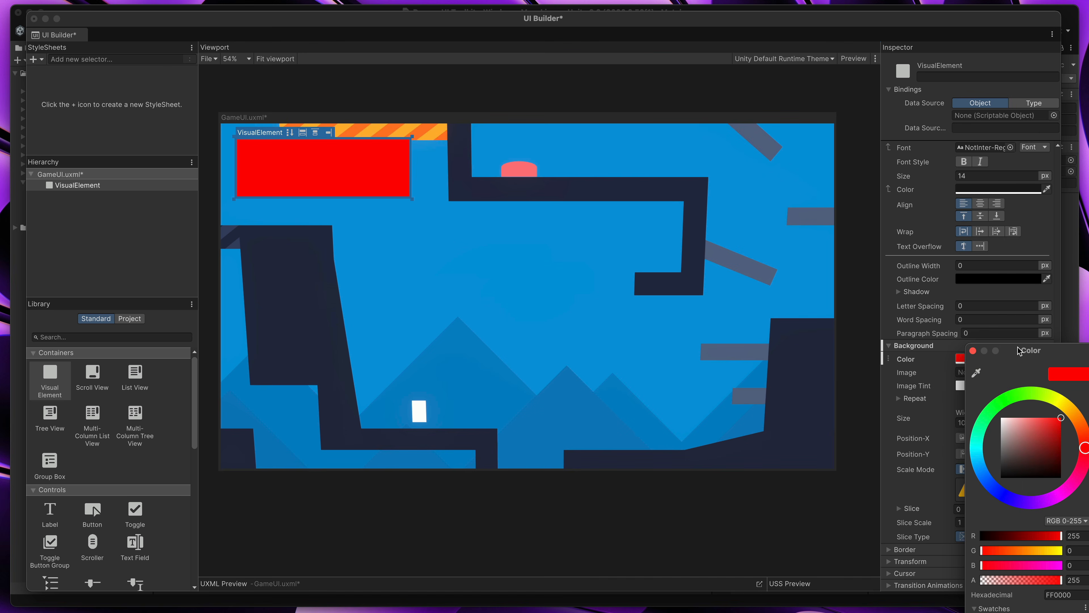
pyautogui.moveTo(1013, 371); pyautogui.dragTo(912, 269)
pyautogui.click(867, 286)
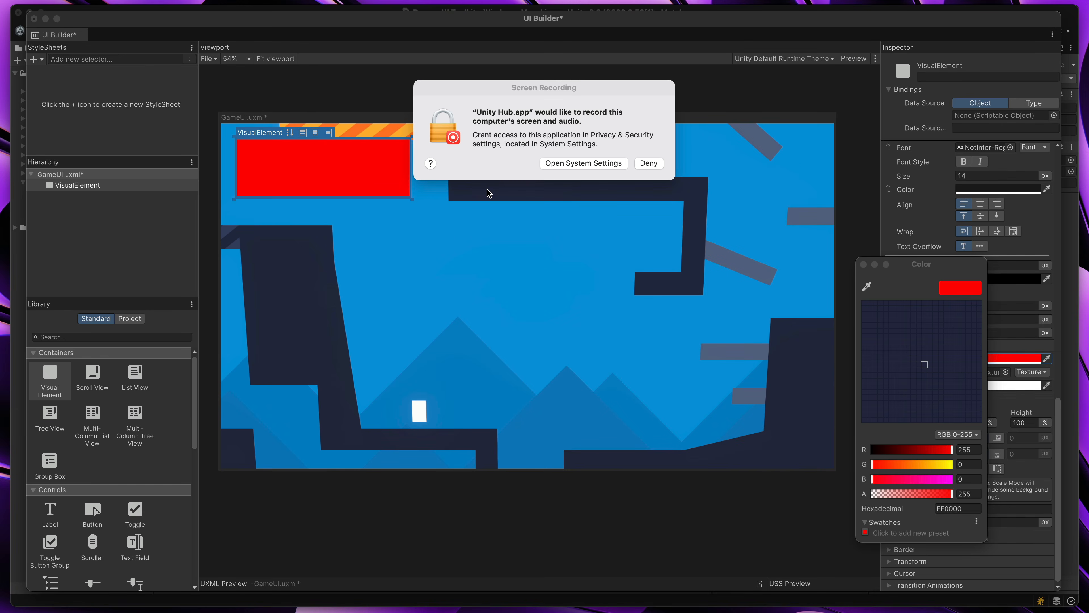
pyautogui.click(488, 193)
pyautogui.click(649, 164)
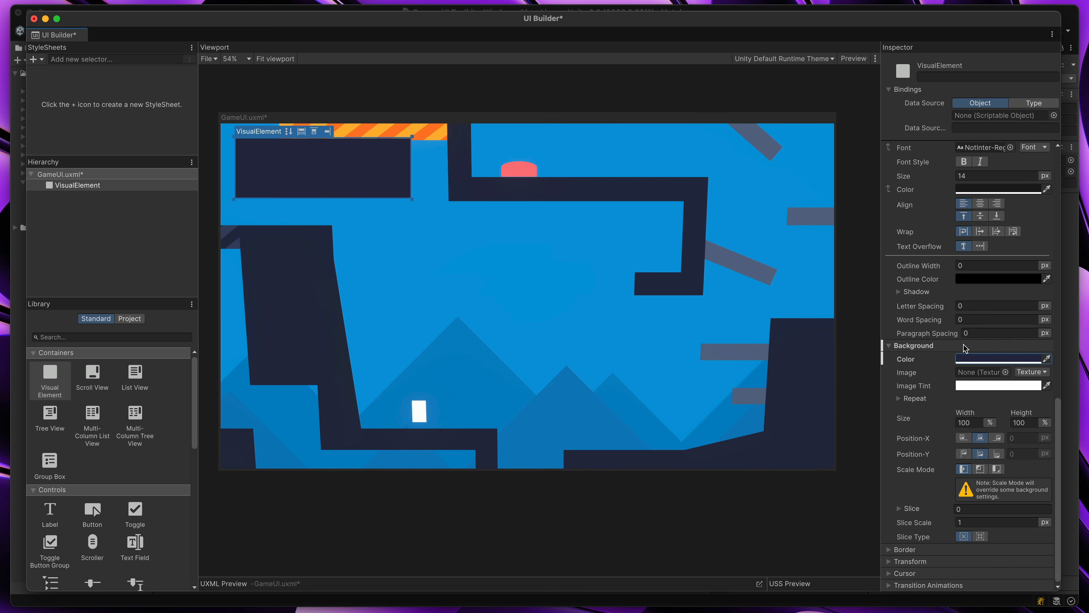
# Darken the visual element's background color to hex 080A19
pyautogui.click(969, 359)
pyautogui.moveTo(1042, 384); pyautogui.dragTo(858, 258)
pyautogui.moveTo(860, 338)
pyautogui.mouseDown()
pyautogui.moveTo(879, 339)
pyautogui.moveTo(876, 348)
pyautogui.mouseUp()
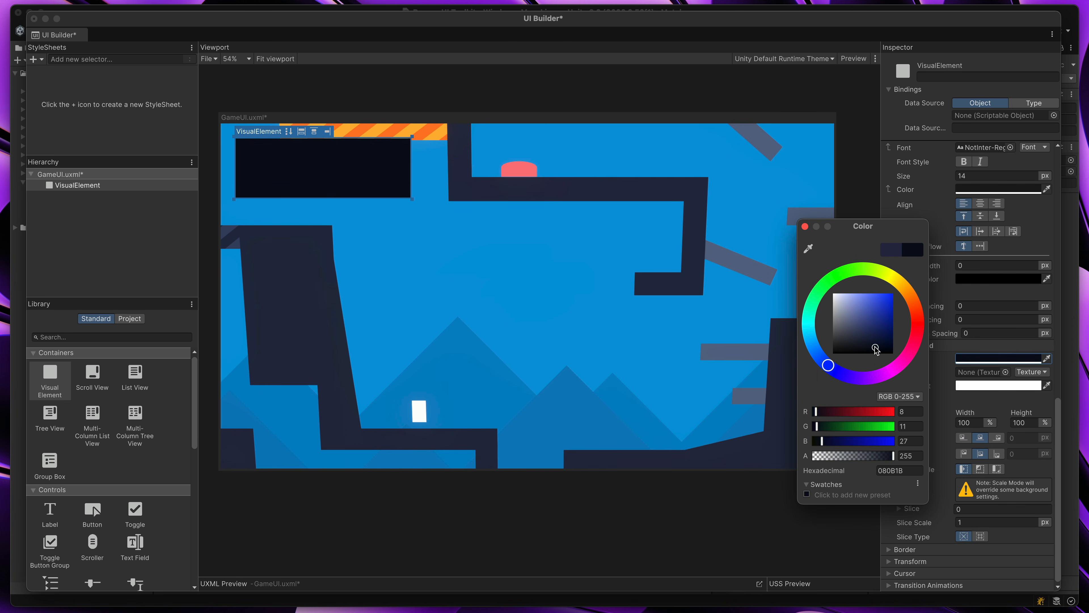
pyautogui.click(805, 226)
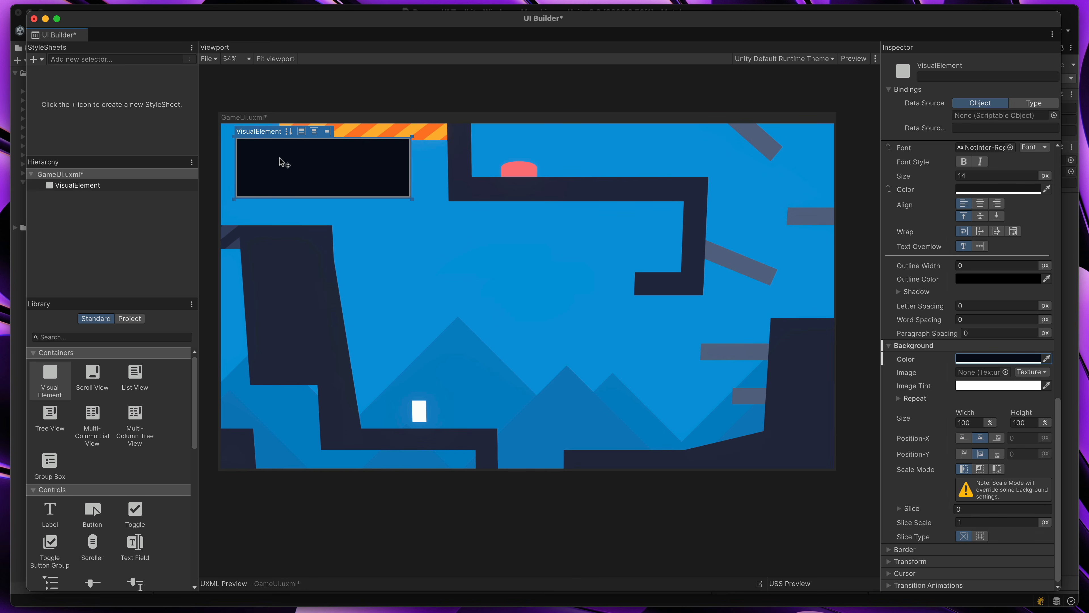
pyautogui.click(437, 187)
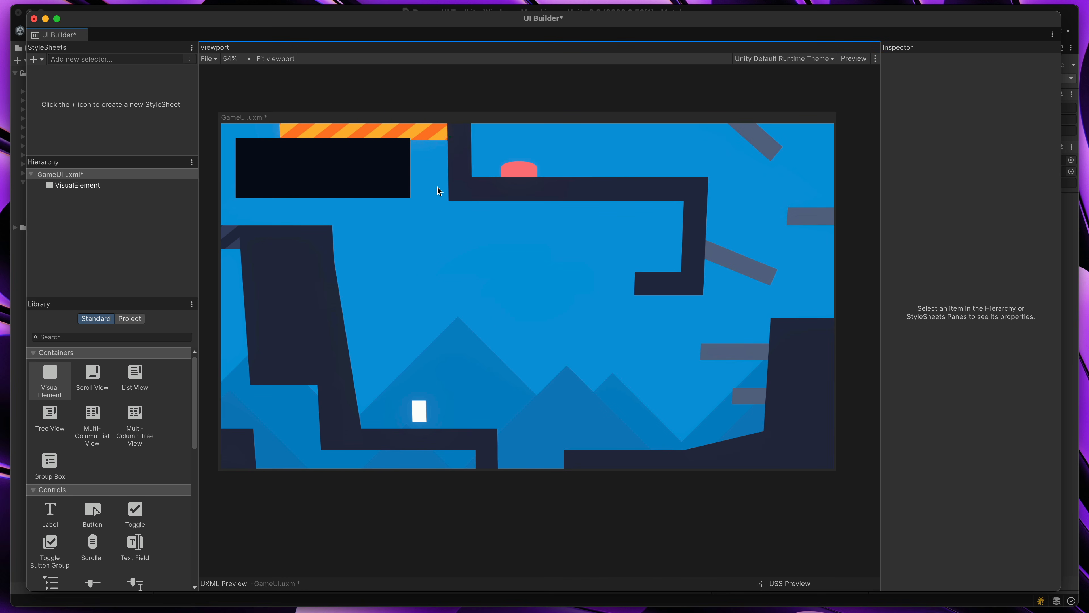
# Round the dark panel's corners with a border radius of 8 px
pyautogui.click(376, 165)
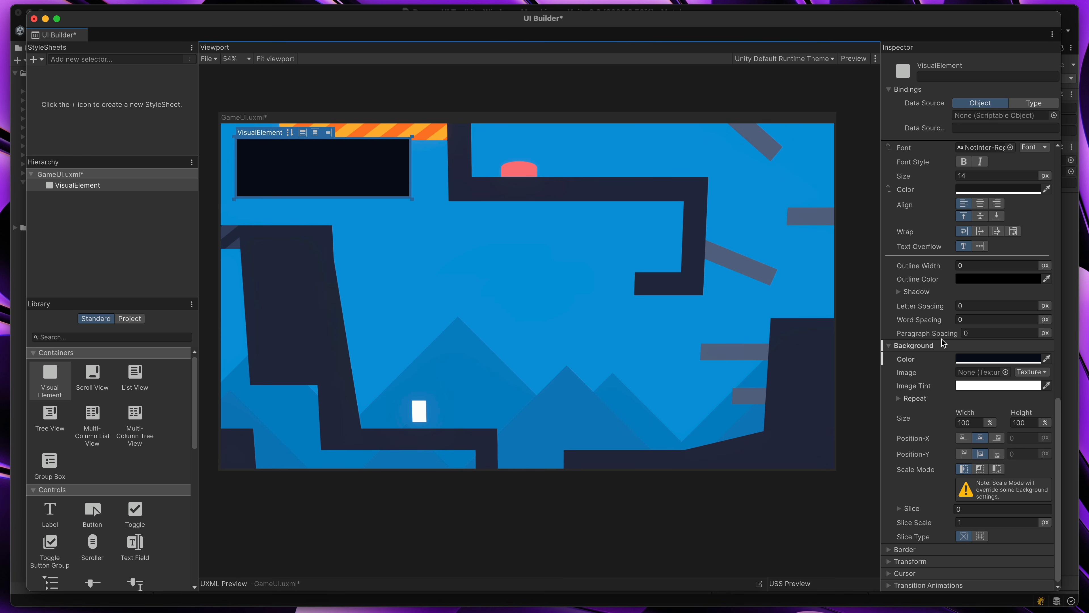
pyautogui.click(889, 550)
pyautogui.scroll(-5, 933, 558)
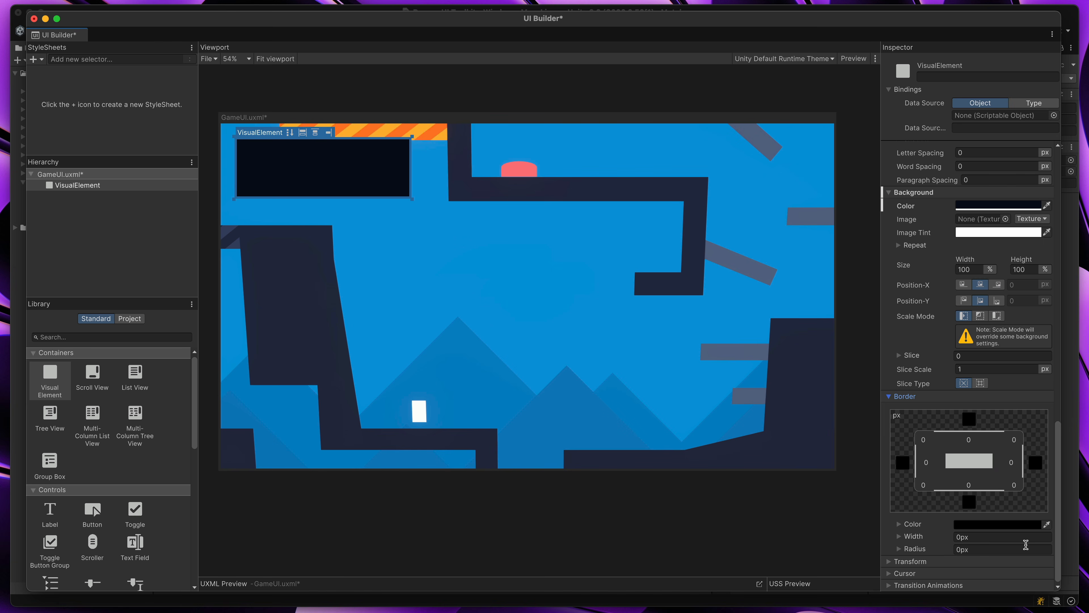
pyautogui.click(980, 550)
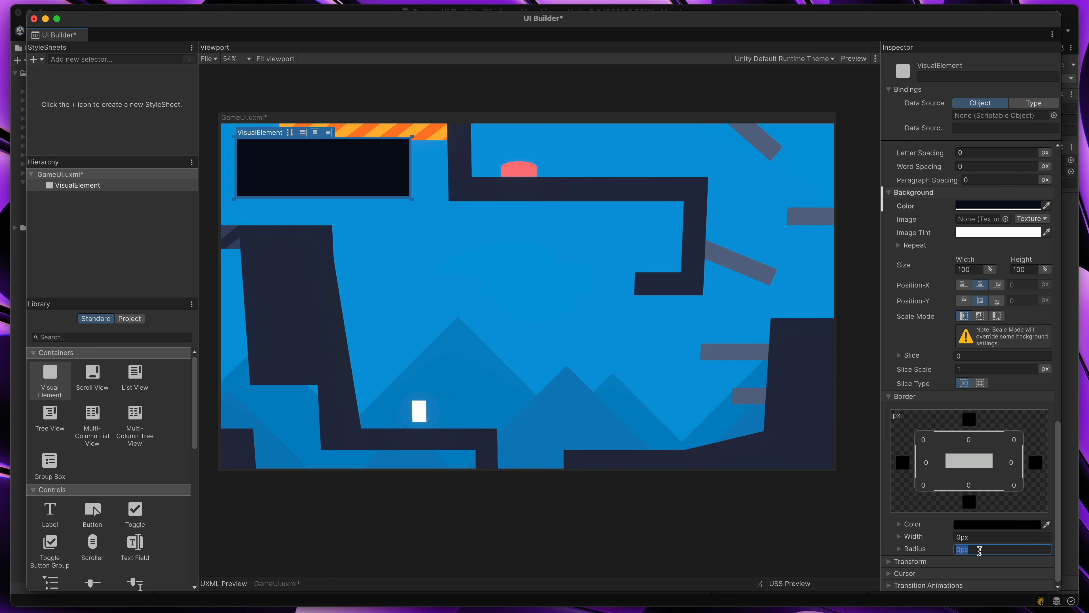
pyautogui.write('8')
pyautogui.press('Return')
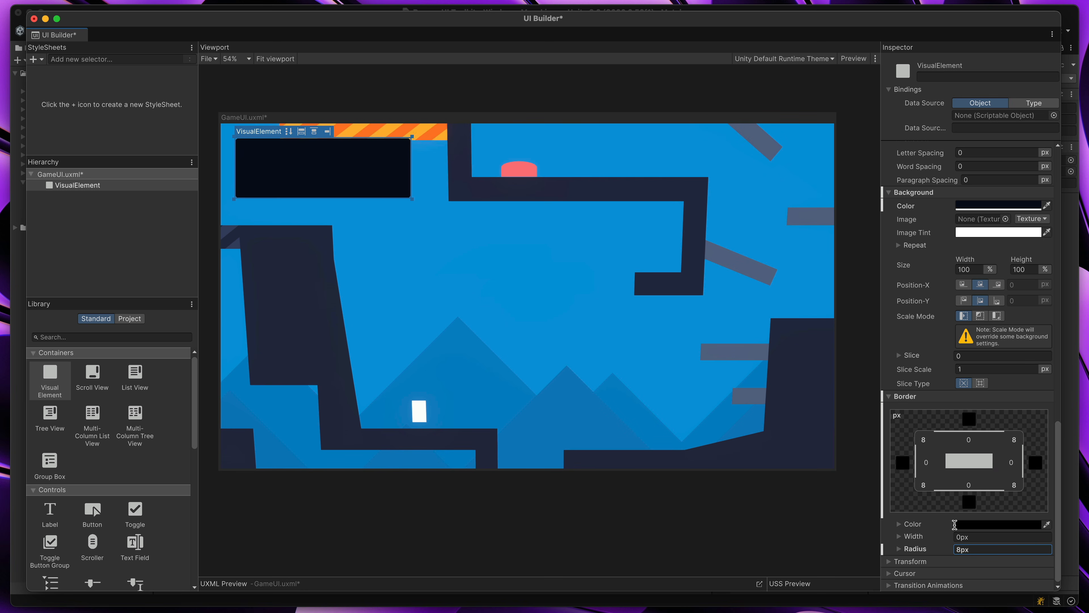
pyautogui.click(583, 251)
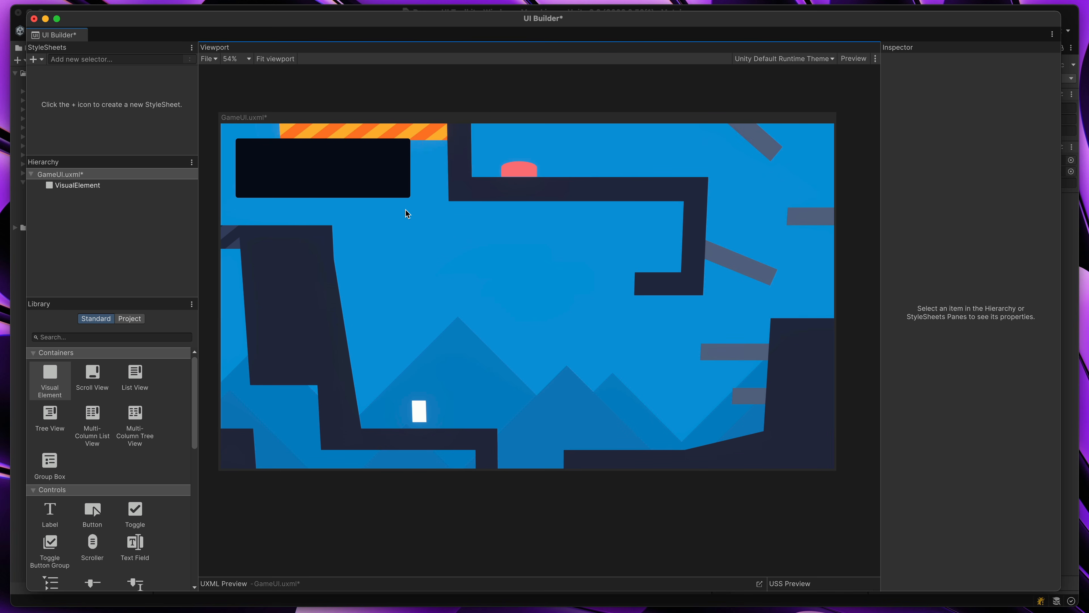
# Add a second Visual Element to the canvas root, set its position mode to Absolute and resize it to about 162 × 157 px
pyautogui.moveTo(51, 385); pyautogui.dragTo(341, 250)
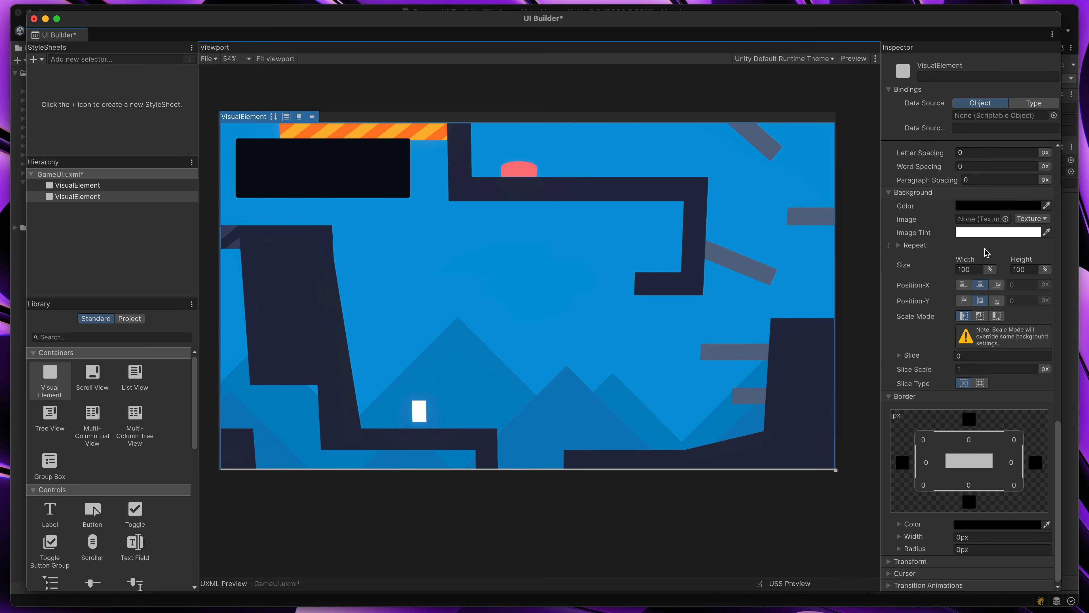
pyautogui.scroll(10, 985, 251)
pyautogui.click(981, 226)
pyautogui.click(982, 250)
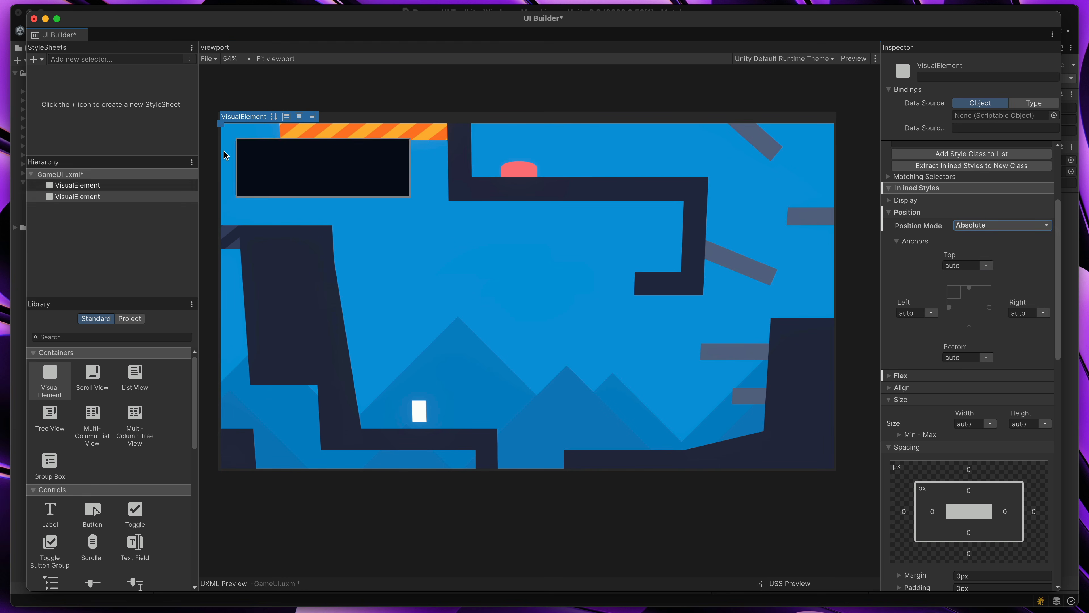
pyautogui.moveTo(224, 126); pyautogui.dragTo(255, 148)
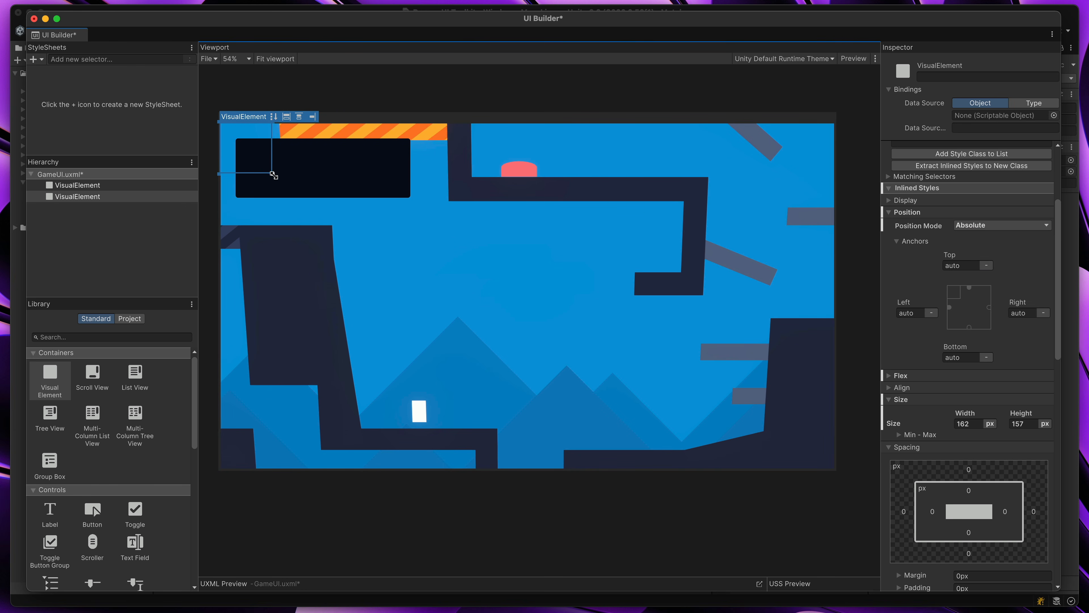
# Give the second visual element an opaque white background color and place it over the left part of the dark panel
pyautogui.scroll(-15, 950, 334)
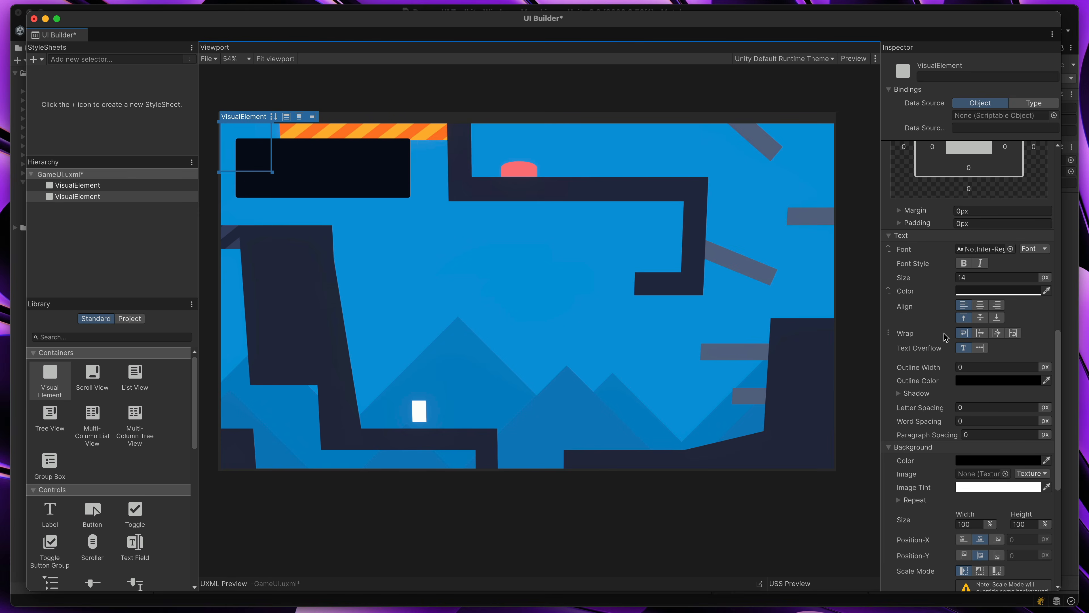
pyautogui.scroll(1, 968, 292)
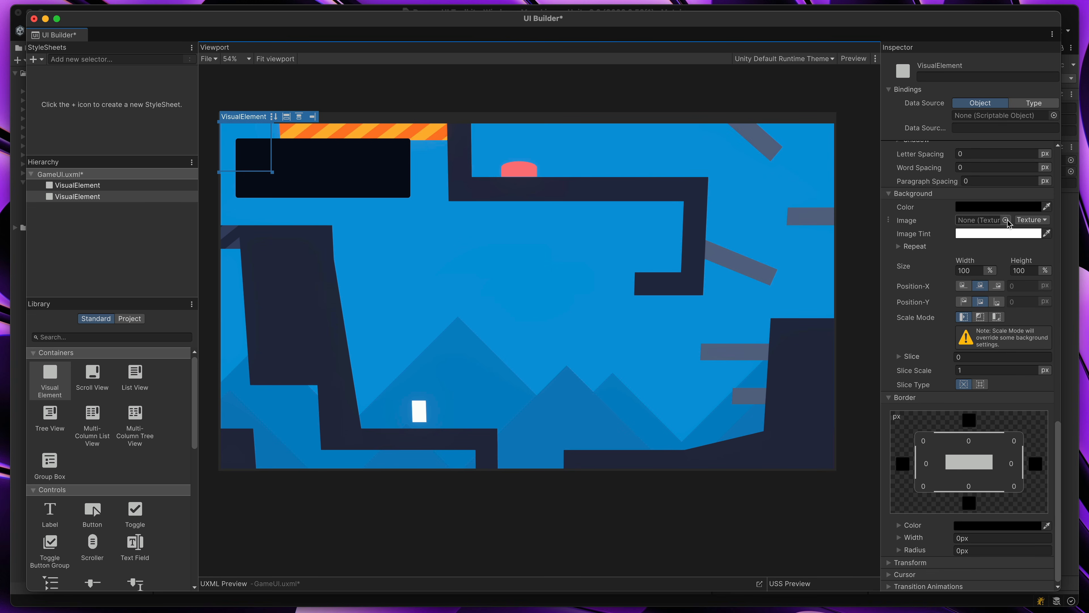
pyautogui.click(995, 207)
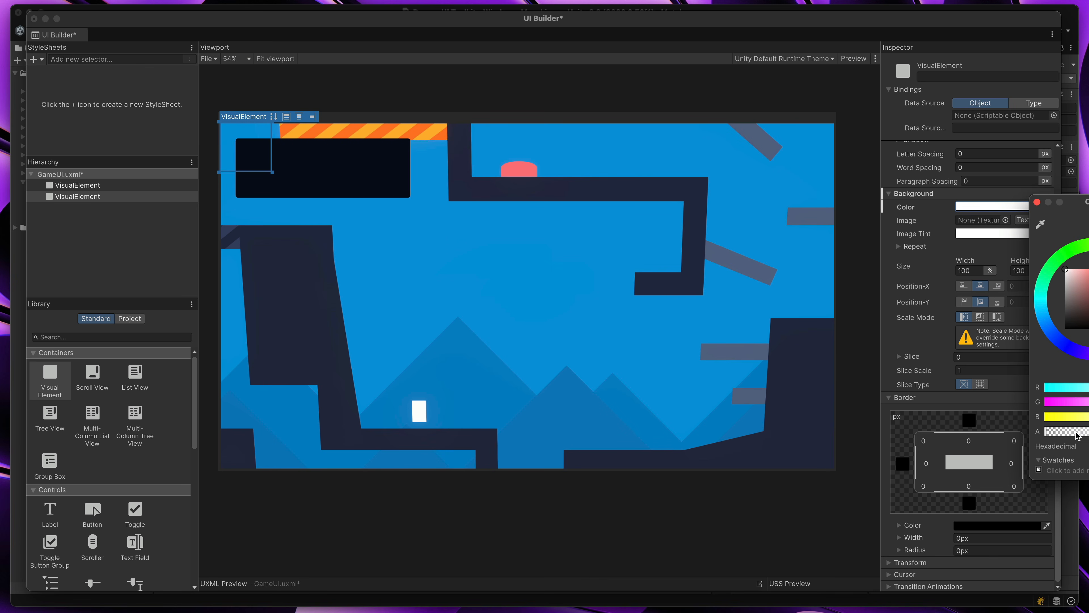
pyautogui.click(1037, 202)
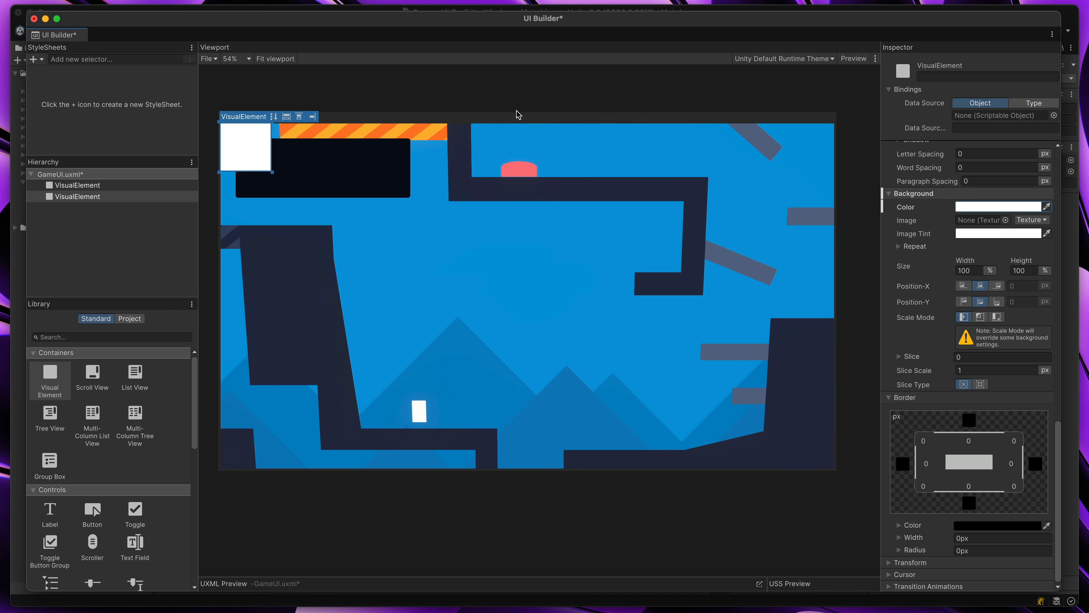
pyautogui.moveTo(268, 147); pyautogui.dragTo(293, 172)
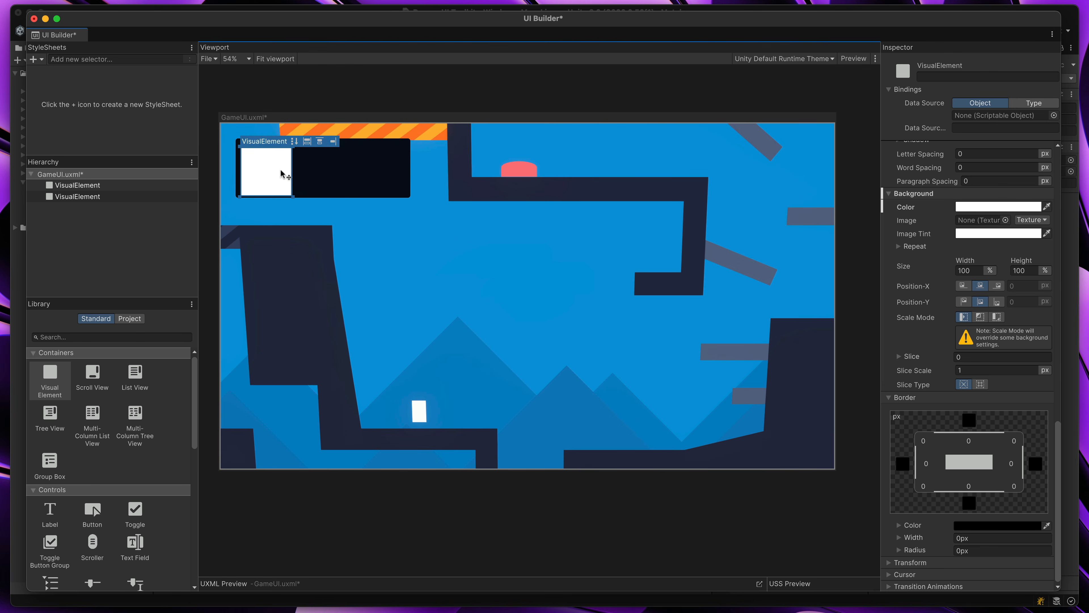
pyautogui.click(351, 259)
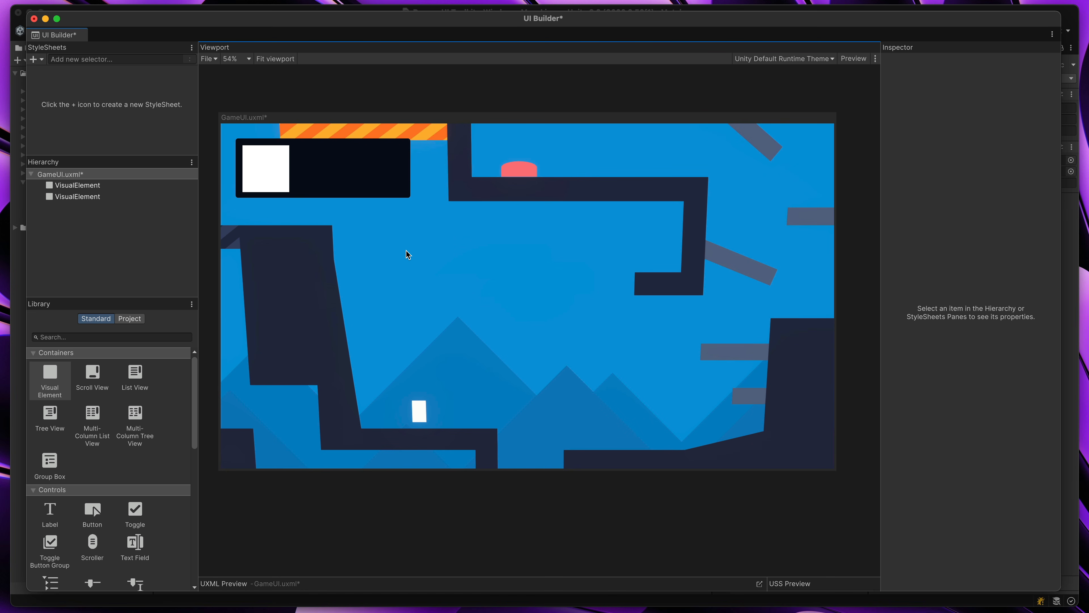
# Try moving the dark panel away from the white square and restore its original position
pyautogui.moveTo(345, 179); pyautogui.dragTo(369, 200)
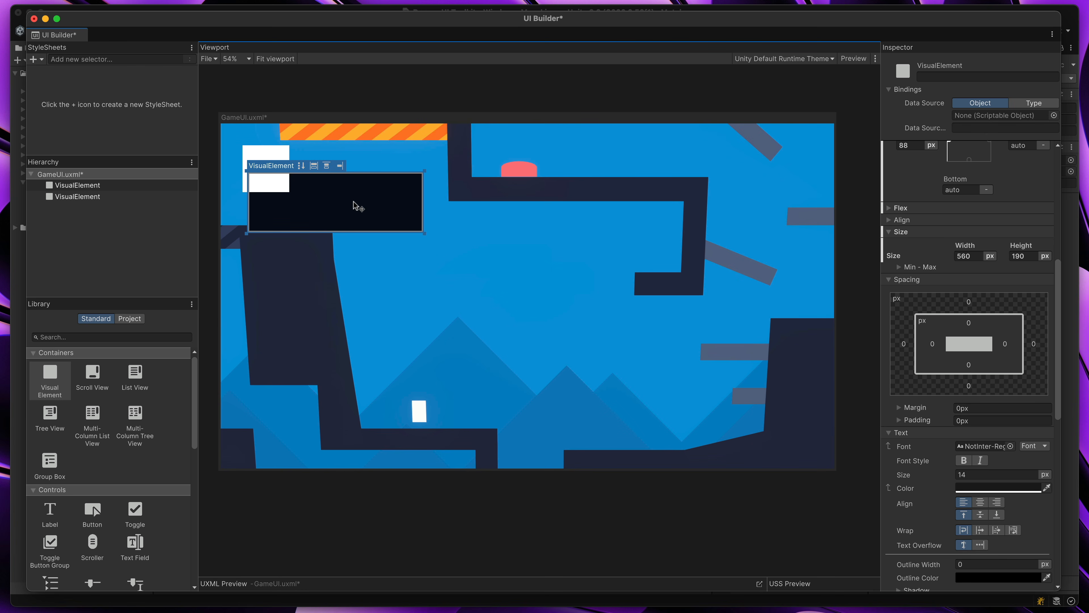
pyautogui.moveTo(340, 186); pyautogui.dragTo(269, 153)
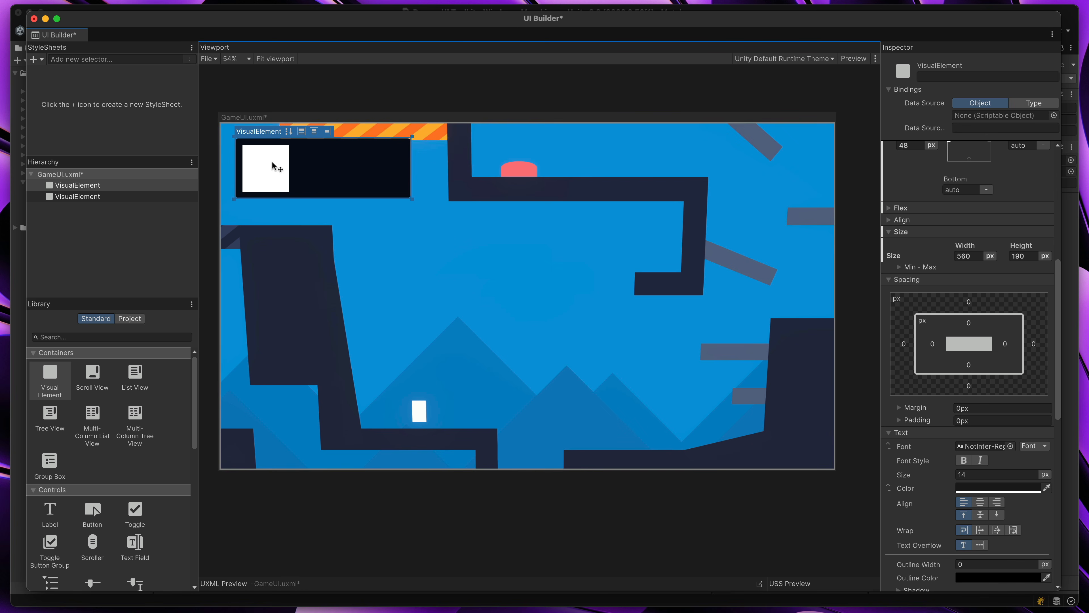
# Nest the white element under the dark panel in the hierarchy and reposition it inside the panel with a 20 px left offset
pyautogui.click(77, 198)
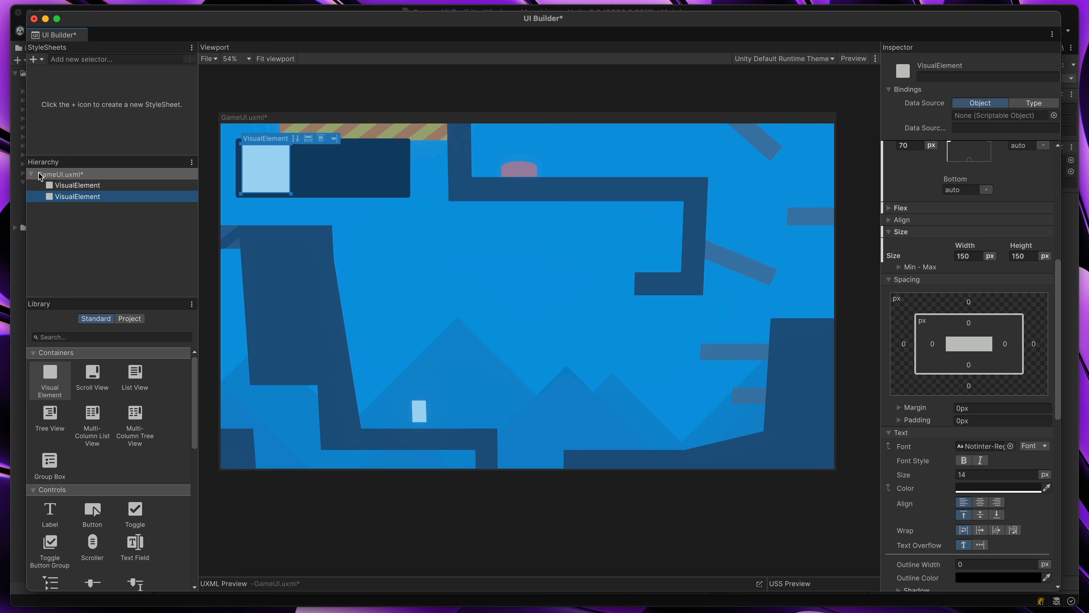
pyautogui.moveTo(83, 193); pyautogui.dragTo(72, 189)
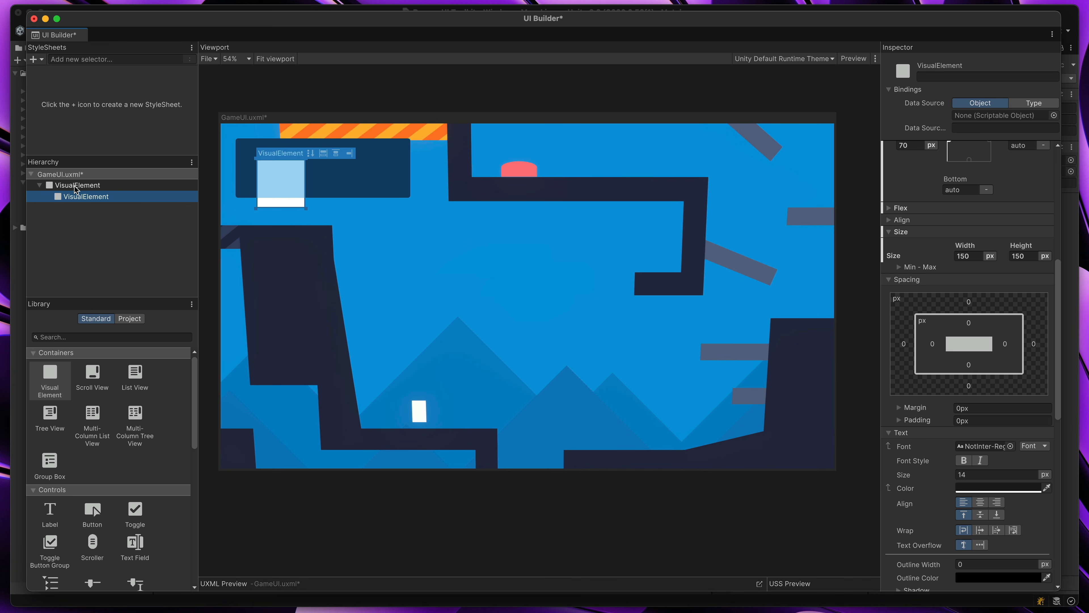
pyautogui.click(277, 185)
pyautogui.moveTo(277, 186); pyautogui.dragTo(262, 173)
# Try moving the parent panel with its nested white element toward the canvas middle and undo the move
pyautogui.click(353, 251)
pyautogui.click(340, 170)
pyautogui.moveTo(340, 171); pyautogui.dragTo(454, 254)
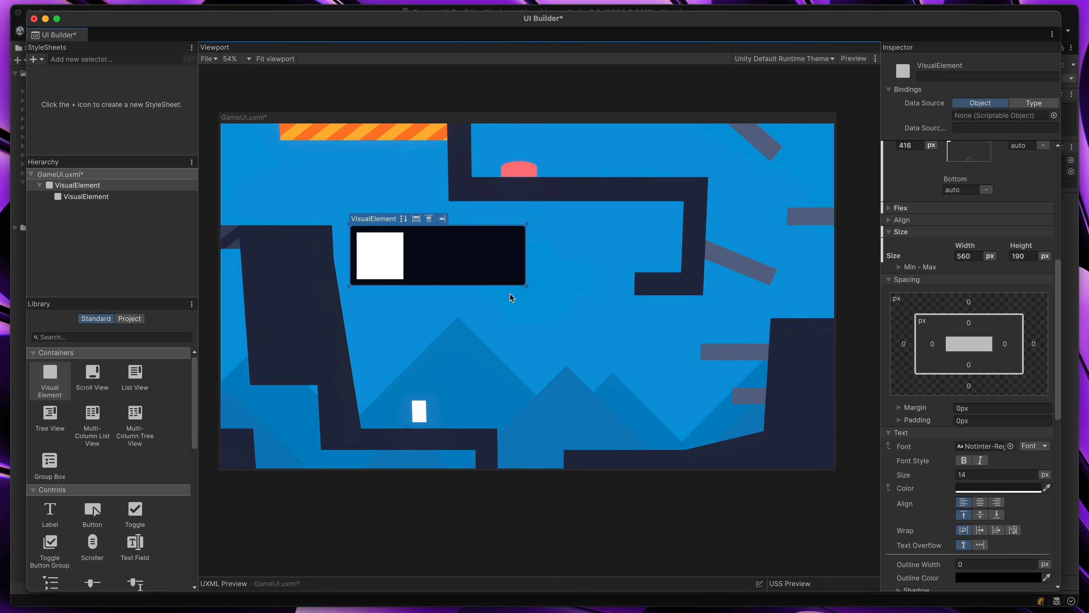
pyautogui.press('super+z')
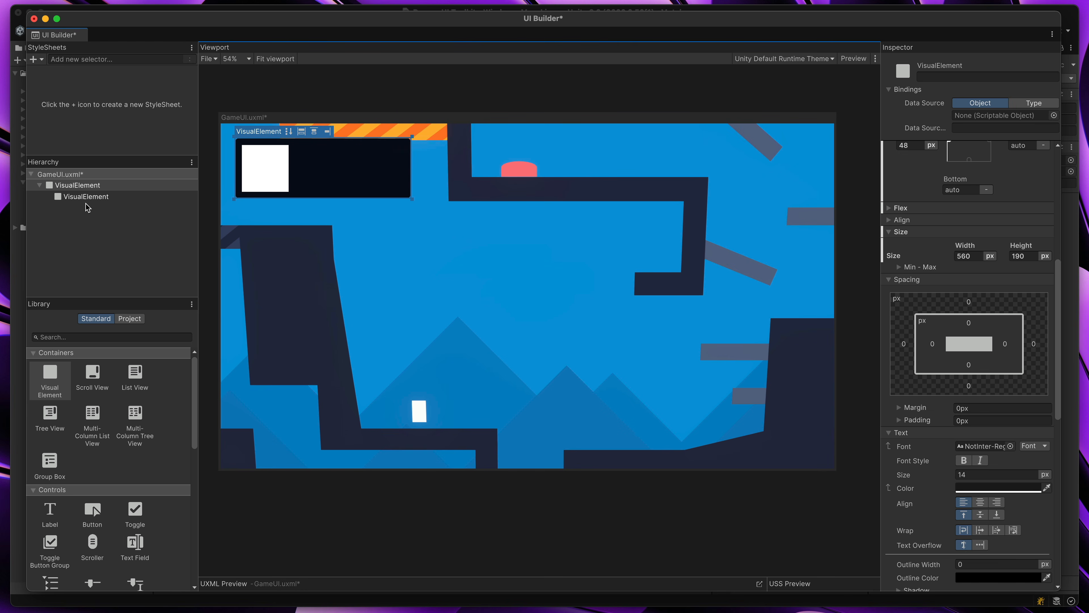
# Name the parent panel CharacterInfo and its white child element CharacterImage
pyautogui.click(78, 187)
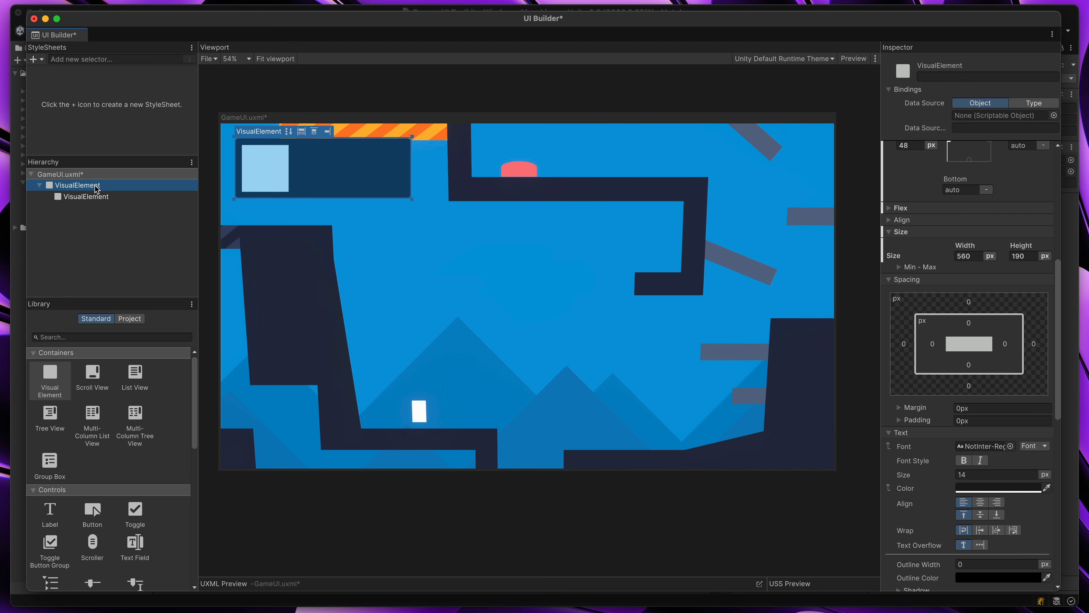
pyautogui.click(927, 76)
pyautogui.write('CharacterInfo')
pyautogui.press('Return')
pyautogui.click(103, 196)
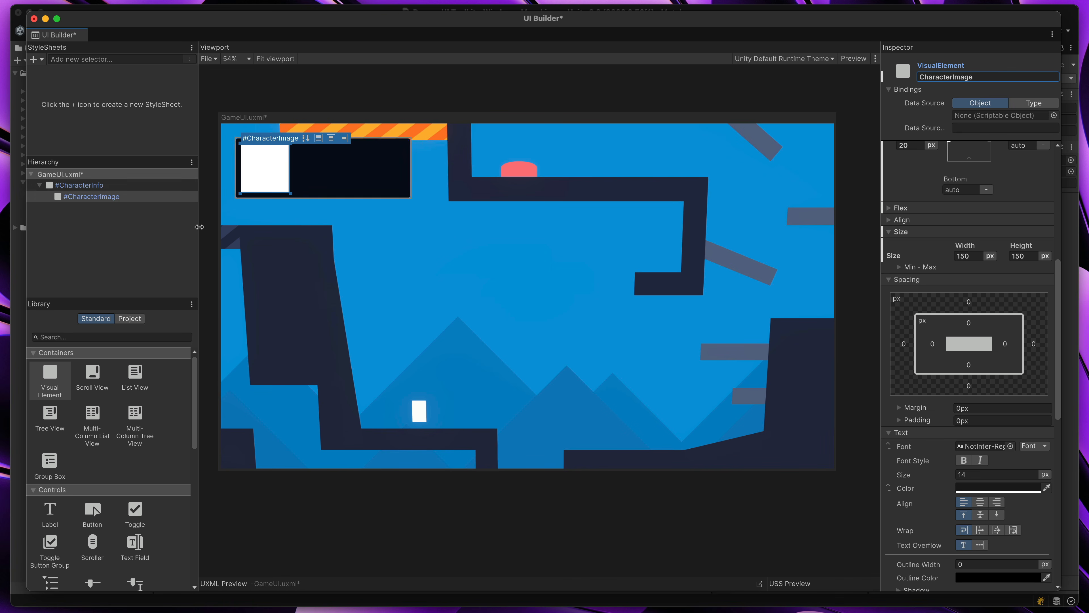
# Add a Label inside the CharacterInfo panel and increase its font size
pyautogui.click(51, 512)
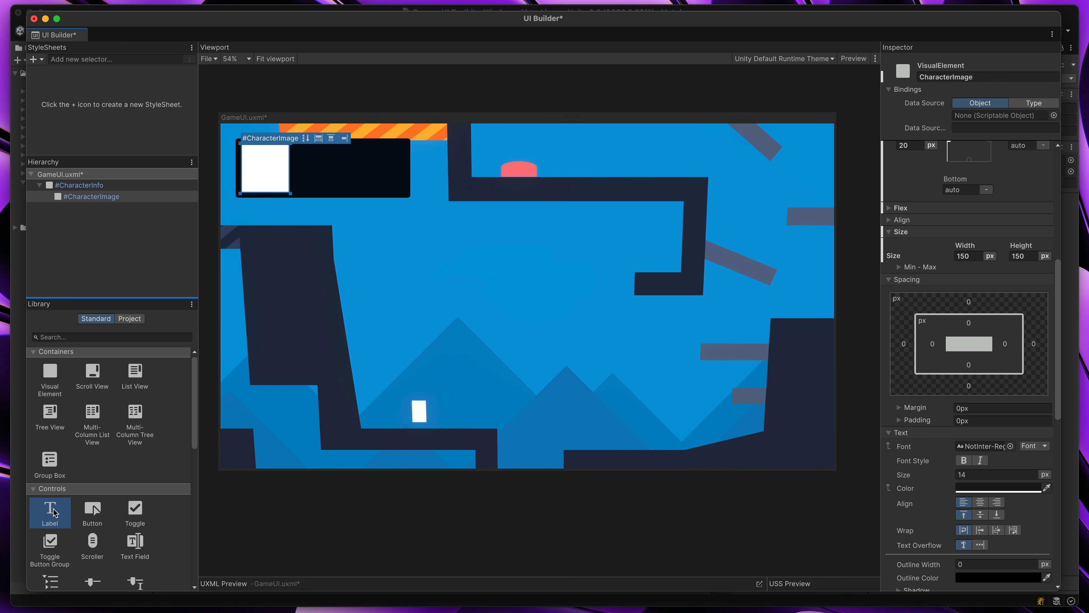
pyautogui.moveTo(51, 512); pyautogui.dragTo(339, 166)
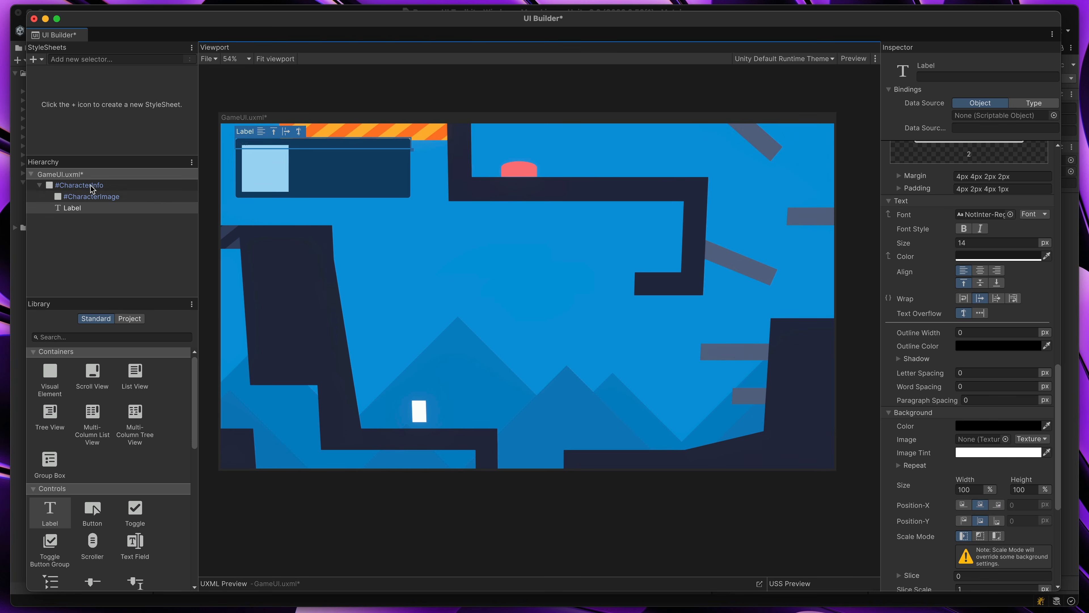
pyautogui.click(72, 208)
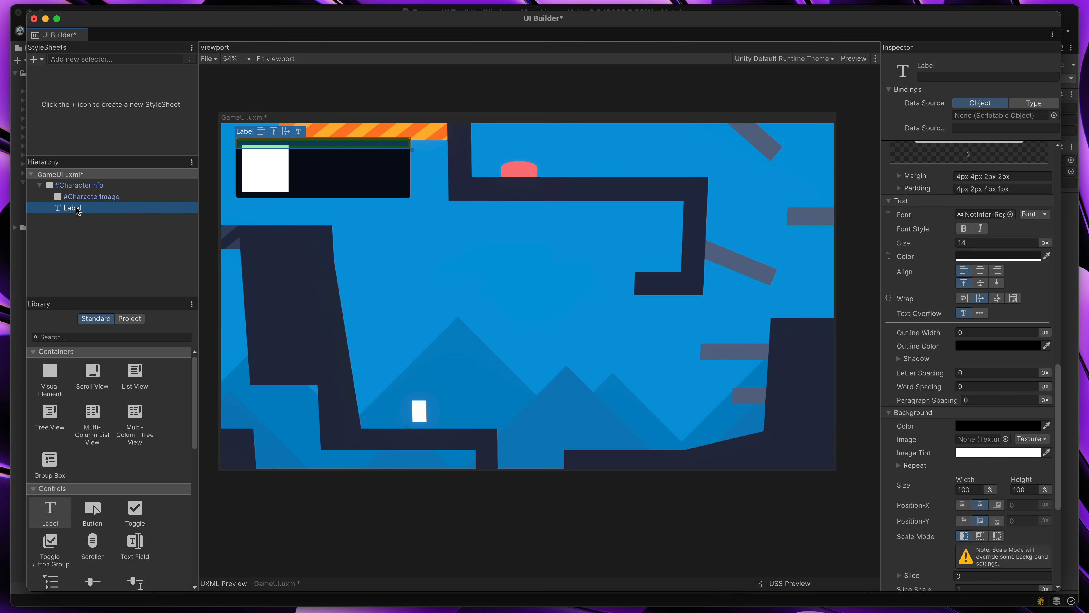
pyautogui.moveTo(945, 243); pyautogui.dragTo(963, 243)
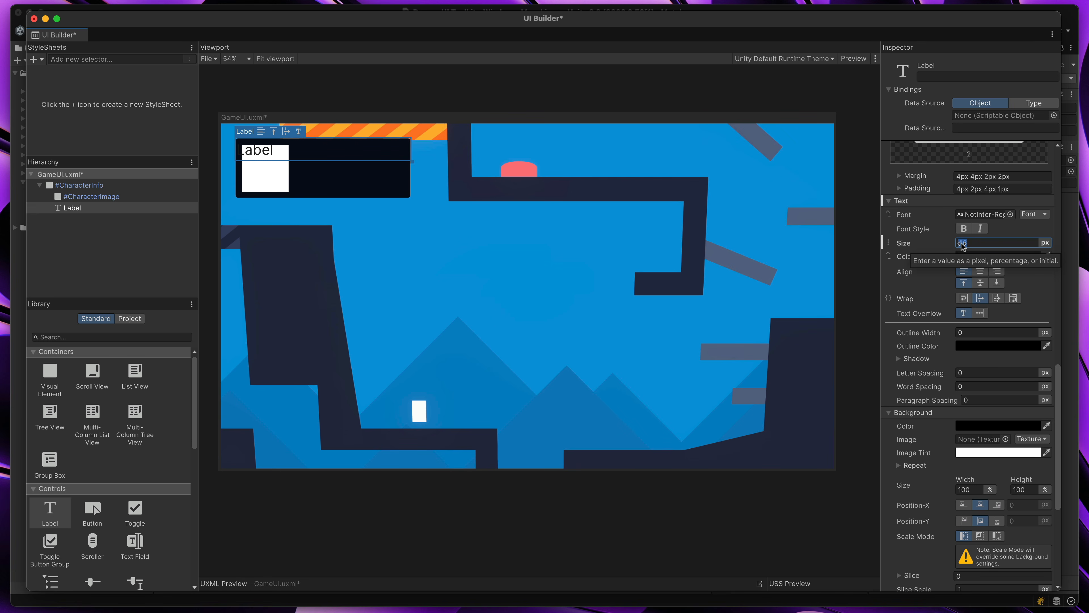
# Set the label's text color to white and its left margin to 189 px so it sits beside the character image
pyautogui.click(1002, 257)
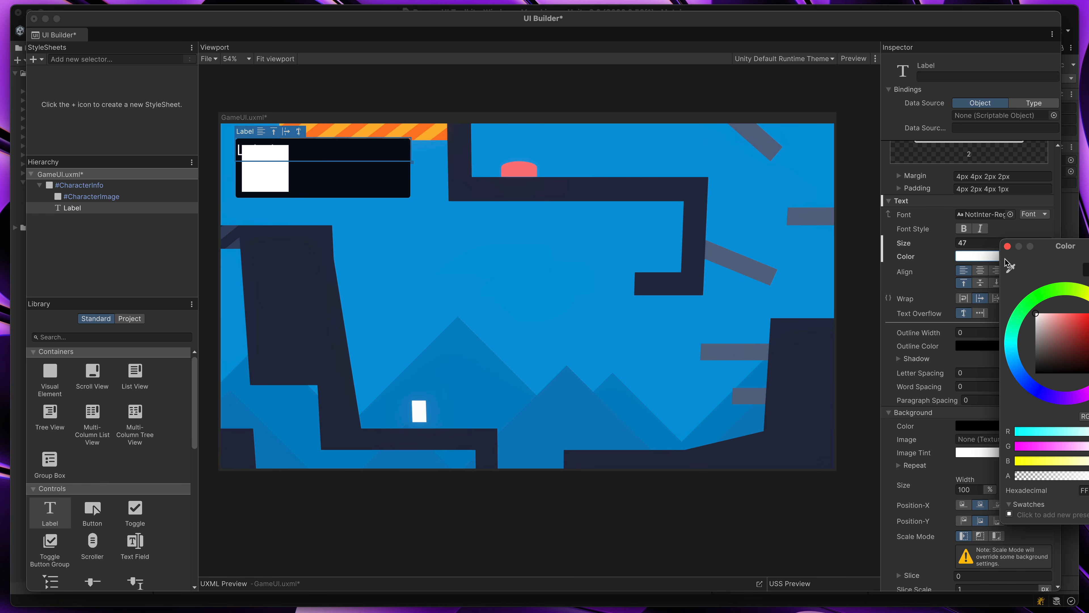
pyautogui.click(1008, 246)
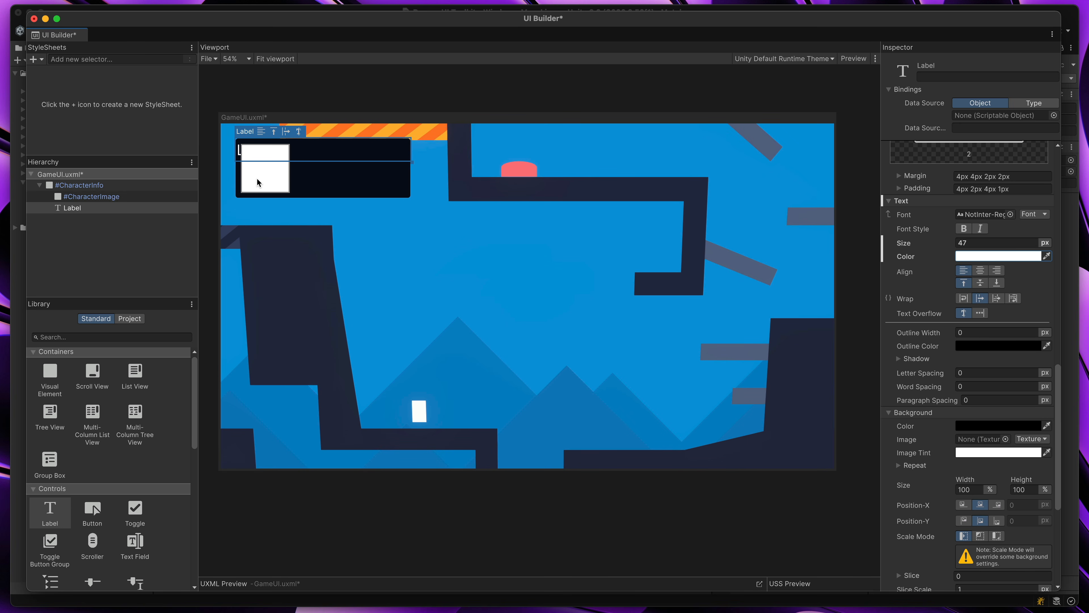
pyautogui.scroll(3, 1057, 433)
pyautogui.moveTo(1057, 433); pyautogui.dragTo(1056, 406)
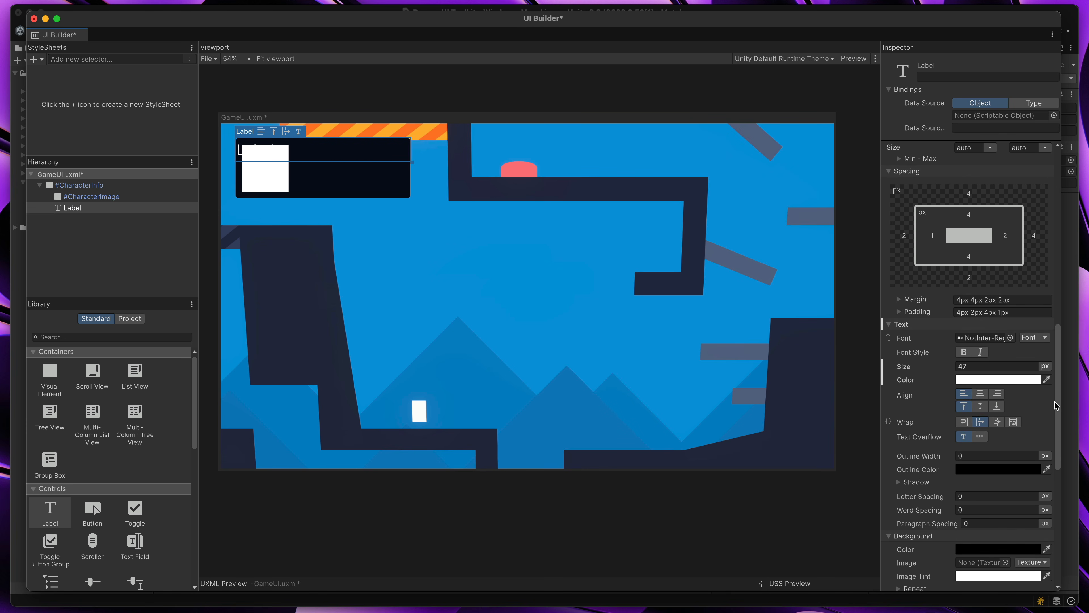
pyautogui.click(900, 299)
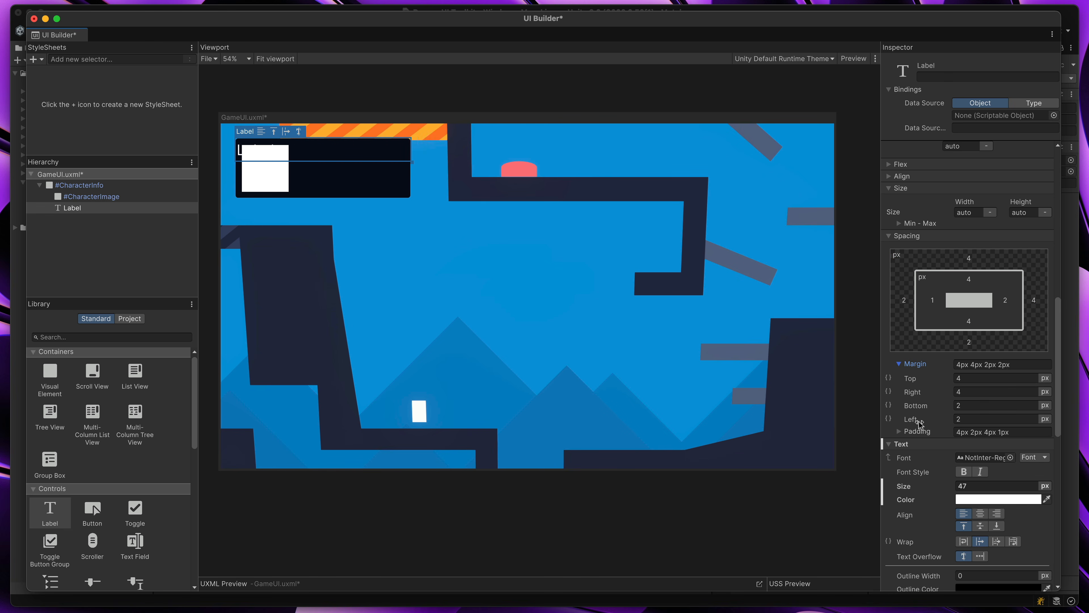
pyautogui.moveTo(909, 421); pyautogui.dragTo(1020, 423)
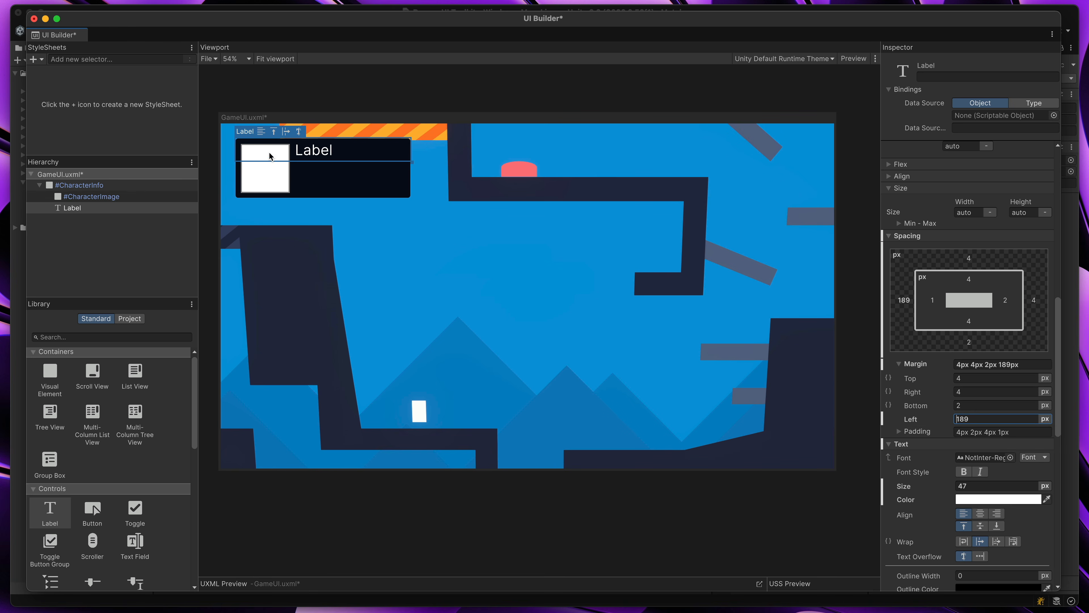
# Name the label CharacterName
pyautogui.click(91, 209)
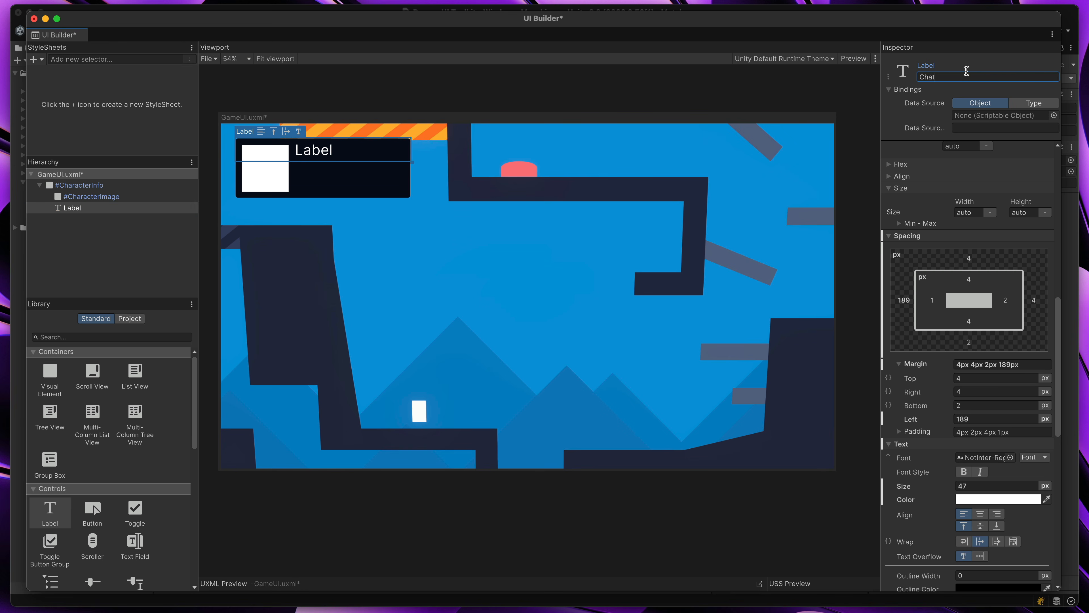
pyautogui.click(966, 72)
pyautogui.write('CharacterName')
pyautogui.press('Return')
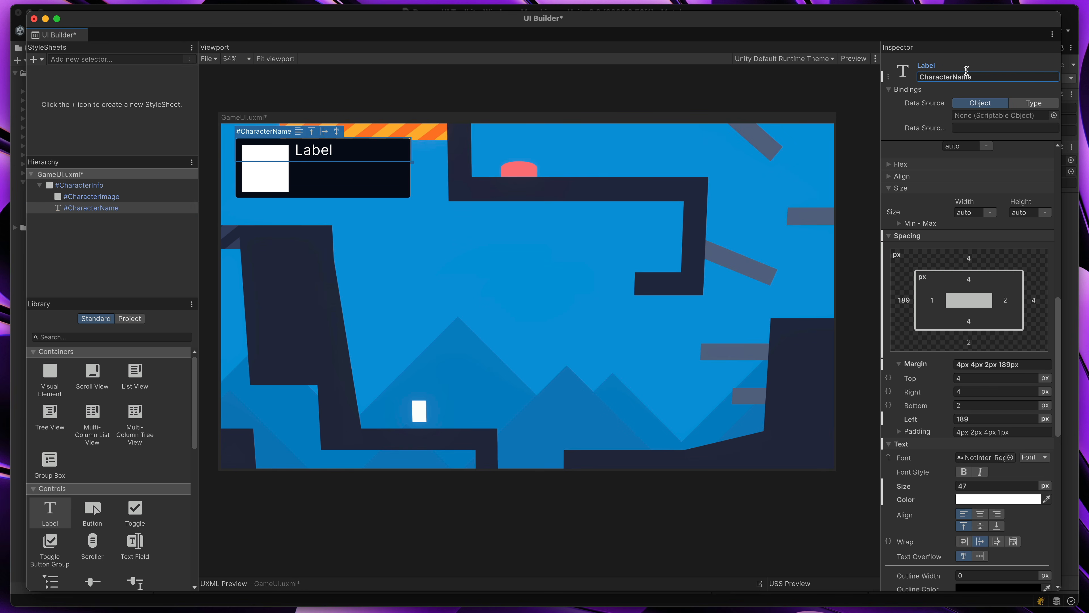
# Duplicate the CharacterName label inside the CharacterInfo panel and name the copy CharacterClass
pyautogui.click(100, 209)
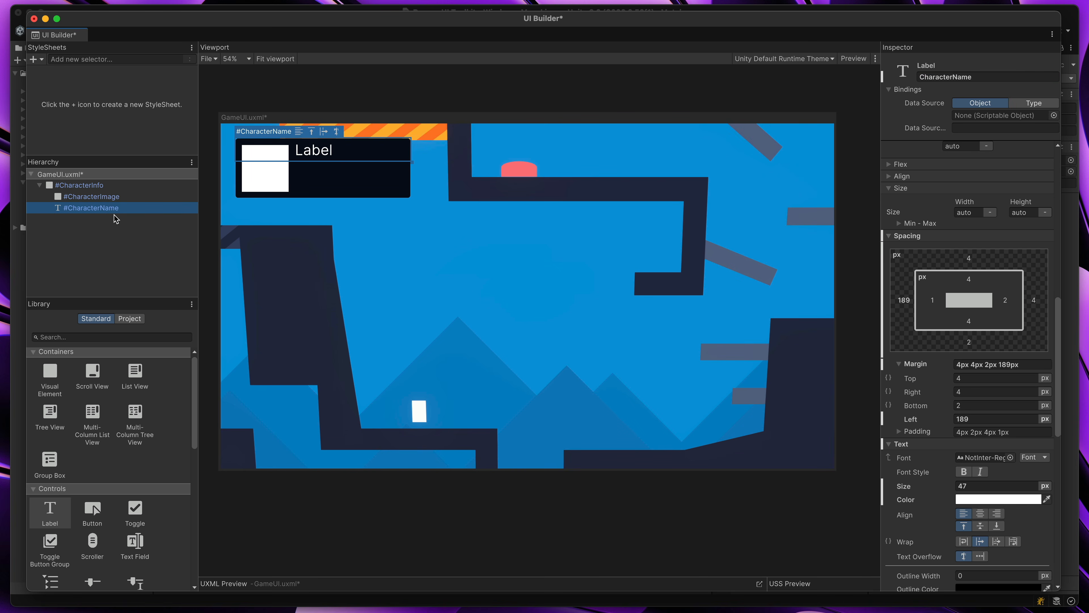
pyautogui.press('super+d')
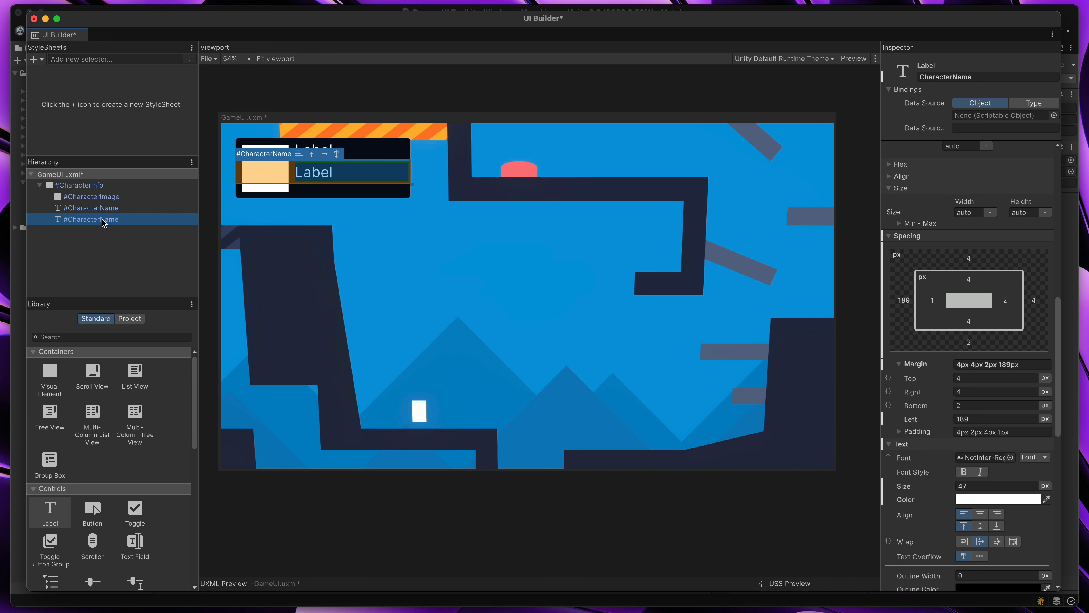
pyautogui.click(994, 76)
pyautogui.click(995, 76)
pyautogui.press('BackSpace')
pyautogui.press('BackSpace')
pyautogui.press('BackSpace')
pyautogui.press('BackSpace')
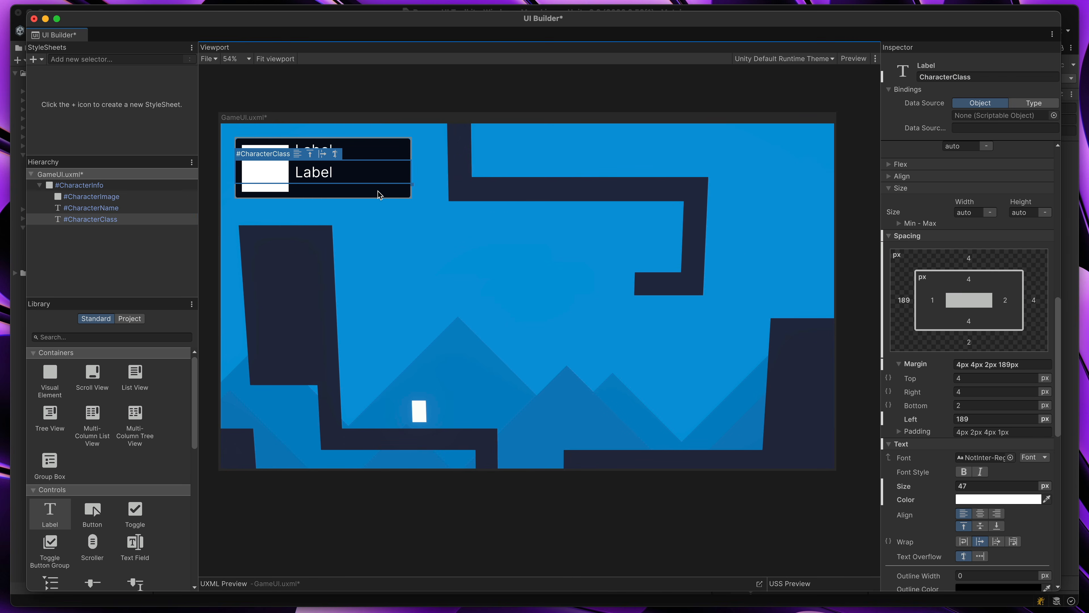
# Reduce the font size of the CharacterClass label so it is smaller than the CharacterName label
pyautogui.click(379, 195)
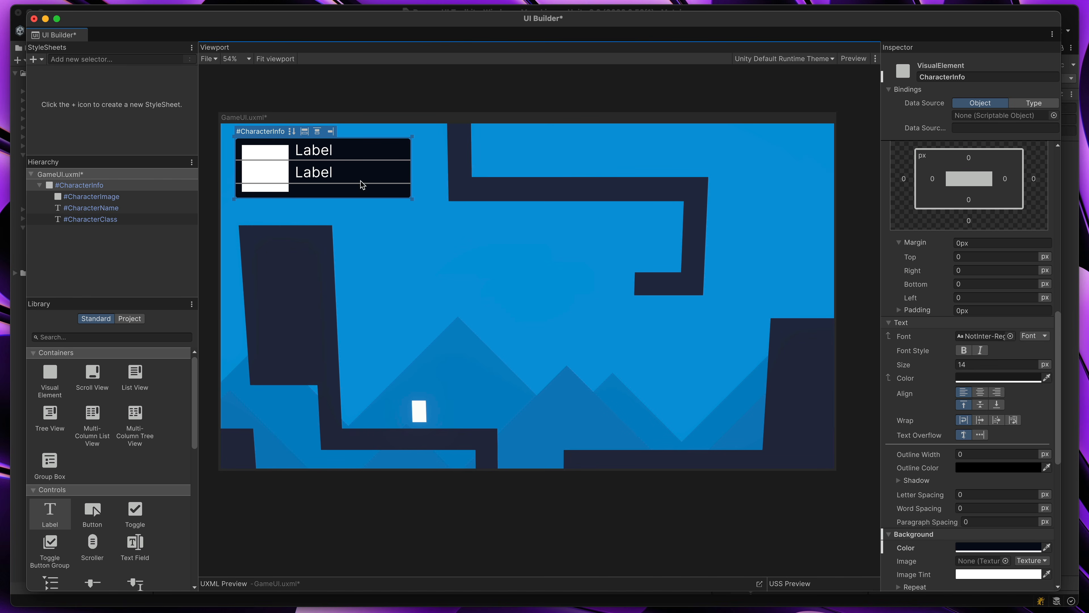
pyautogui.click(245, 226)
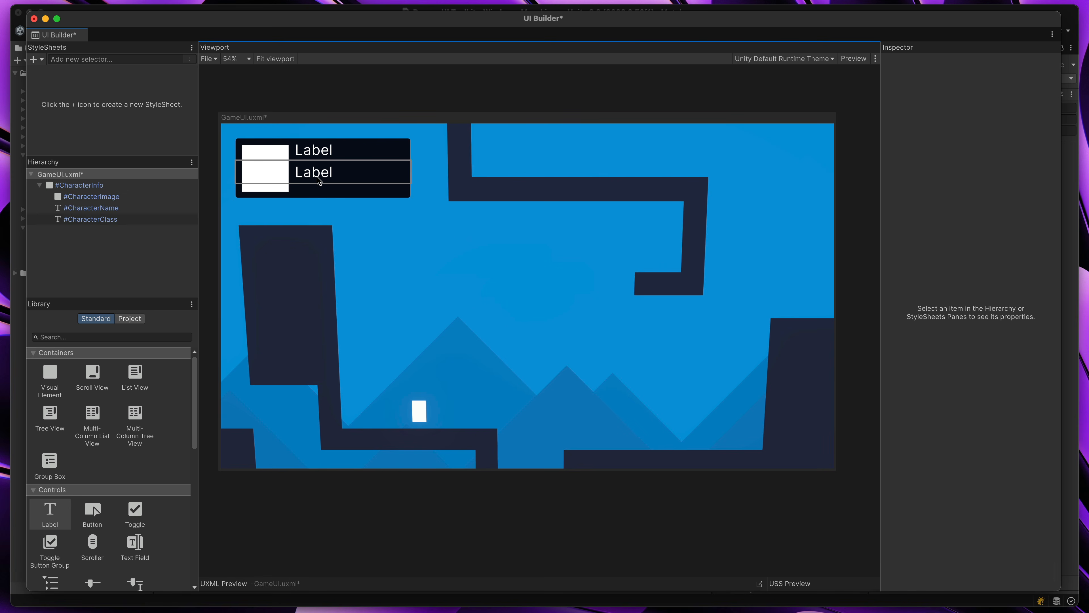
pyautogui.click(318, 180)
pyautogui.scroll(-3, 1056, 378)
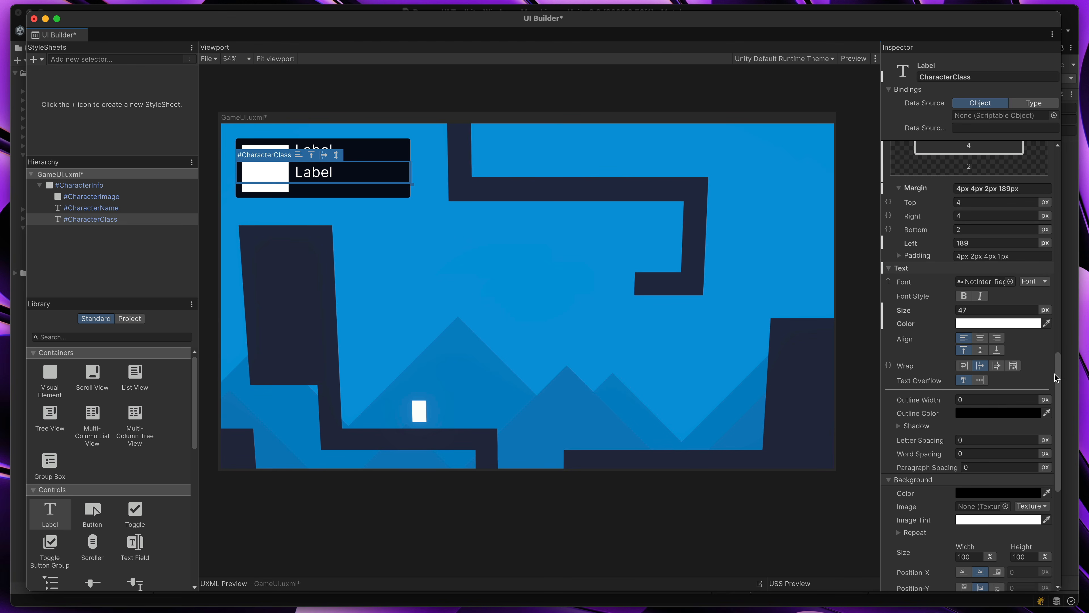
pyautogui.scroll(1, 1056, 377)
pyautogui.moveTo(947, 323); pyautogui.dragTo(936, 322)
pyautogui.click(658, 295)
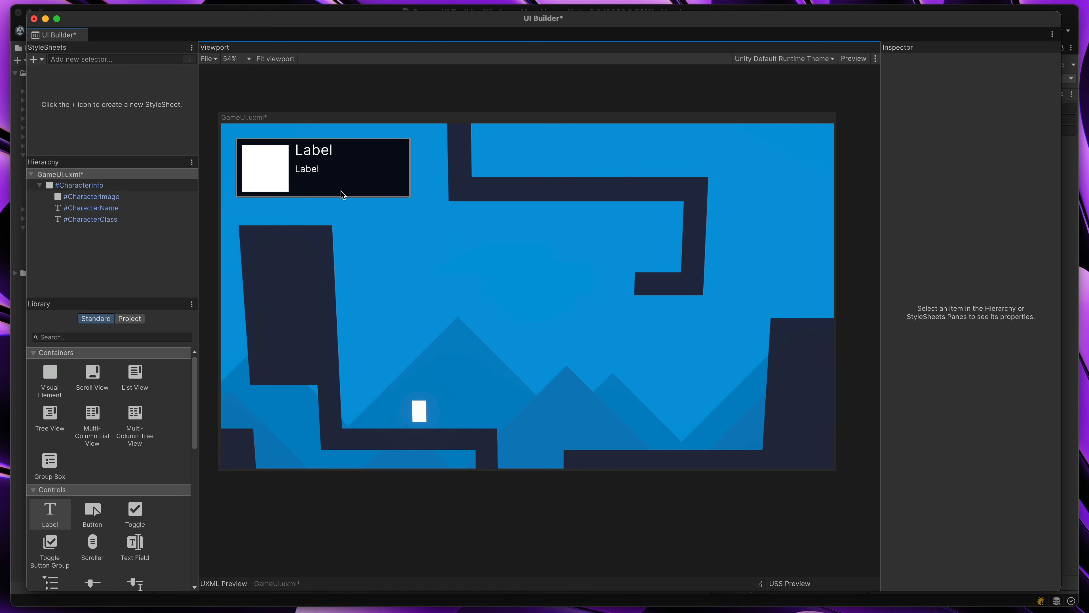
# Try the different Align Items options on the CharacterInfo panel and return to the original stretch alignment
pyautogui.click(334, 189)
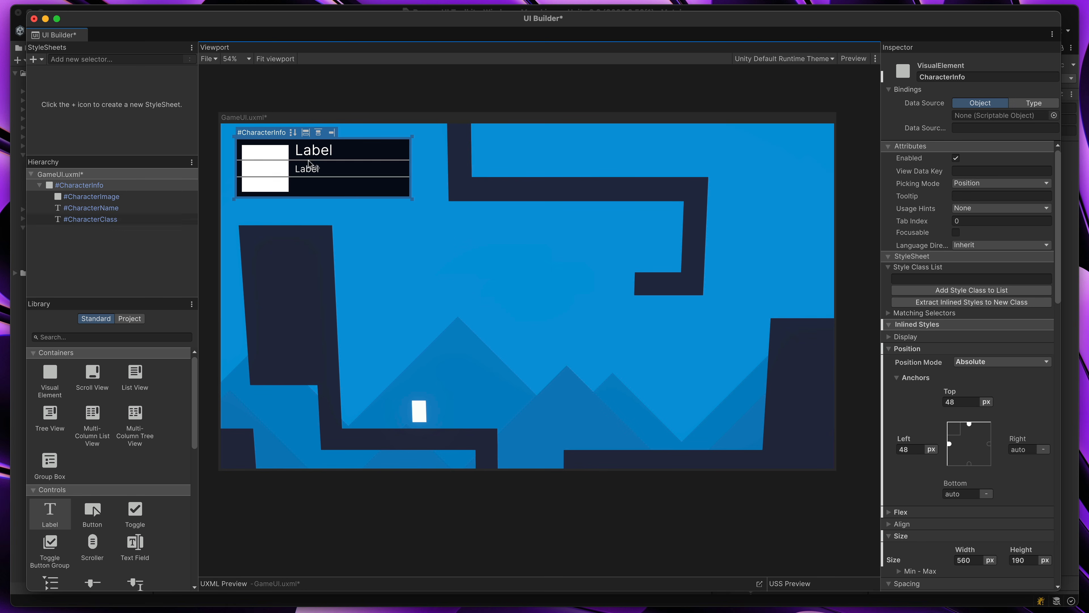
pyautogui.click(310, 132)
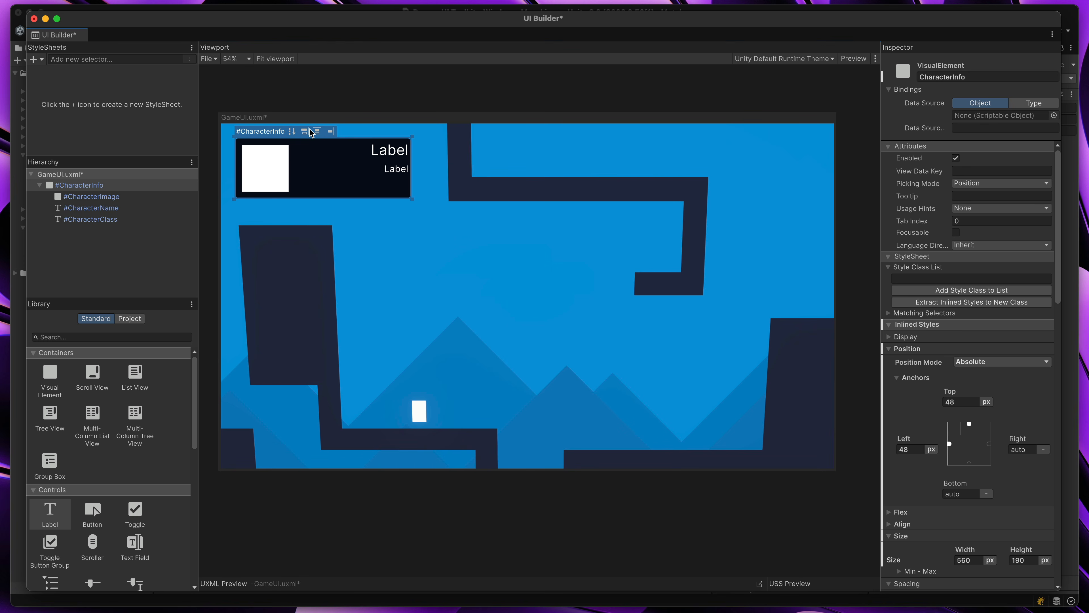
pyautogui.click(307, 132)
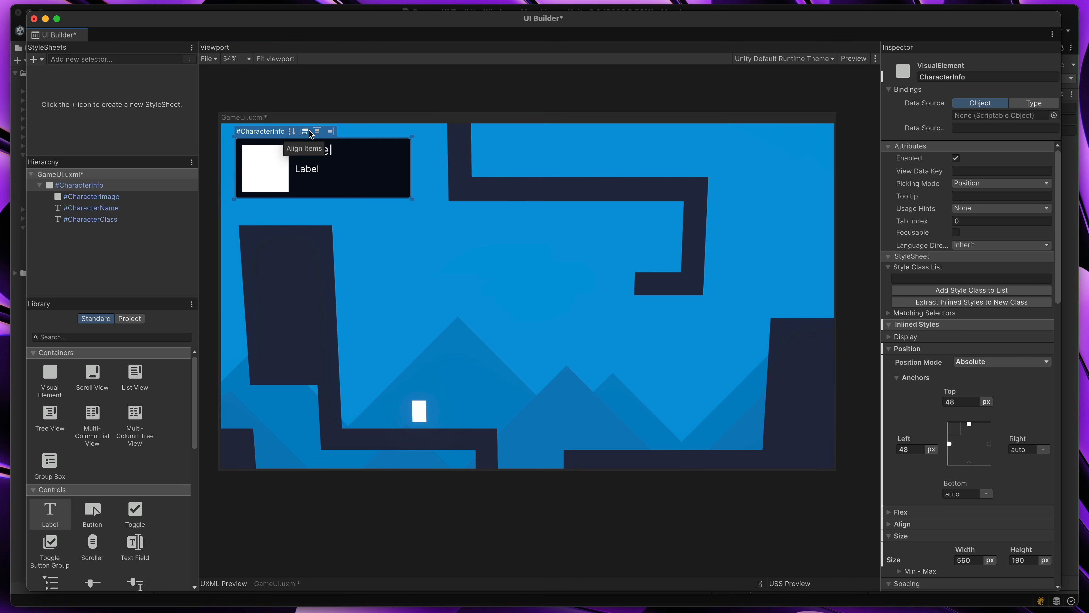
pyautogui.click(306, 132)
pyautogui.click(307, 132)
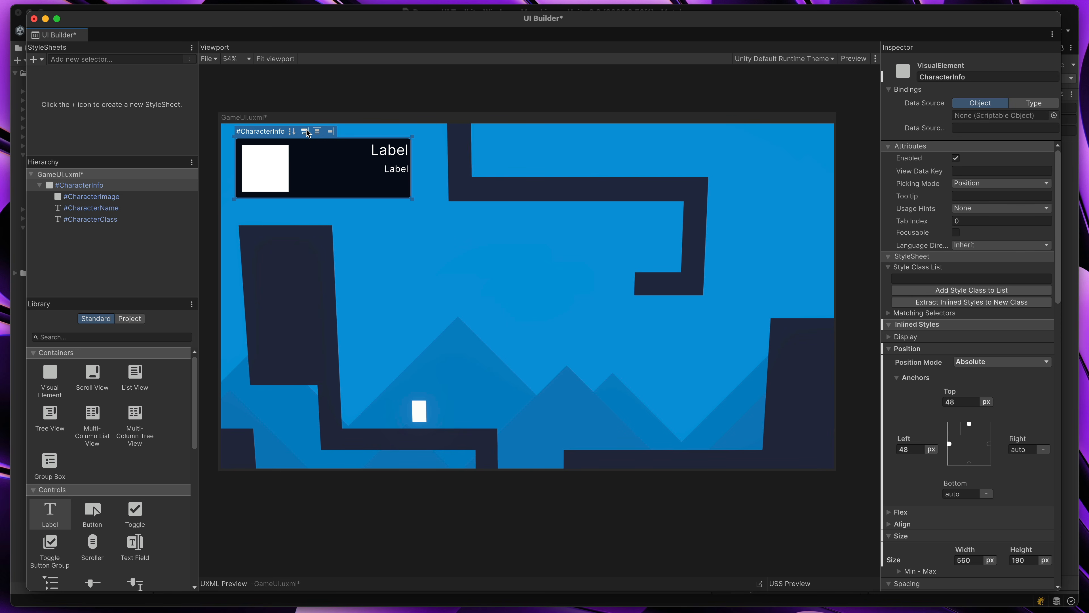
pyautogui.click(307, 133)
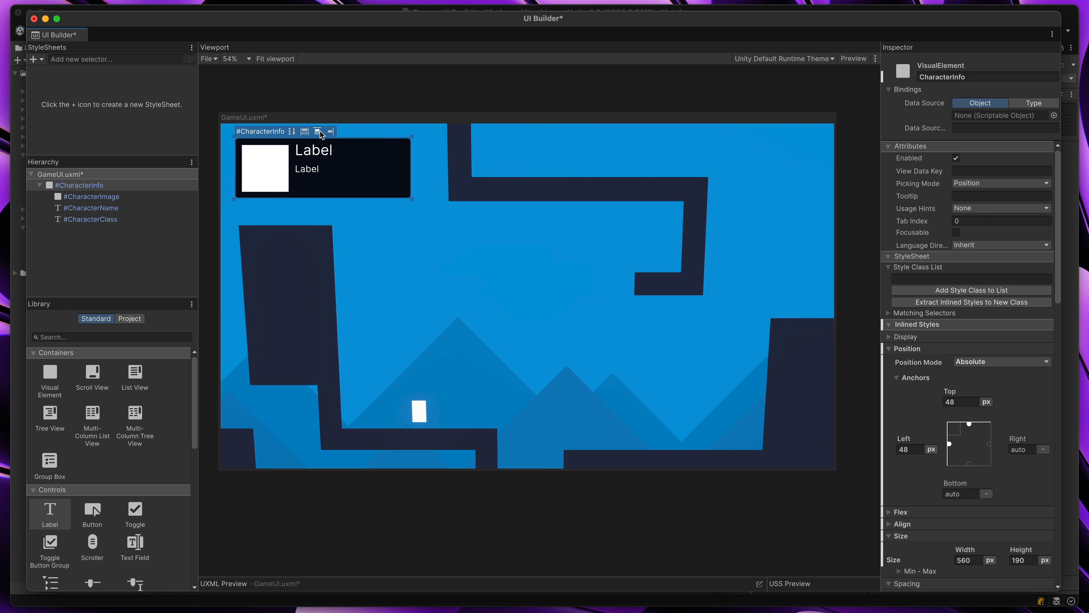
# Justify the CharacterInfo panel's content to the center so both labels are vertically centered
pyautogui.click(318, 132)
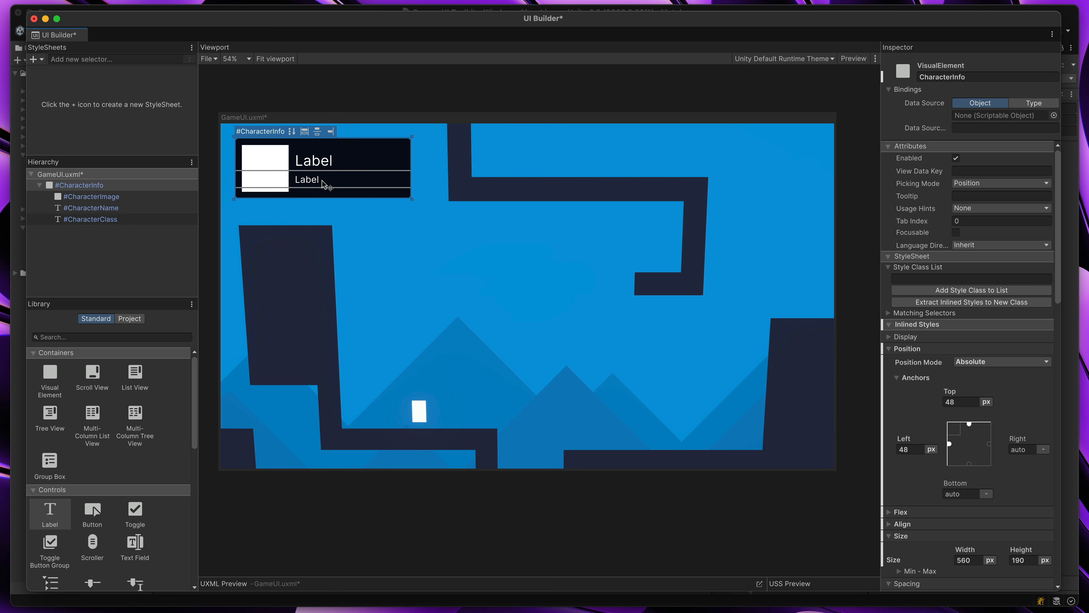
pyautogui.click(336, 179)
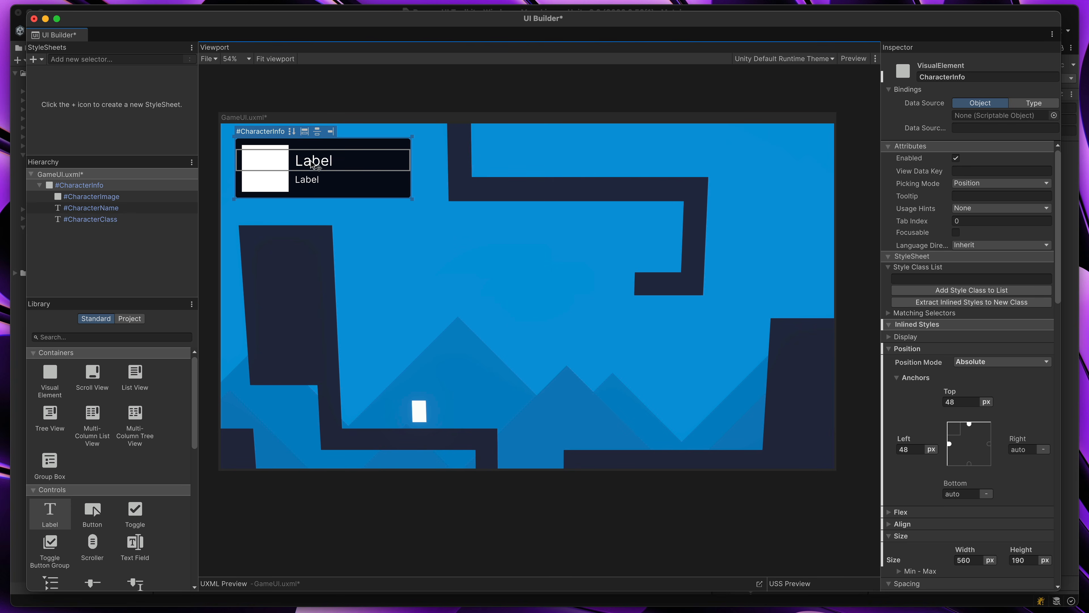
pyautogui.click(400, 239)
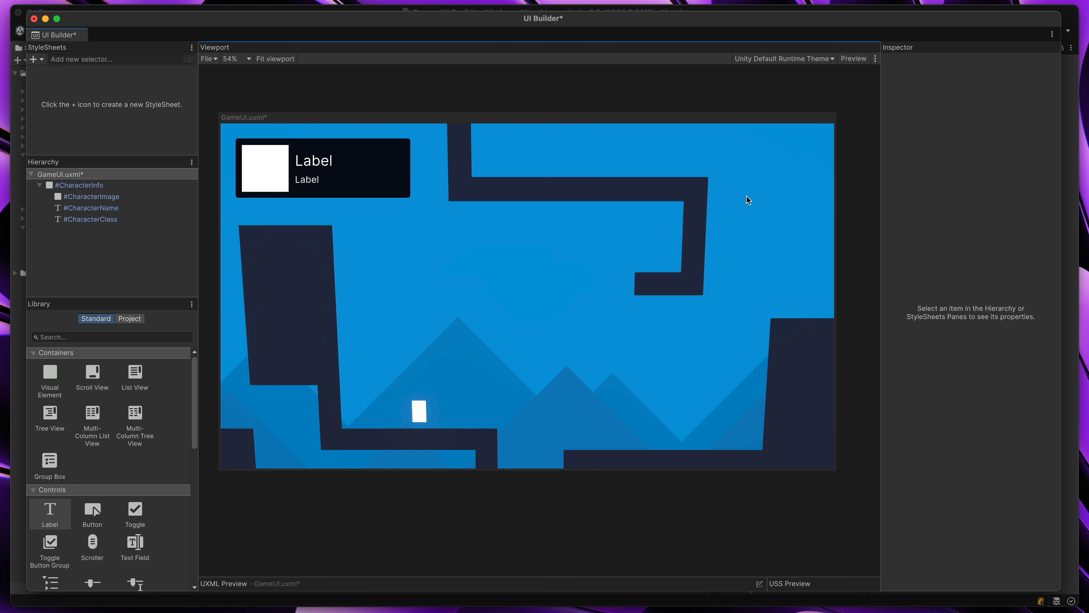
# Duplicate the CharacterInfo panel and move the copy to the canvas's upper-right corner, at left 1358 px and top 48 px
pyautogui.click(112, 187)
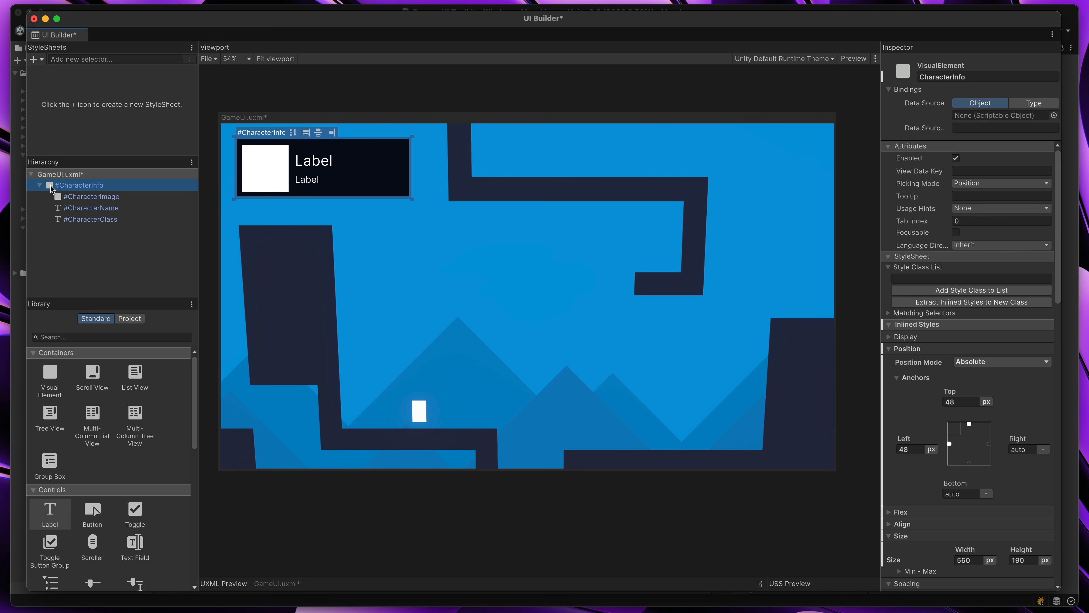
pyautogui.rightClick(47, 188)
pyautogui.click(92, 240)
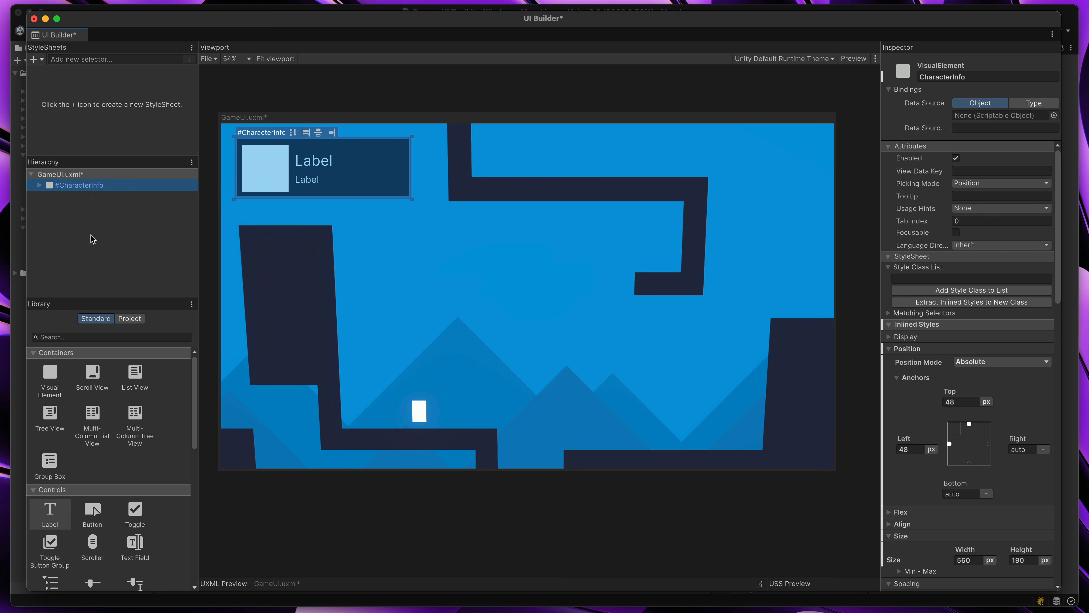
pyautogui.moveTo(398, 145); pyautogui.dragTo(804, 134)
pyautogui.scroll(1, 856, 103)
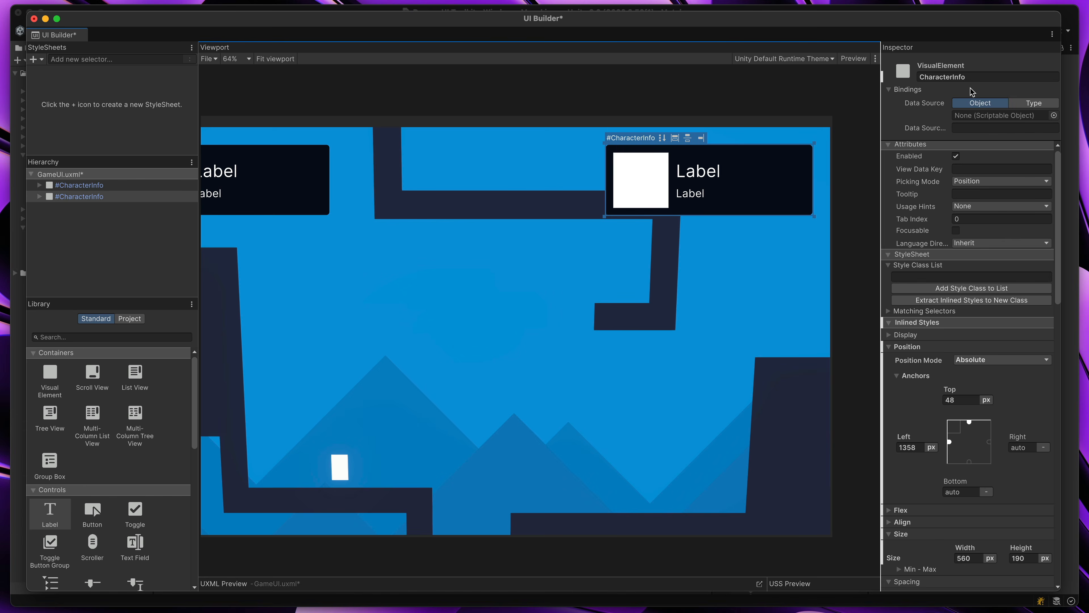
# Rename the duplicated panel HeartsInfo
pyautogui.click(983, 79)
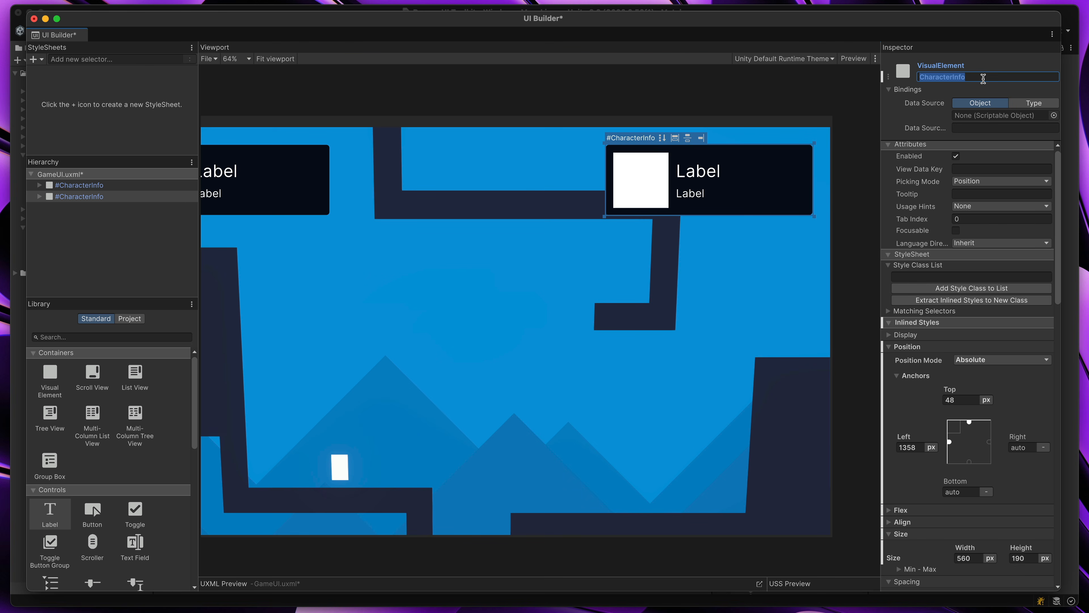
pyautogui.write('HeartsInfo')
pyautogui.press('Return')
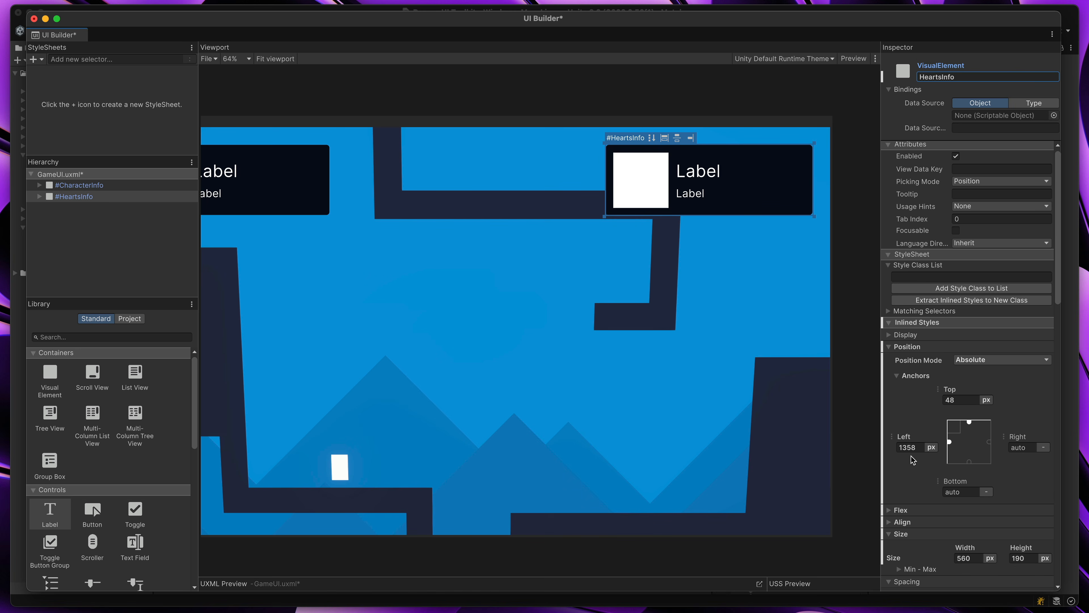
# Widen the canvas to about 2015 px to test the HeartsInfo anchoring, and restore its size by matching the Game view
pyautogui.moveTo(834, 309)
pyautogui.mouseDown()
pyautogui.moveTo(715, 318)
pyautogui.moveTo(874, 309)
pyautogui.moveTo(845, 308)
pyautogui.moveTo(846, 293)
pyautogui.mouseUp()
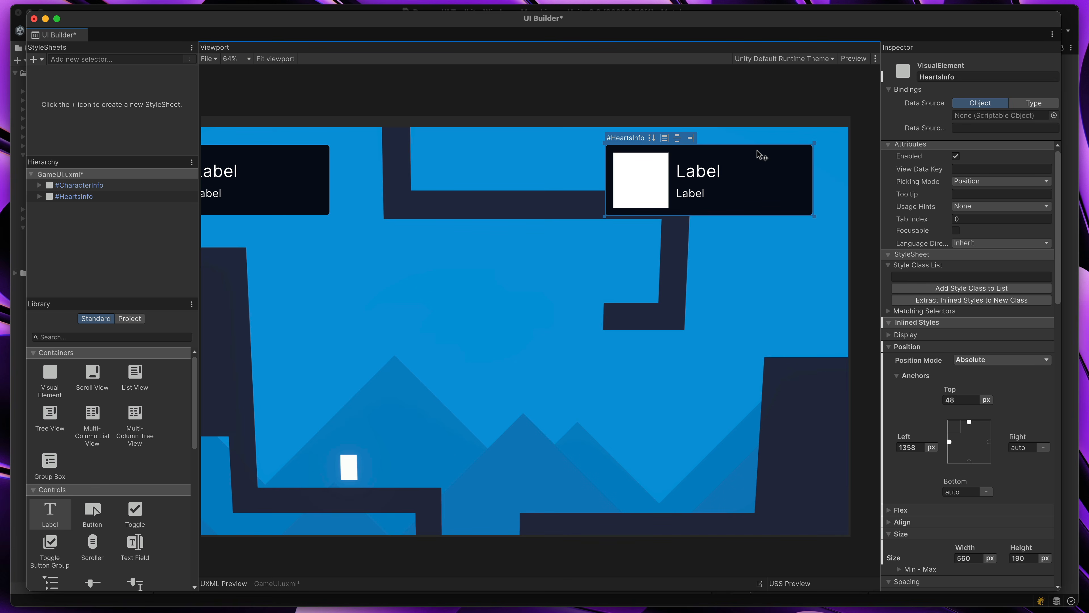
pyautogui.click(723, 122)
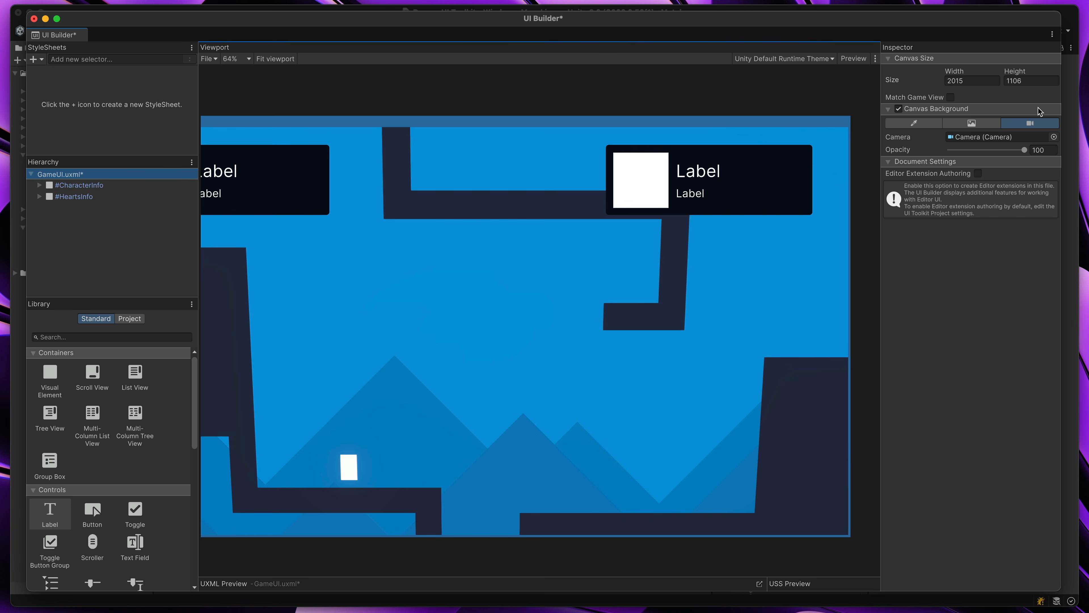
pyautogui.click(951, 97)
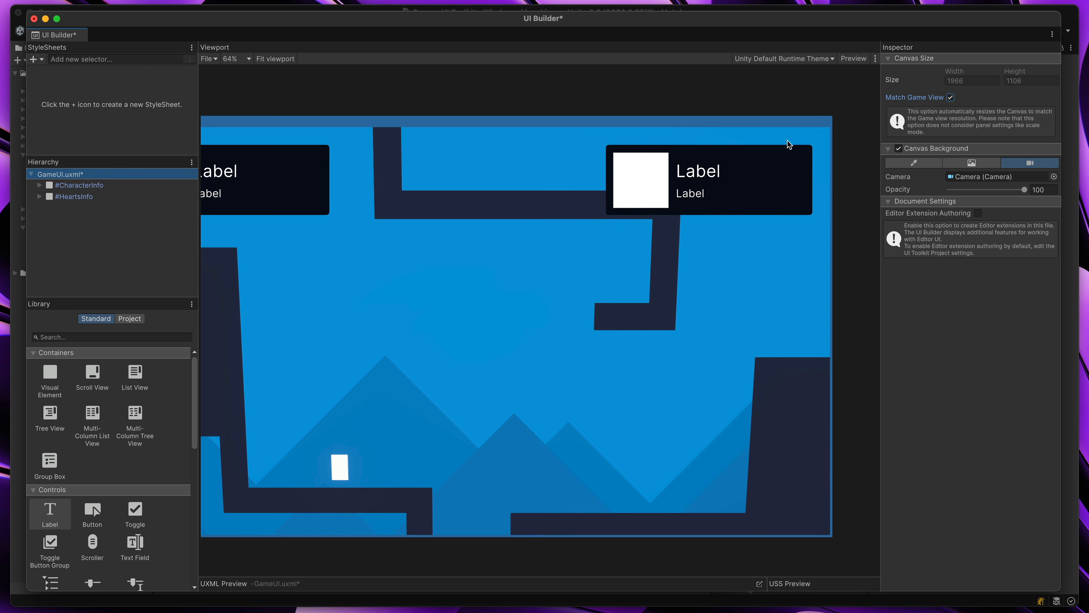
# Unset the HeartsInfo panel's left anchor and set its right anchor to 48 px
pyautogui.click(803, 150)
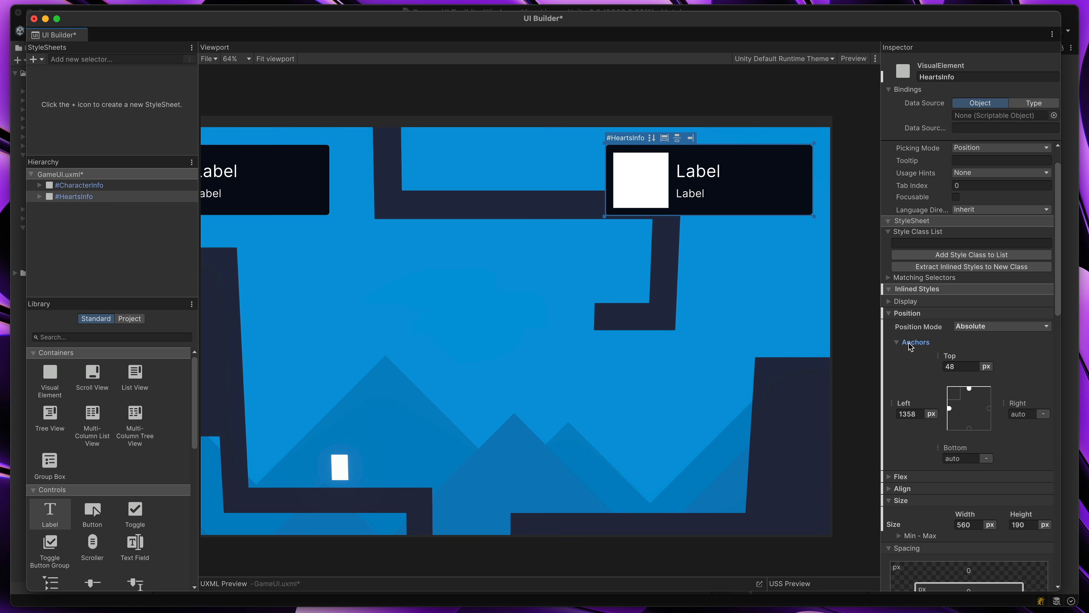
pyautogui.rightClick(897, 405)
pyautogui.click(909, 473)
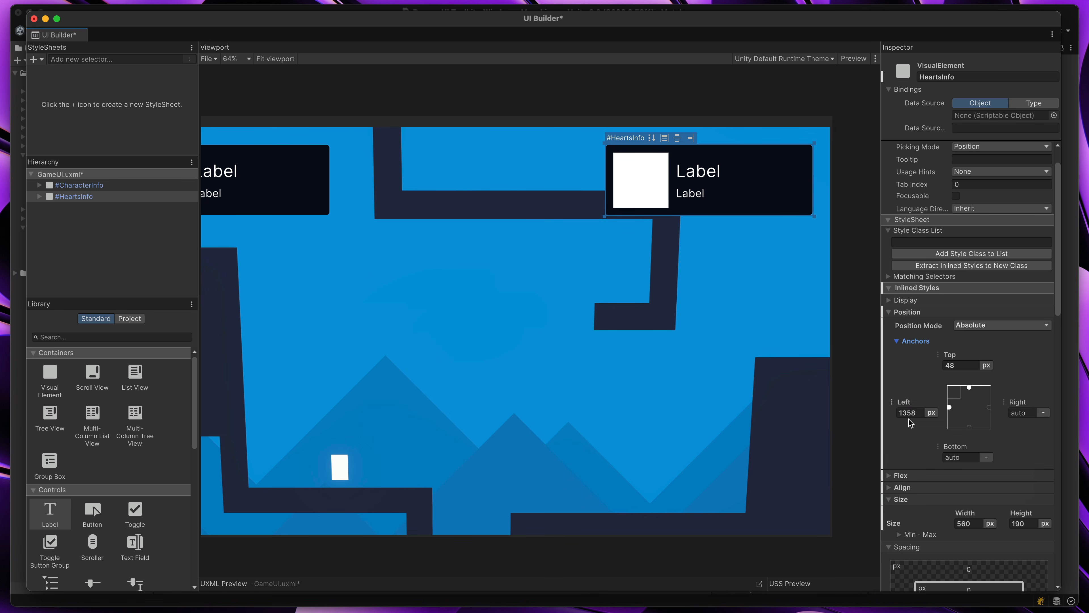
pyautogui.click(1031, 413)
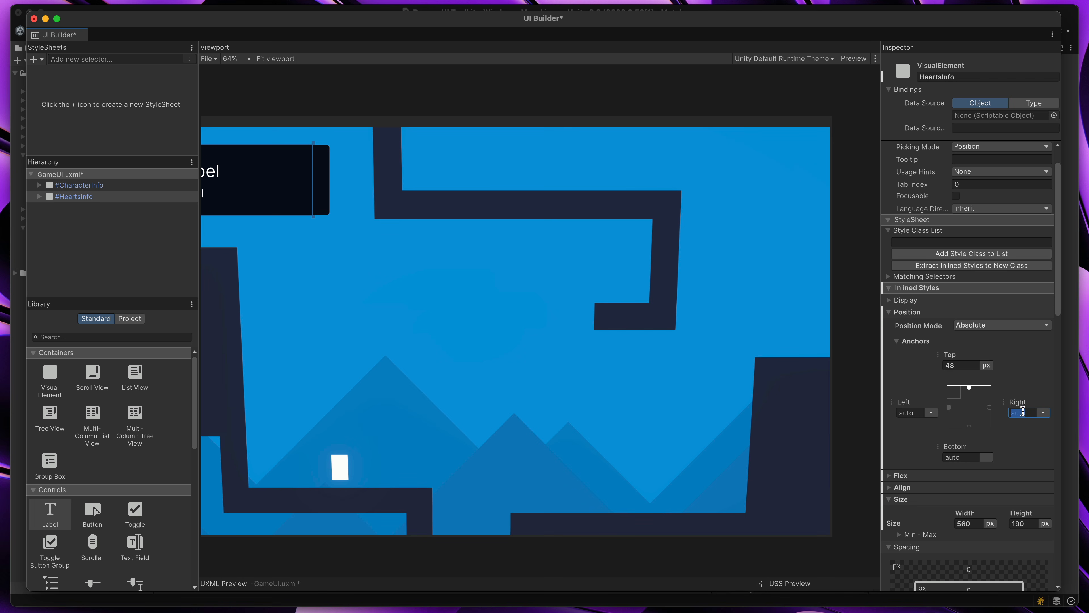
pyautogui.write('48')
pyautogui.press('Return')
# Narrow and widen the canvas to check how the HeartsInfo panel follows its right edge
pyautogui.click(848, 228)
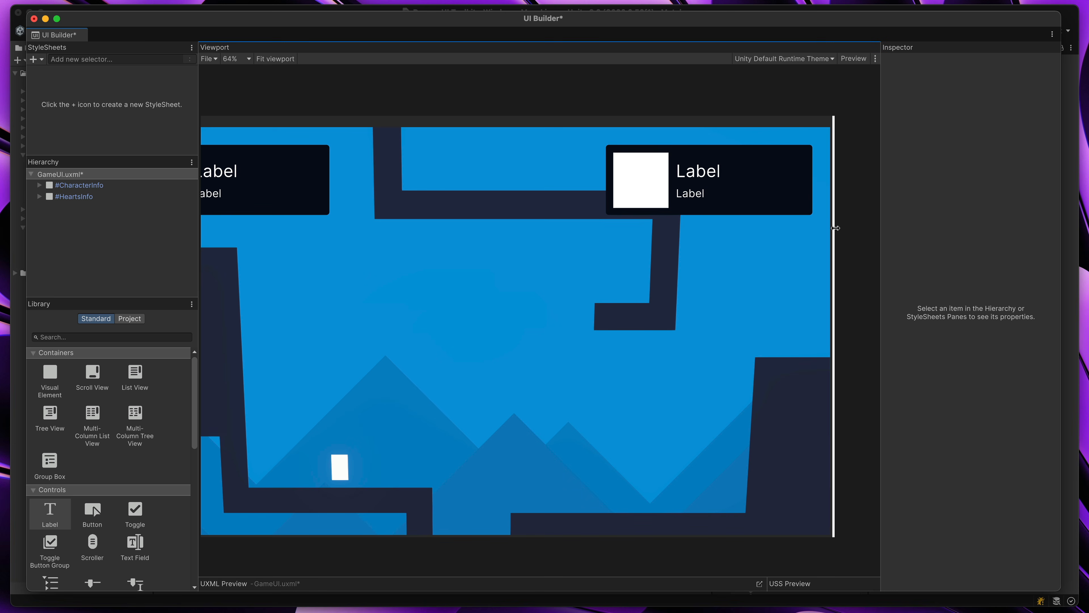
pyautogui.moveTo(834, 229); pyautogui.dragTo(808, 227)
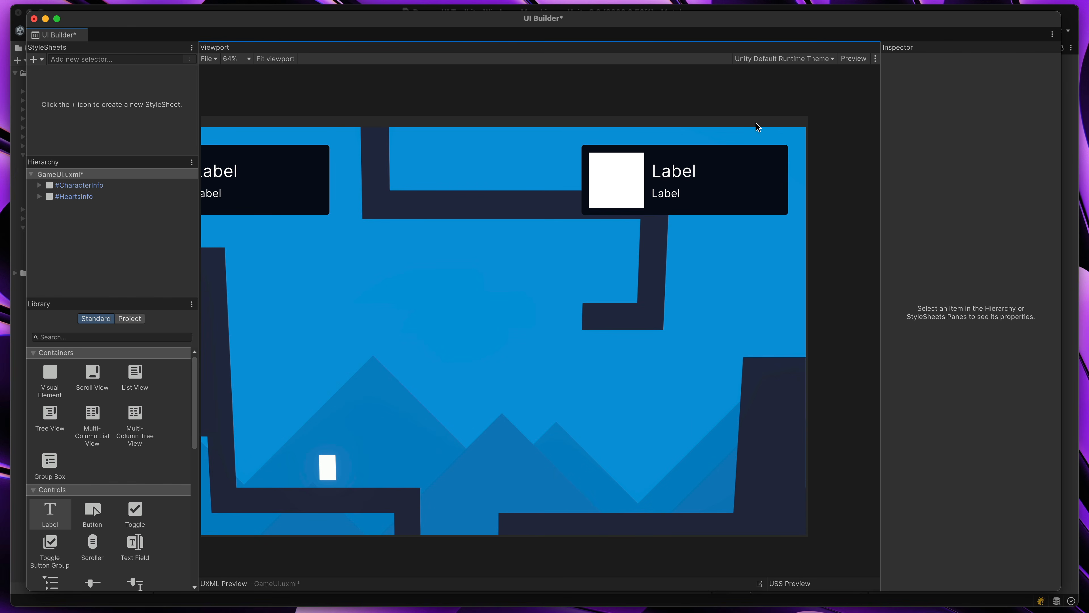
pyautogui.moveTo(808, 181); pyautogui.dragTo(845, 186)
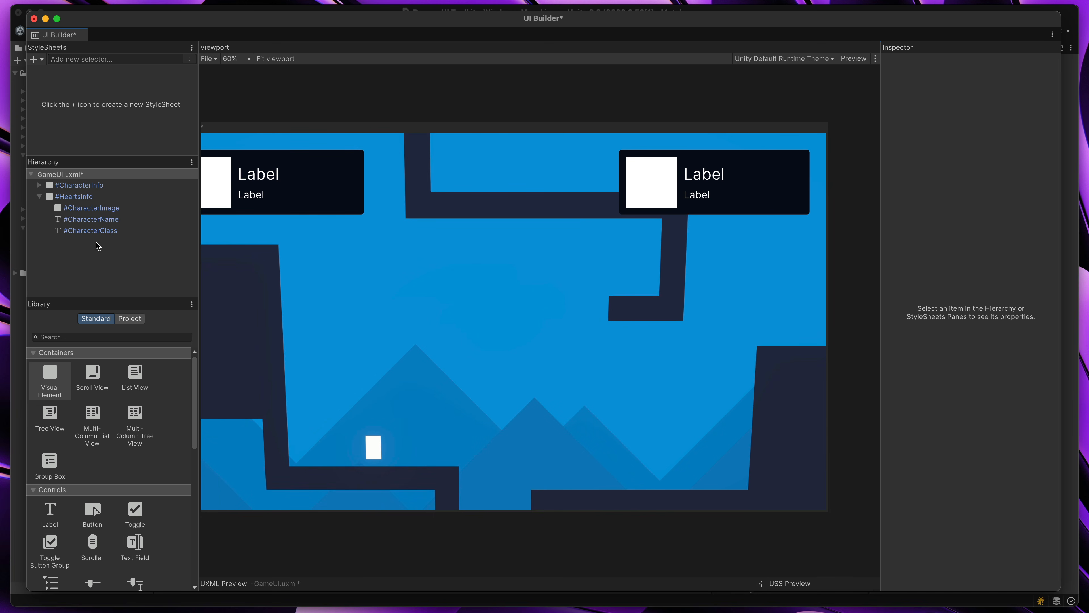
# Delete the CharacterName and CharacterClass labels from the HeartsInfo panel
pyautogui.click(85, 232)
pyautogui.keyDown('shift'); pyautogui.click(84, 219); pyautogui.keyUp('shift')
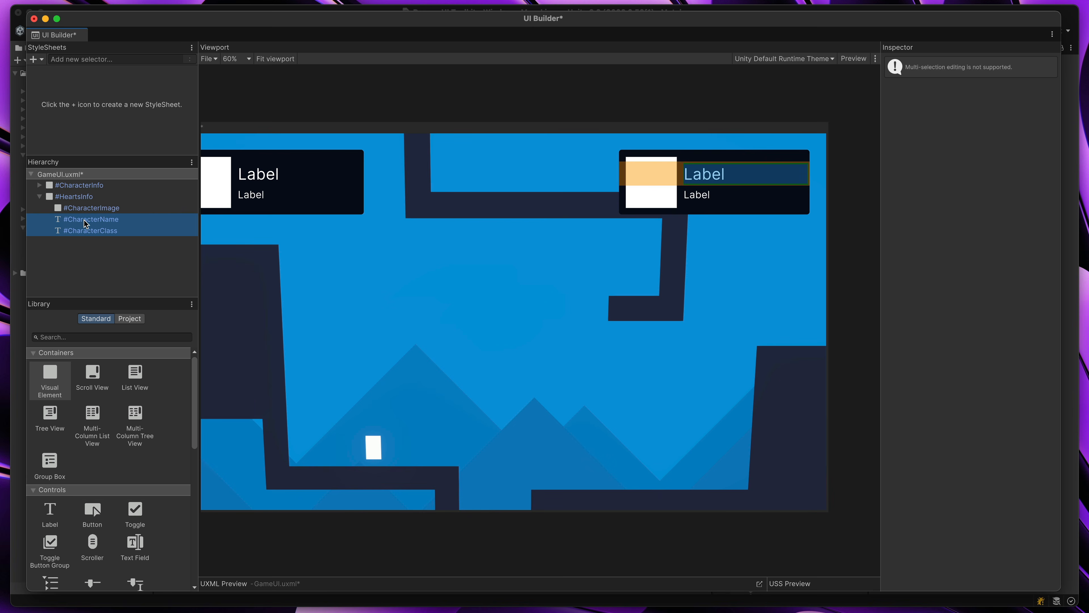
pyautogui.rightClick(83, 220)
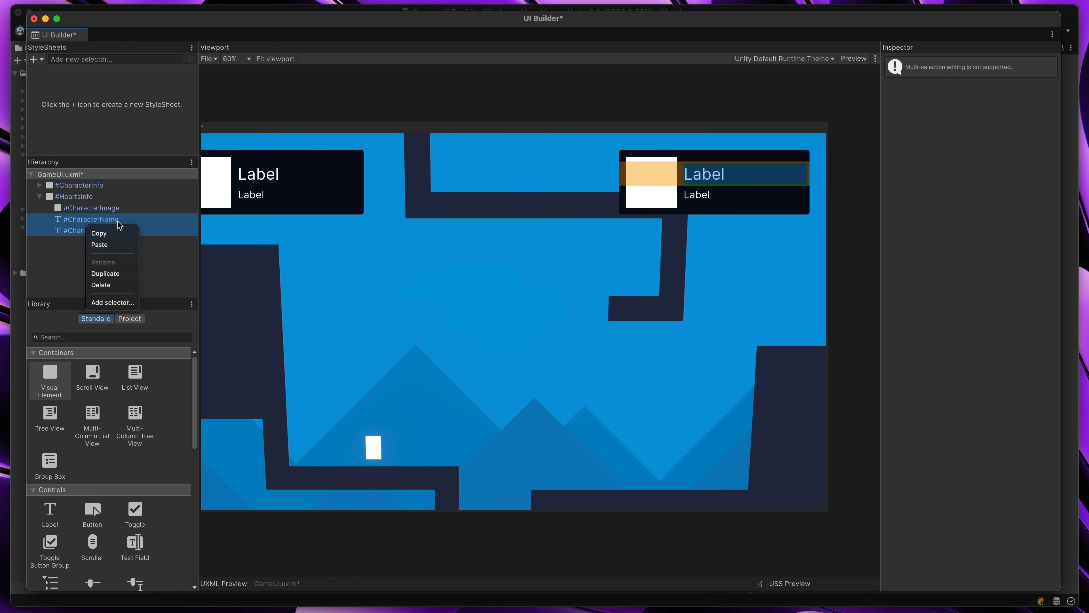
pyautogui.click(112, 286)
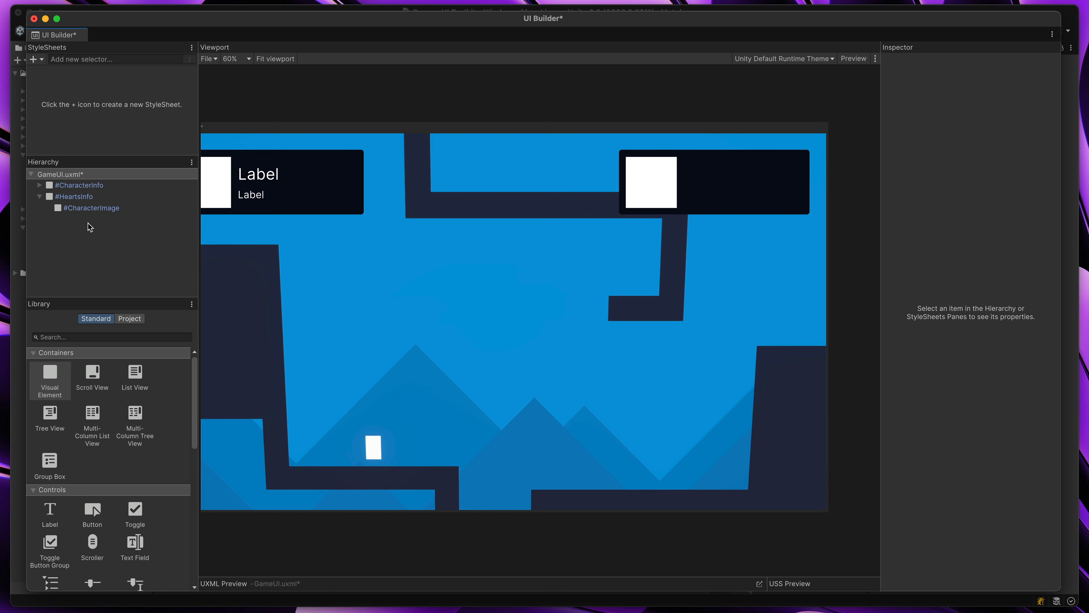
# Rename the CharacterImage element inside the HeartsInfo panel HeartImage
pyautogui.click(92, 209)
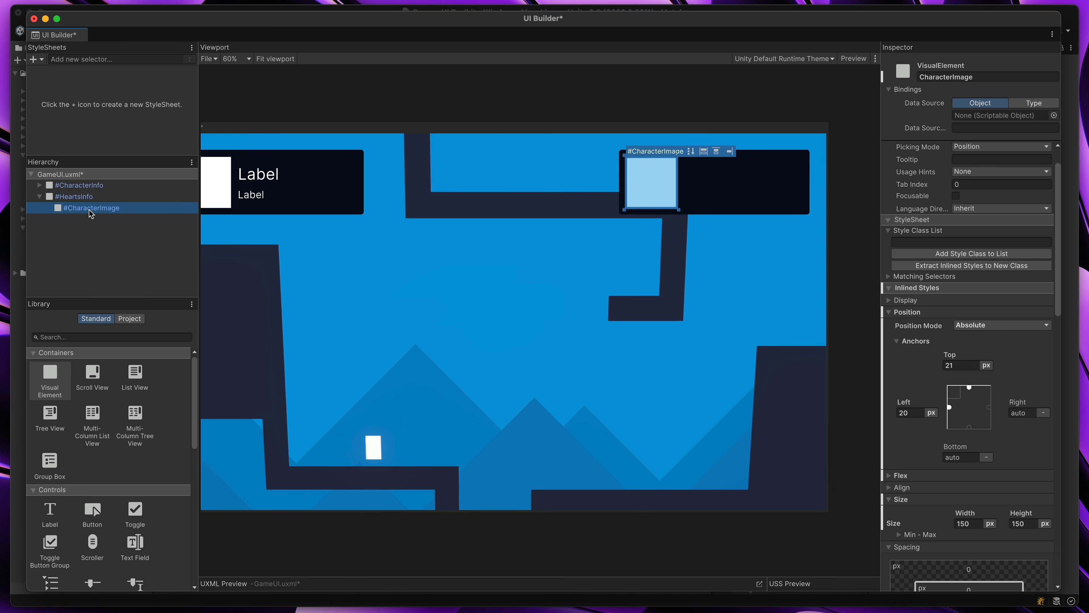
pyautogui.click(973, 77)
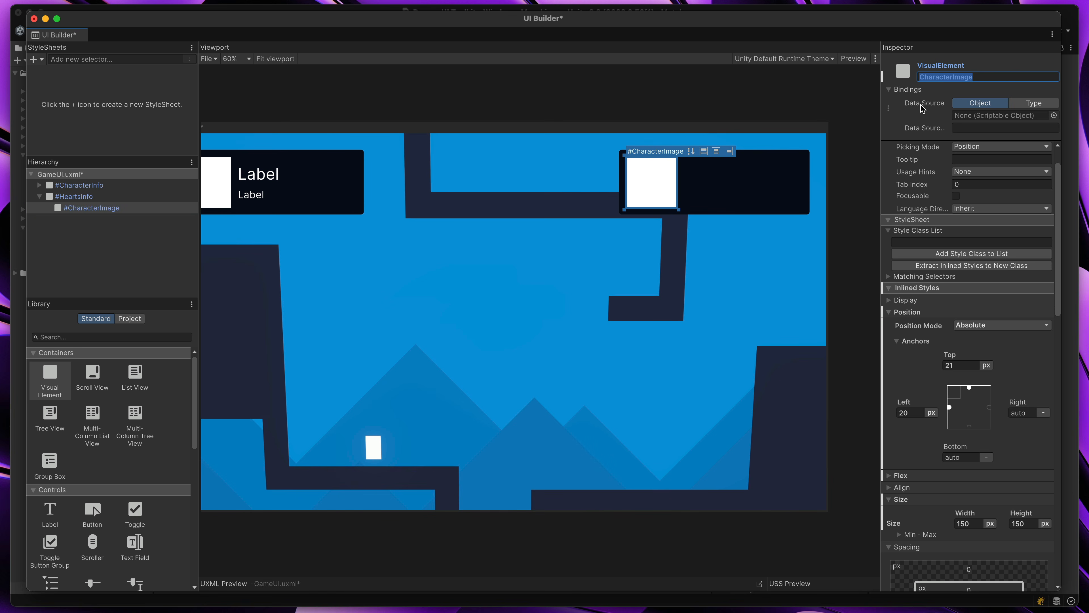
pyautogui.write('He')
pyautogui.click(650, 185)
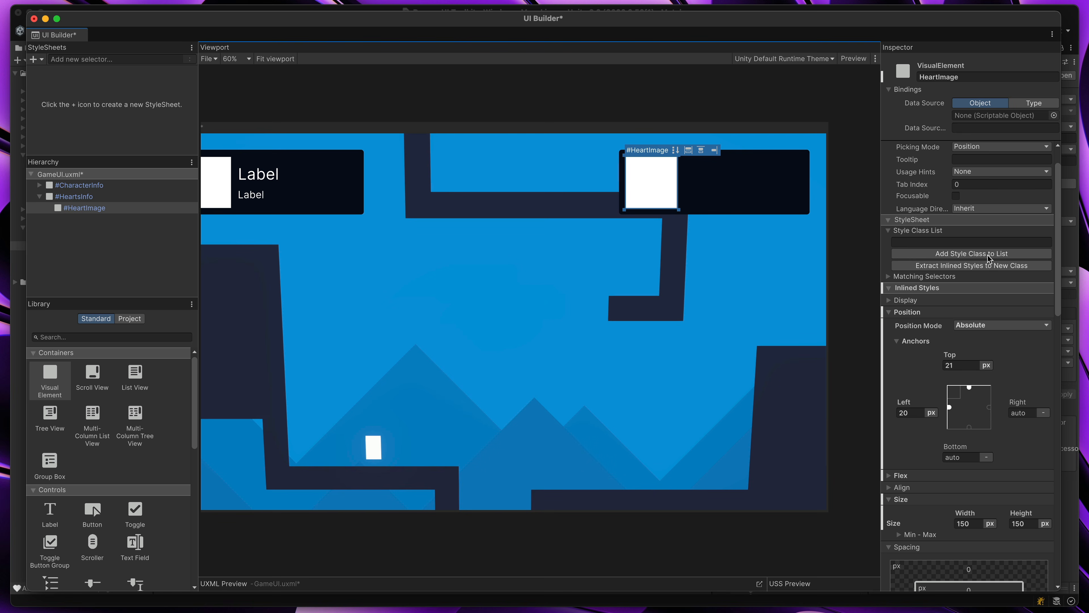
# Assign the heart texture as HeartImage's background image
pyautogui.moveTo(1059, 240); pyautogui.dragTo(1052, 467)
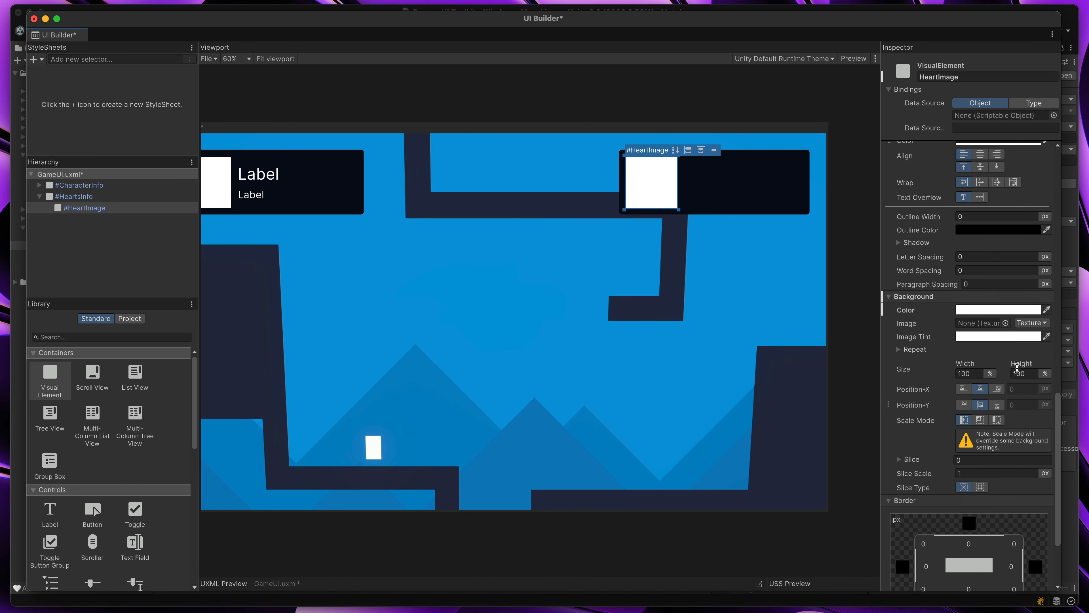
pyautogui.click(1005, 323)
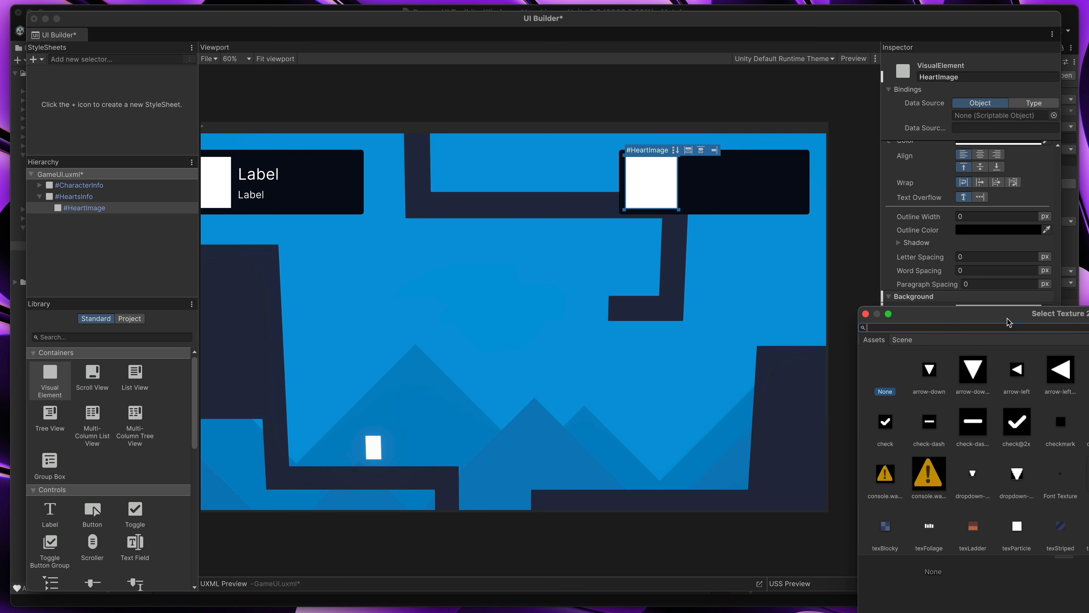
pyautogui.moveTo(1012, 317); pyautogui.dragTo(818, 207)
pyautogui.scroll(-1, 955, 310)
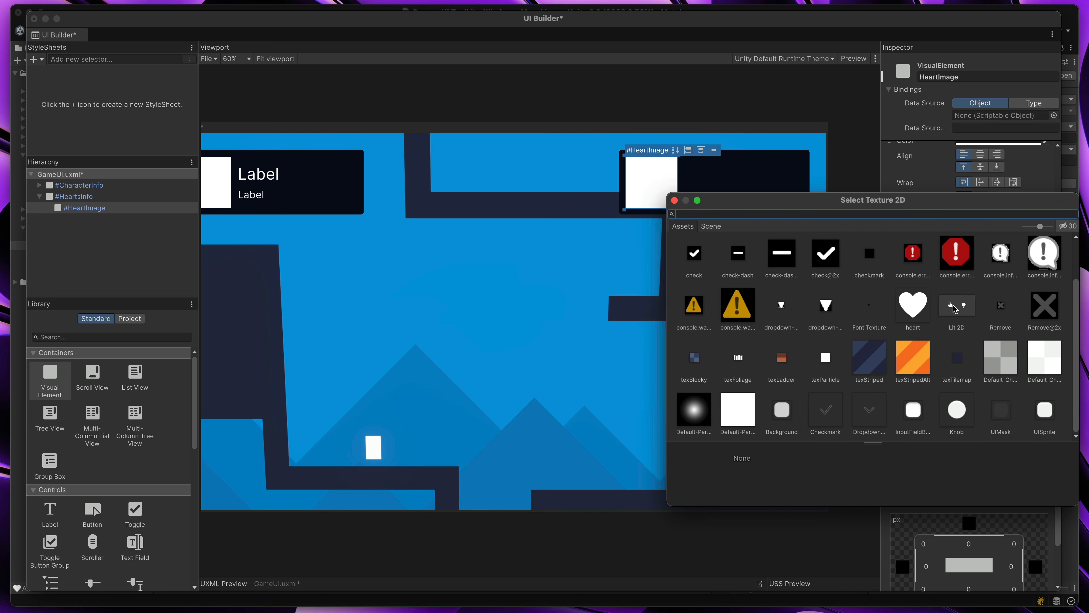
pyautogui.click(915, 306)
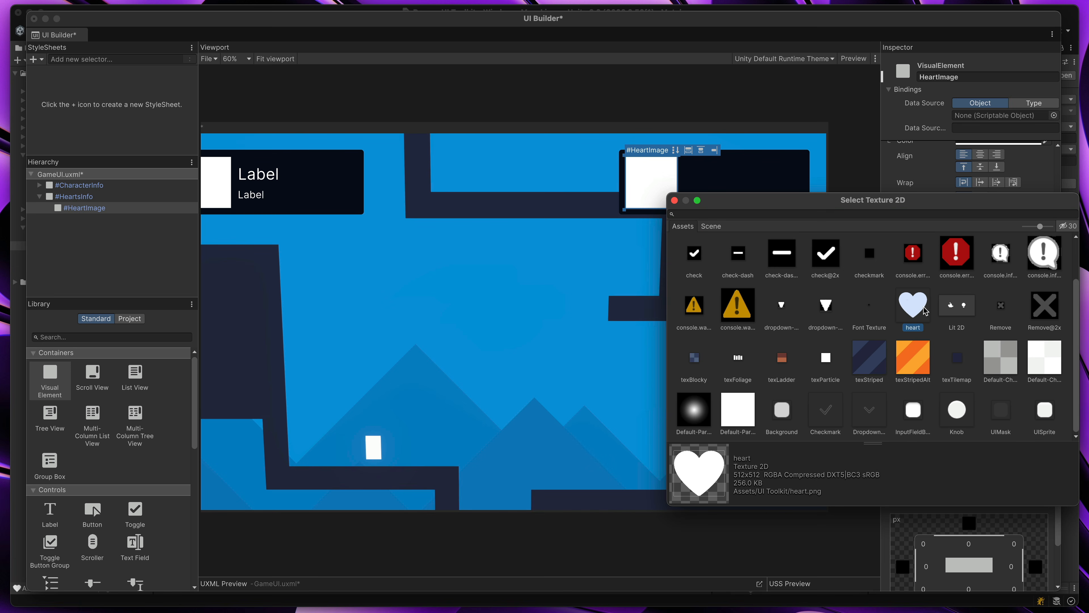
pyautogui.click(674, 200)
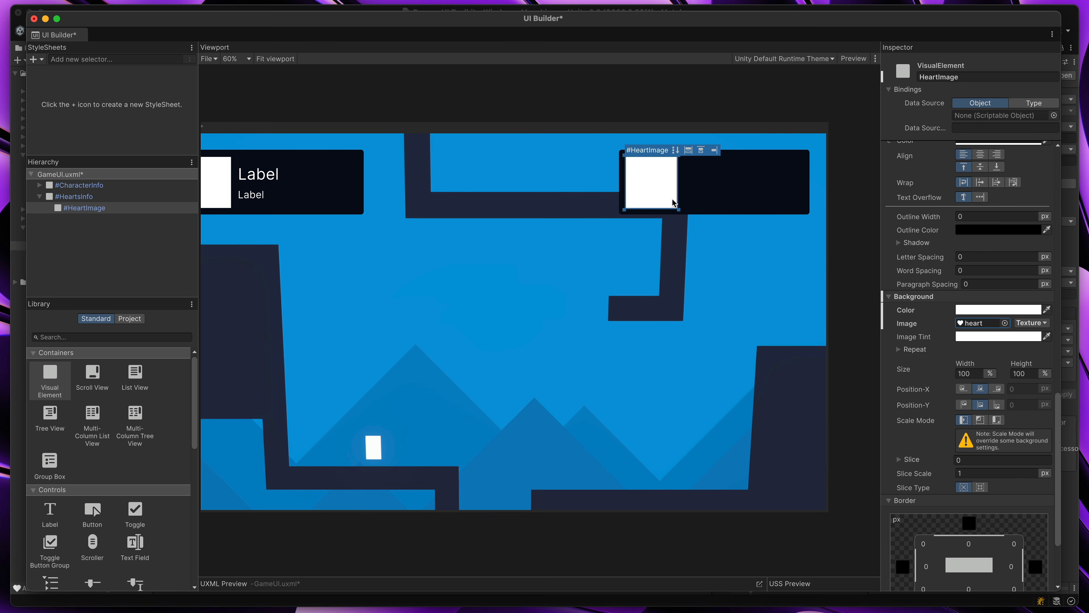
# Make HeartImage's background color fully transparent by setting its alpha to 0
pyautogui.click(980, 311)
pyautogui.moveTo(1013, 302); pyautogui.dragTo(899, 232)
pyautogui.moveTo(949, 460); pyautogui.dragTo(862, 459)
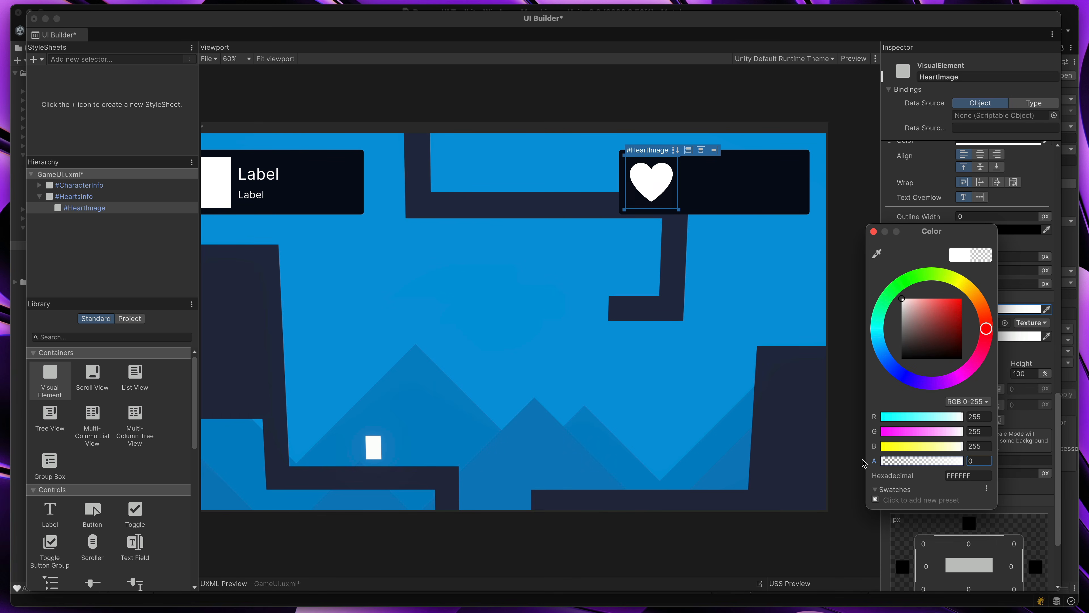
pyautogui.click(874, 232)
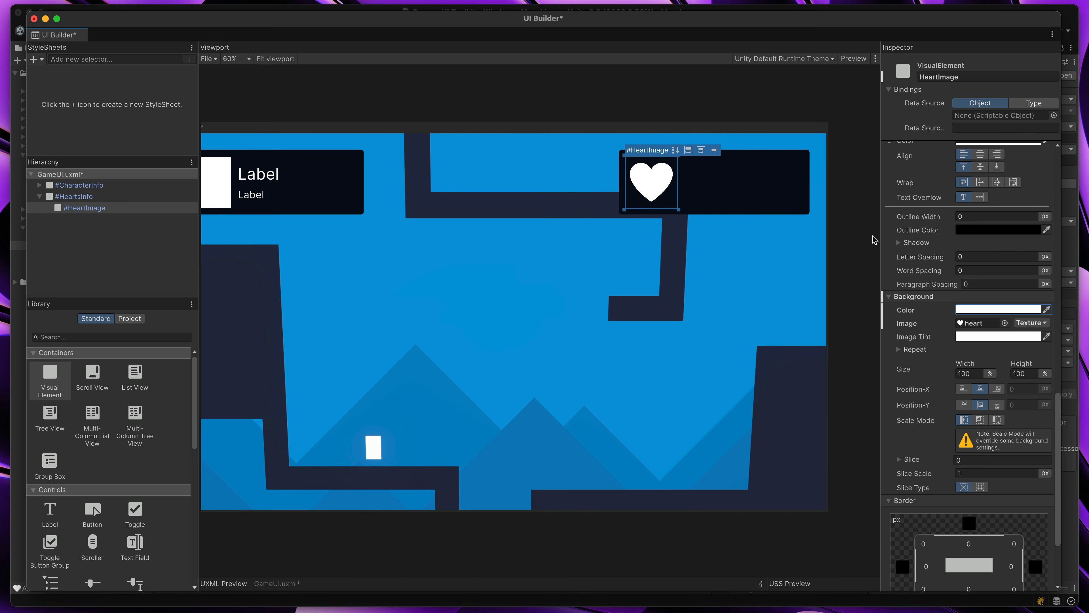
# Tint HeartImage's background image red, hex E32E2E
pyautogui.click(986, 337)
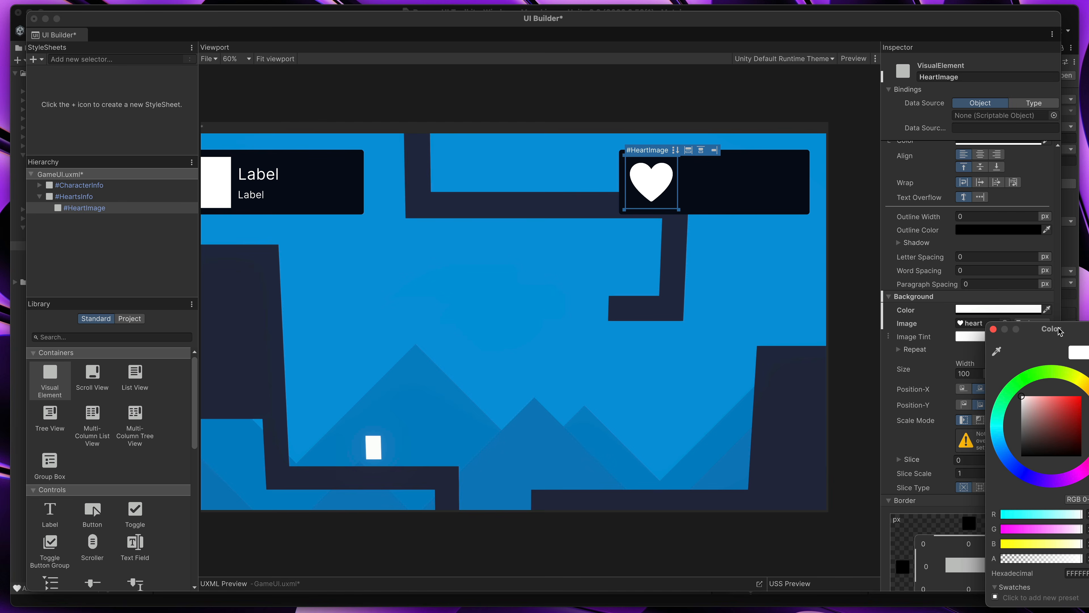
pyautogui.moveTo(1058, 325); pyautogui.dragTo(914, 249)
pyautogui.moveTo(906, 327)
pyautogui.mouseDown()
pyautogui.moveTo(949, 297)
pyautogui.moveTo(926, 322)
pyautogui.mouseUp()
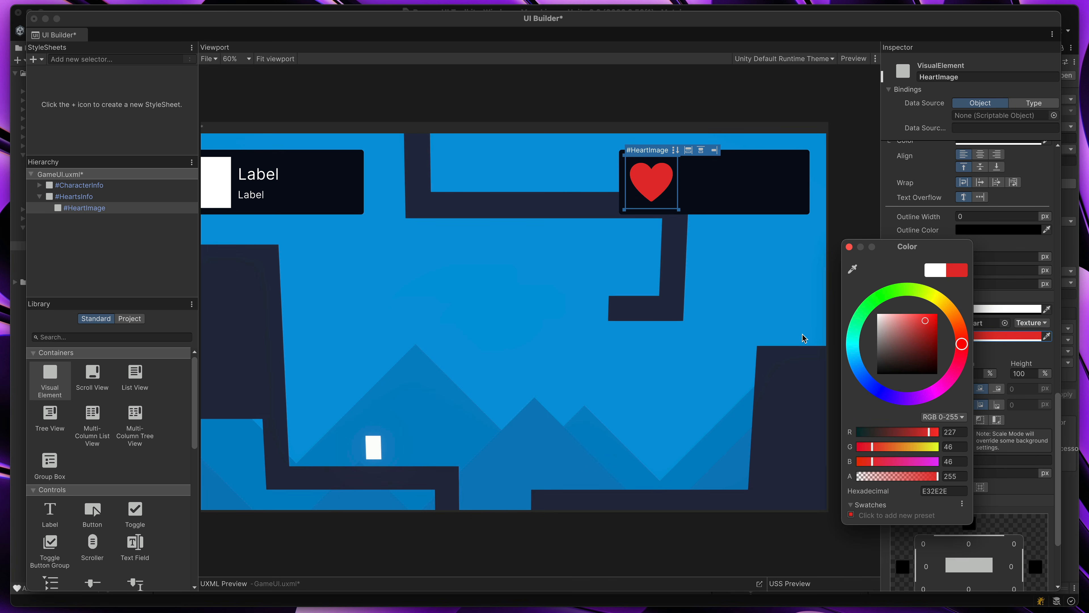
pyautogui.click(849, 247)
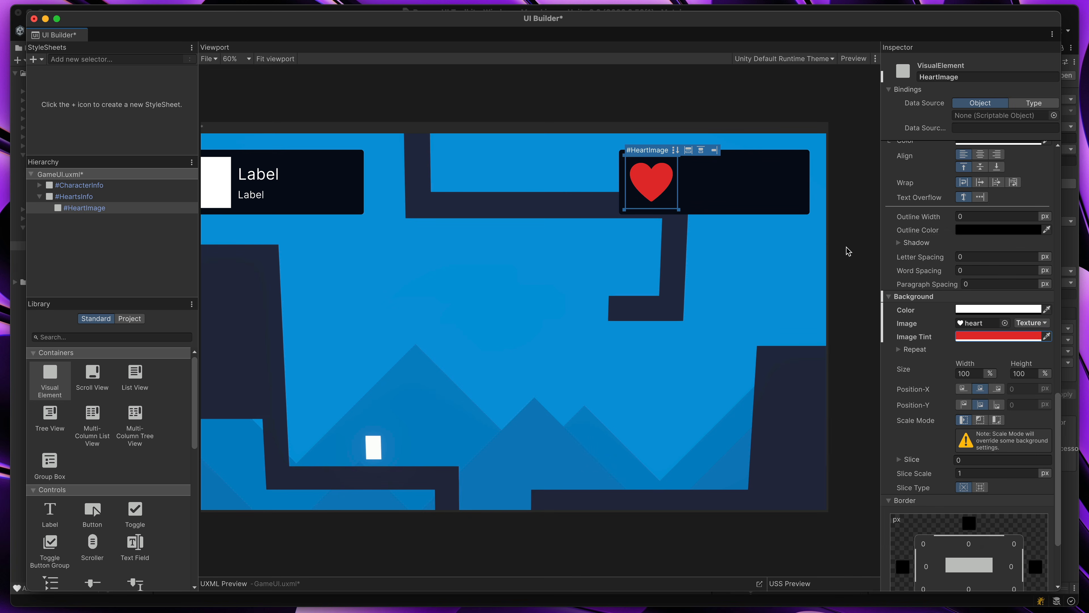
# Duplicate HeartImage twice and spread the copies freehand across the HeartsInfo panel, the last one at about left 249 px, top -2 px
pyautogui.click(175, 211)
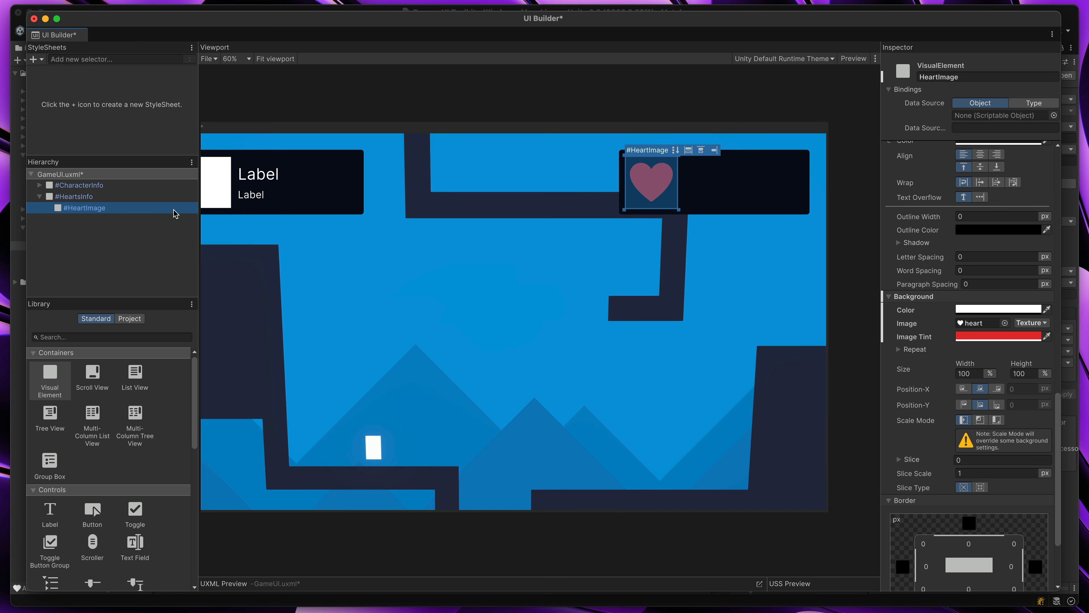
pyautogui.press('super+d')
pyautogui.press('super+d')
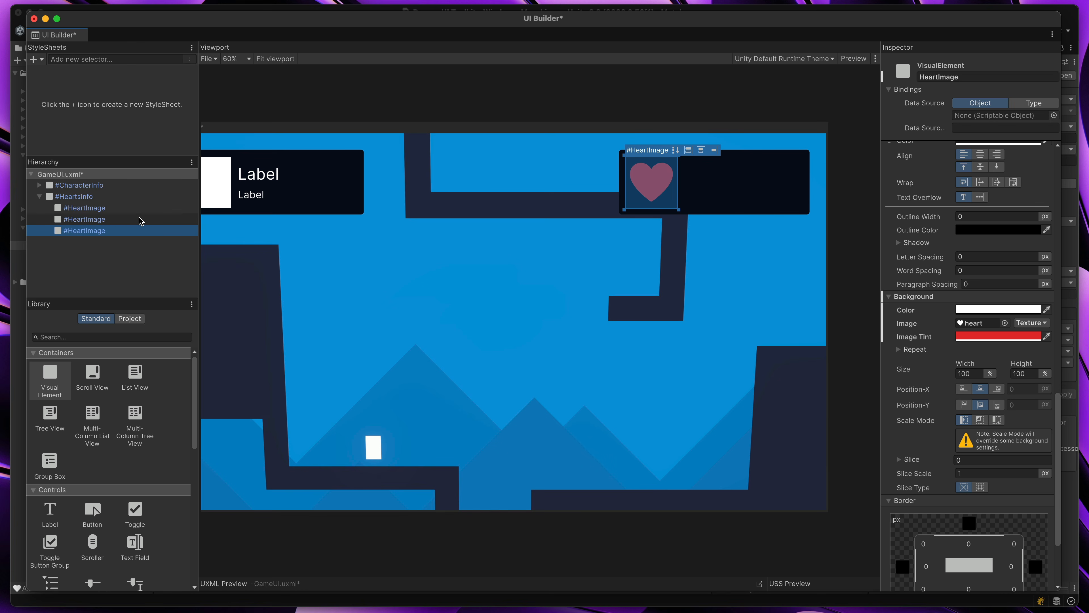
pyautogui.click(95, 209)
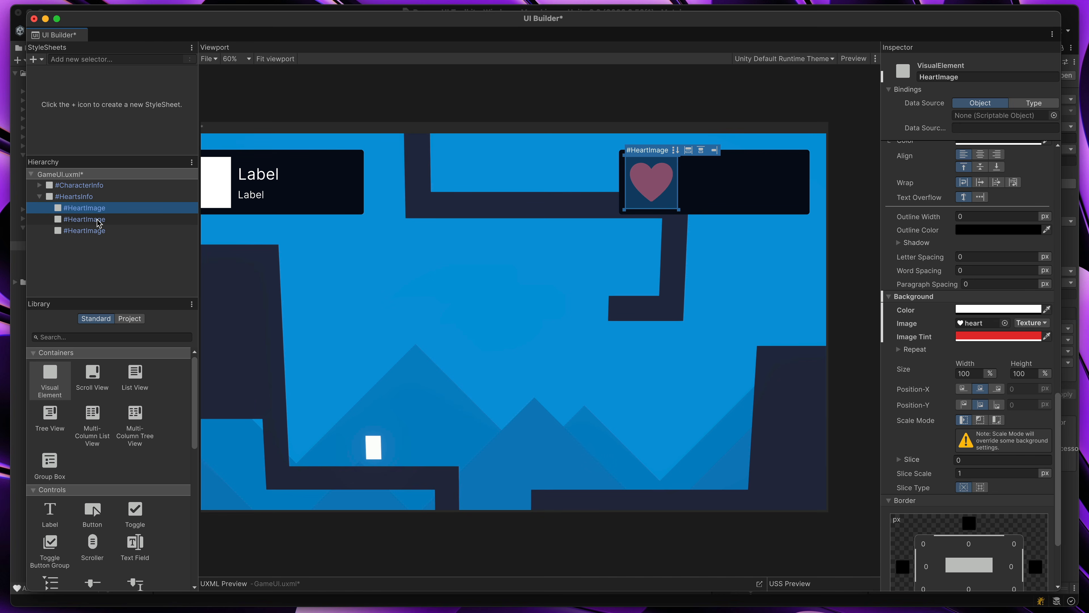
pyautogui.click(99, 220)
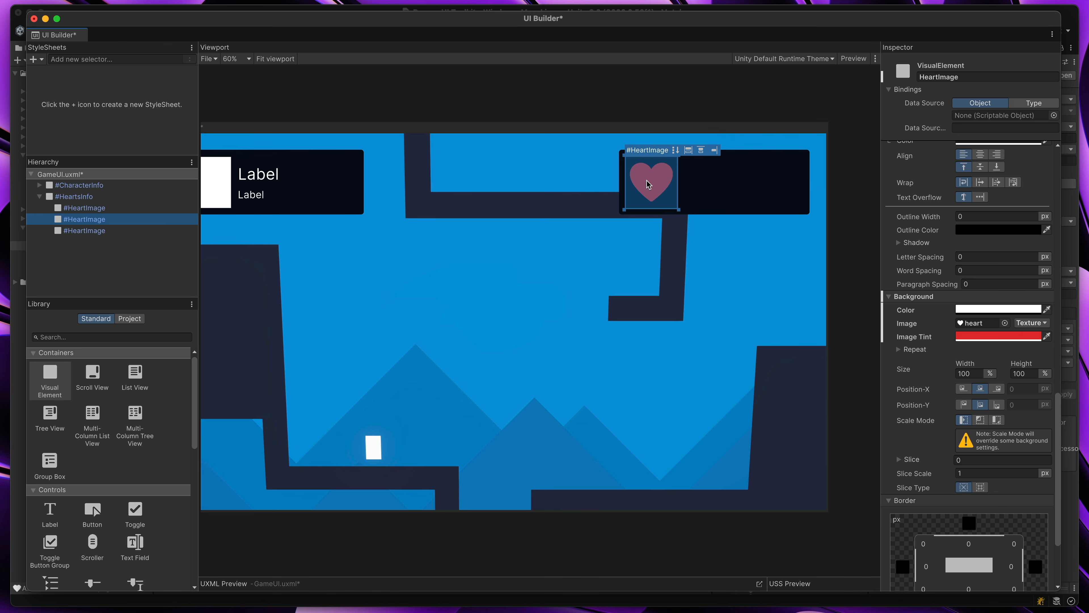
pyautogui.click(691, 192)
pyautogui.moveTo(690, 190); pyautogui.dragTo(734, 184)
pyautogui.click(111, 231)
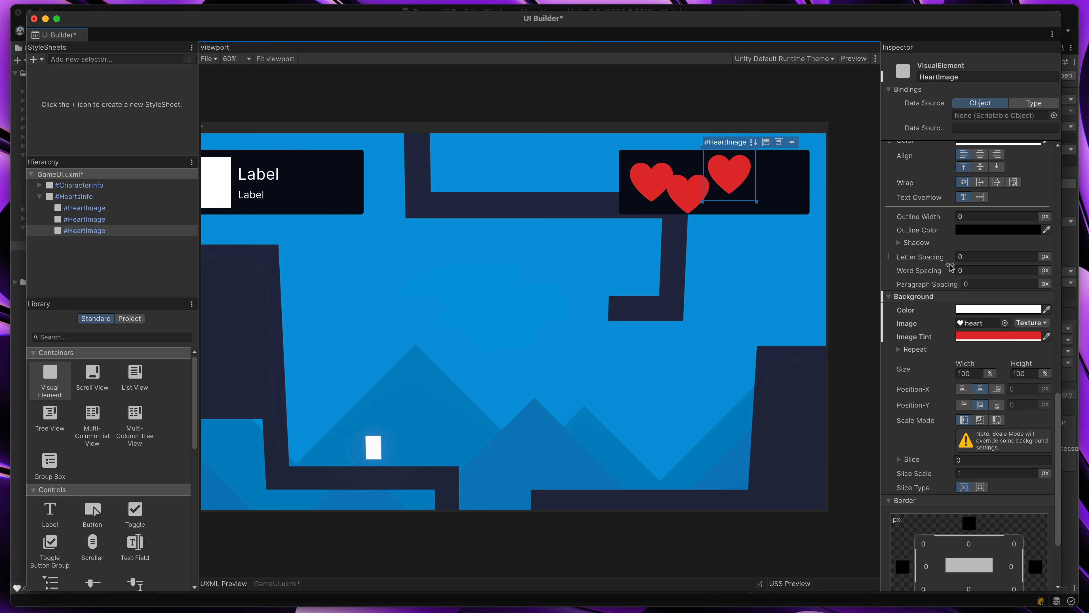
pyautogui.scroll(8, 951, 262)
pyautogui.scroll(10, 951, 263)
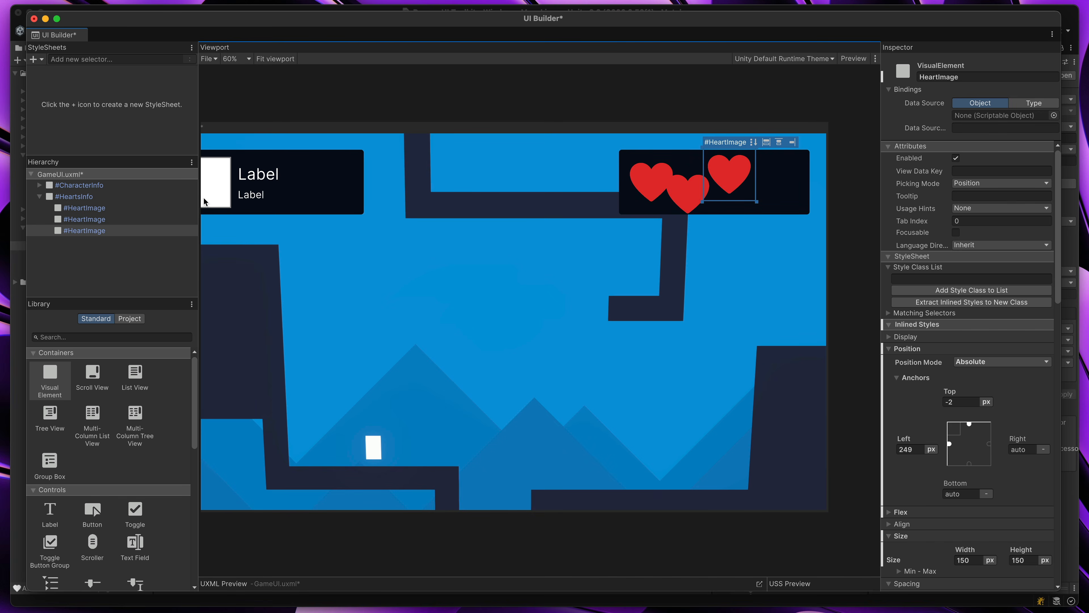
# Delete the two duplicated HeartImage elements, keeping only the first heart
pyautogui.keyDown('shift'); pyautogui.click(73, 220); pyautogui.keyUp('shift')
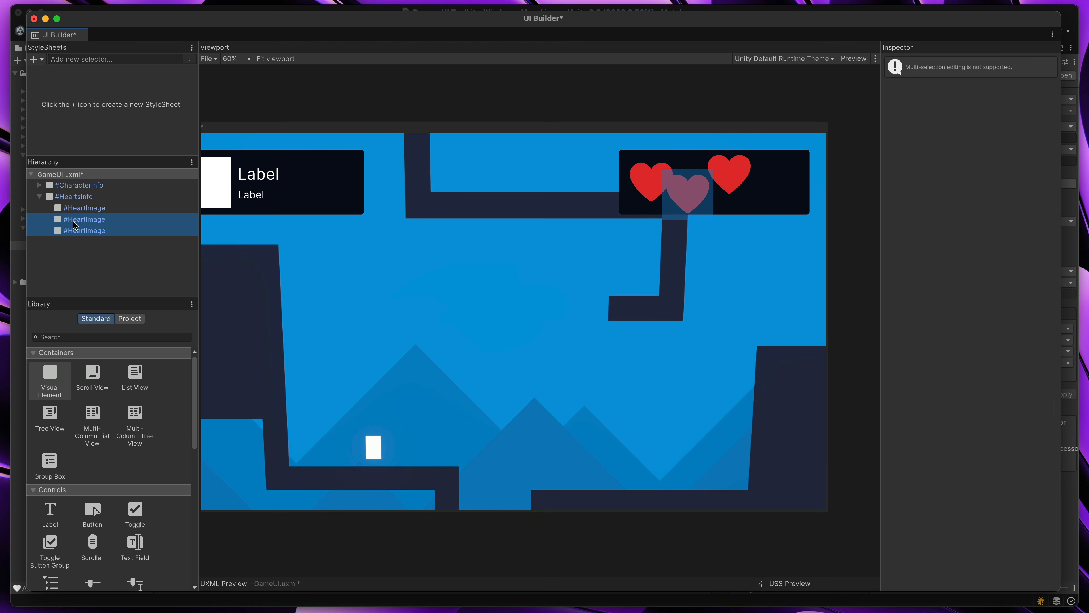
pyautogui.press('Delete')
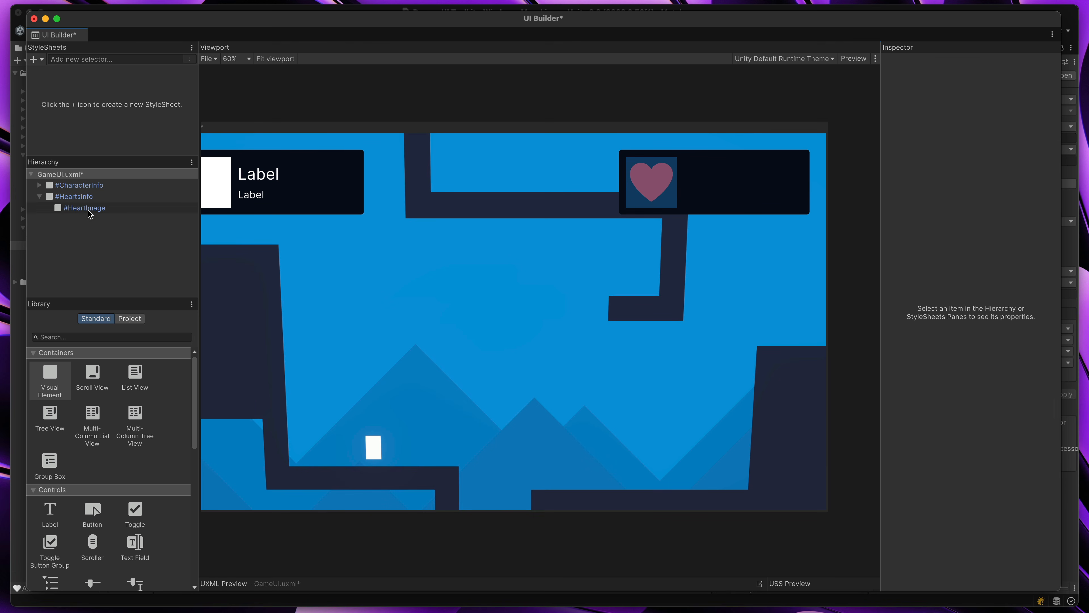
# Set HeartImage's position mode to Relative and unset its top and left offsets
pyautogui.click(87, 209)
pyautogui.click(986, 362)
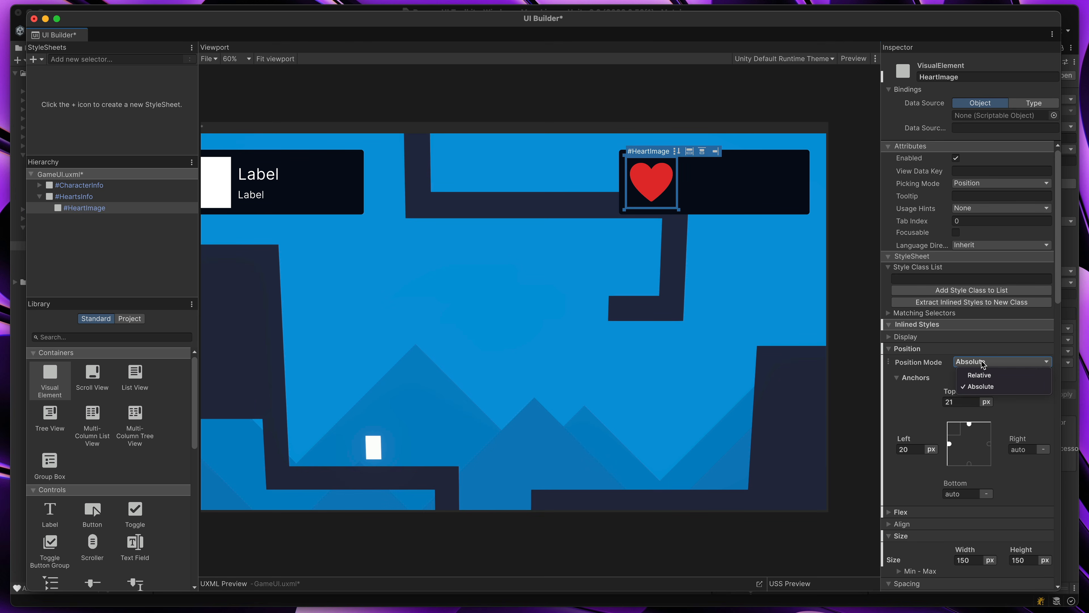
pyautogui.click(981, 375)
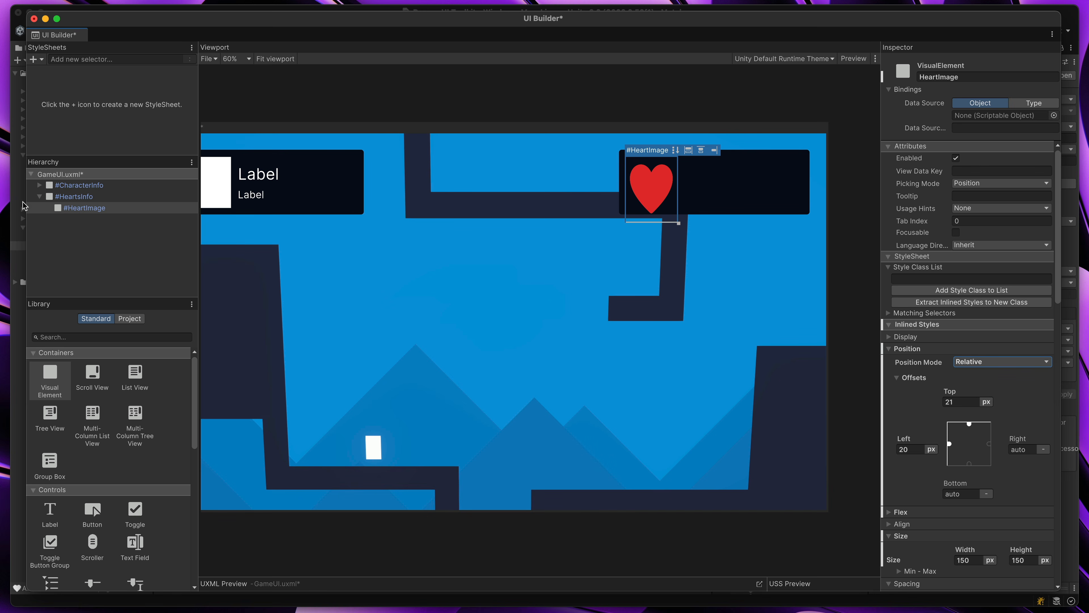
pyautogui.rightClick(938, 393)
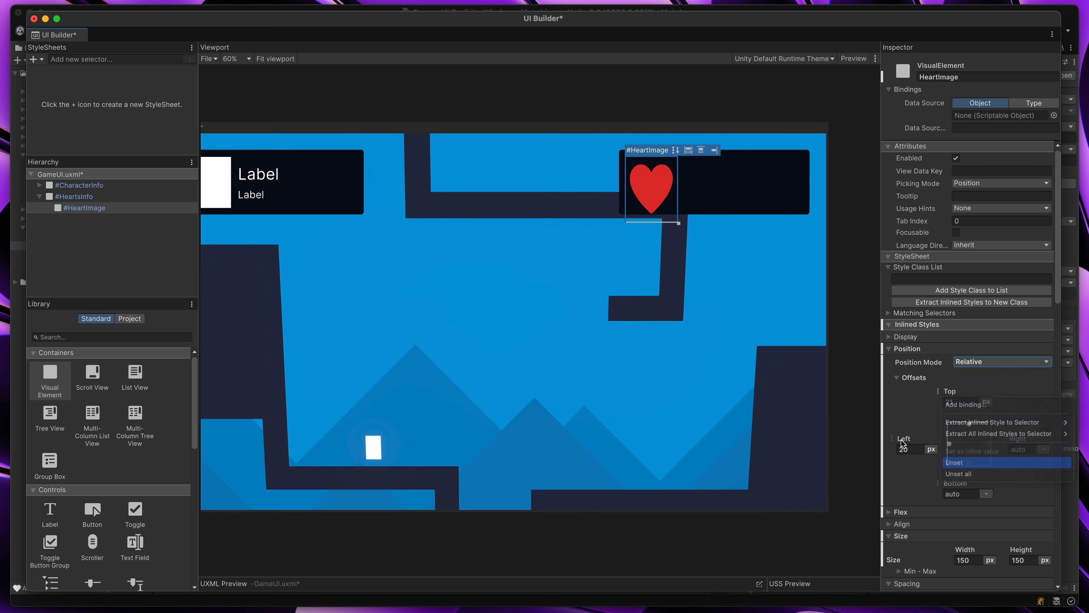
pyautogui.click(959, 462)
pyautogui.rightClick(892, 438)
pyautogui.click(930, 509)
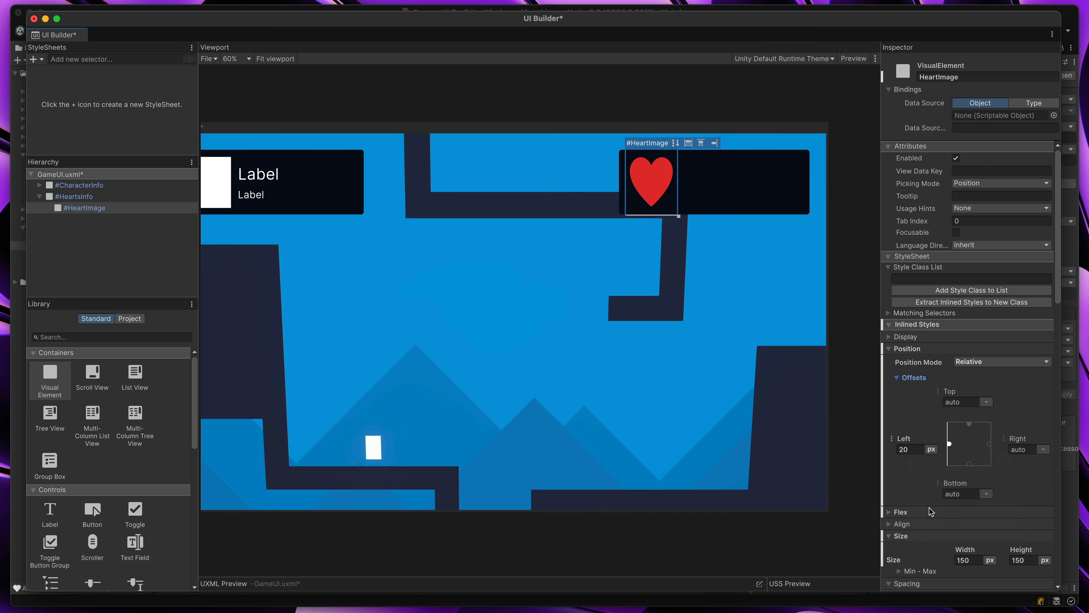
# Set HeartImage's background scale mode to scale-to-fit, so its background size uses contain
pyautogui.scroll(-3, 930, 485)
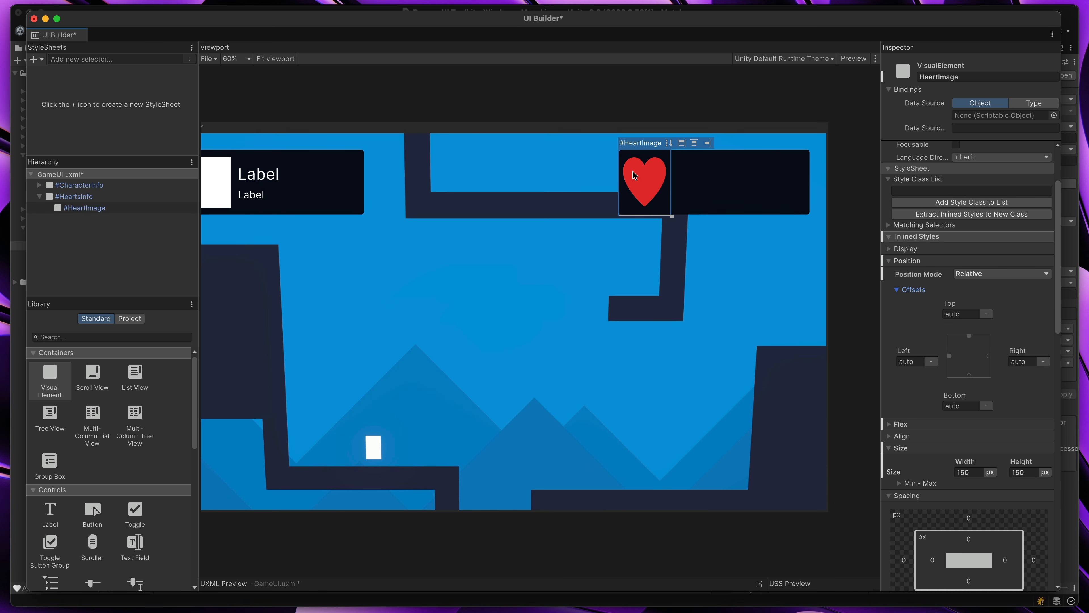
pyautogui.moveTo(1060, 295); pyautogui.dragTo(1064, 505)
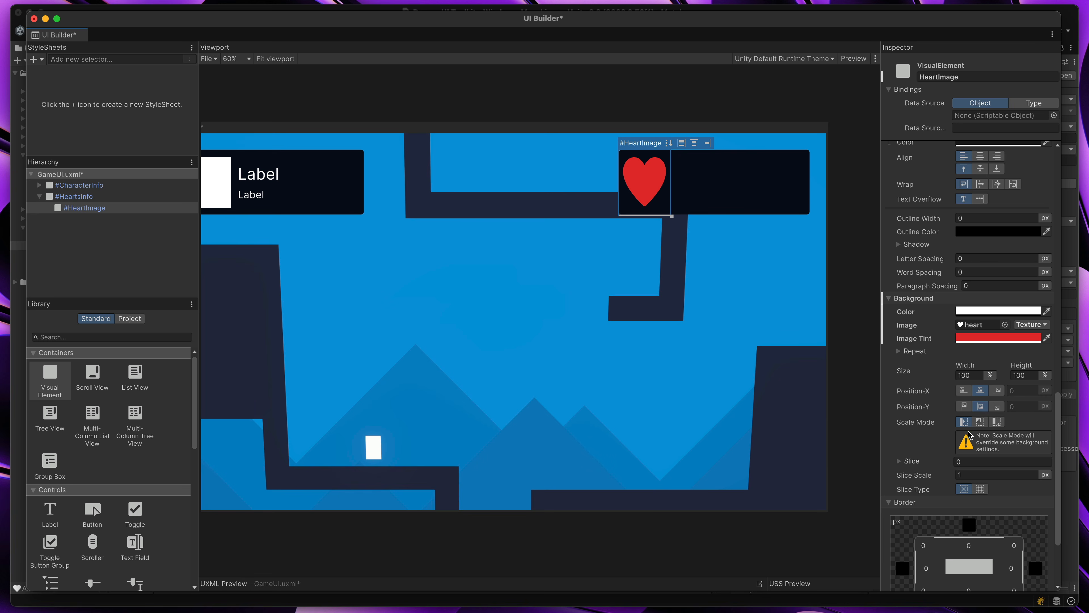
pyautogui.click(981, 422)
pyautogui.click(996, 423)
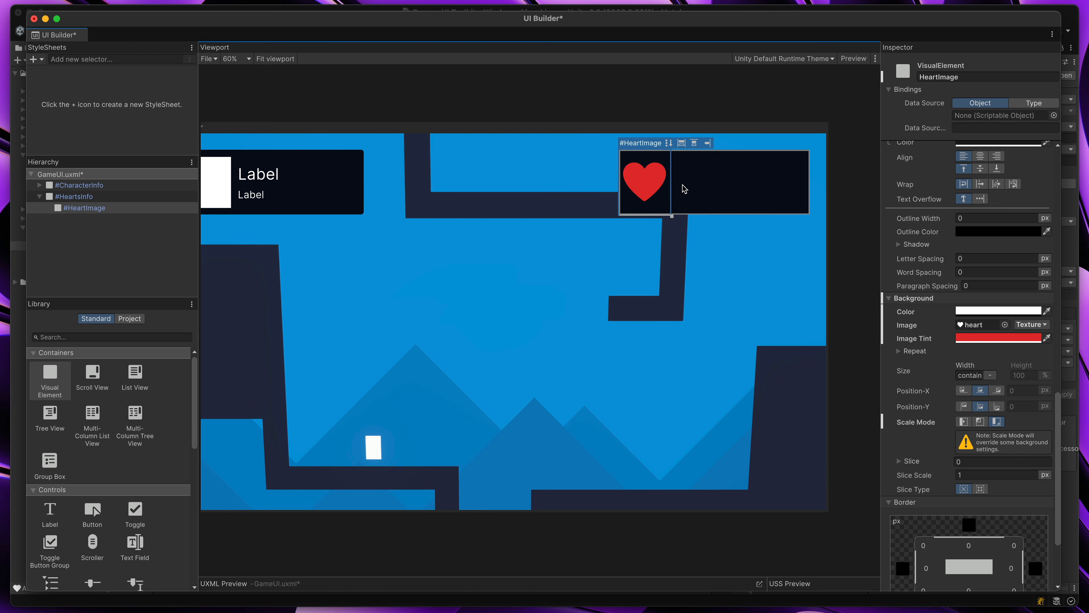
# Duplicate the relatively positioned HeartImage twice within the HeartsInfo panel and clear the selection
pyautogui.click(124, 208)
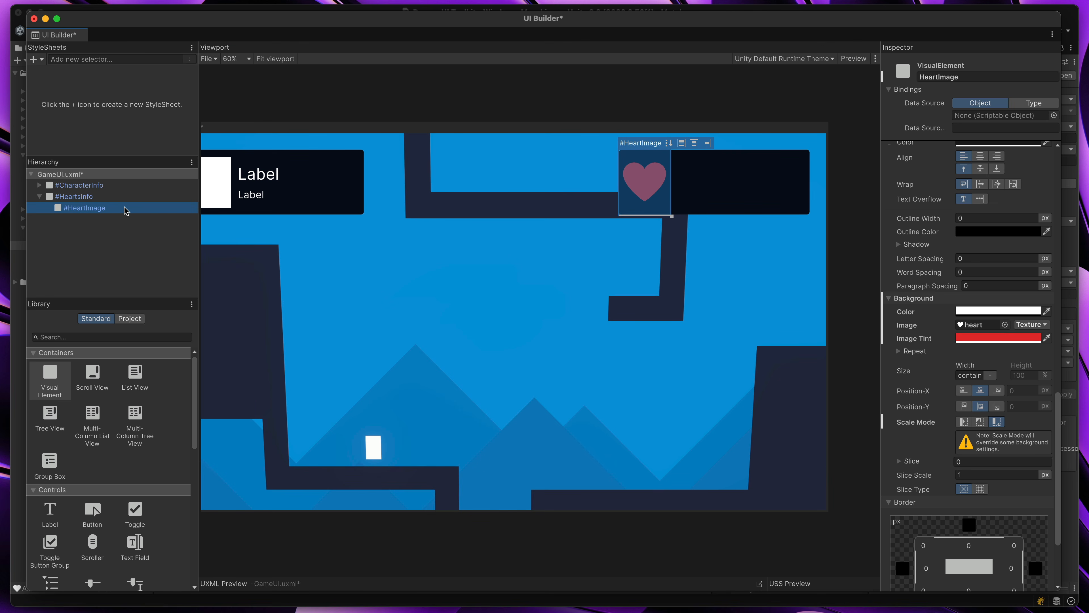
pyautogui.press('super+d')
pyautogui.press('super+d')
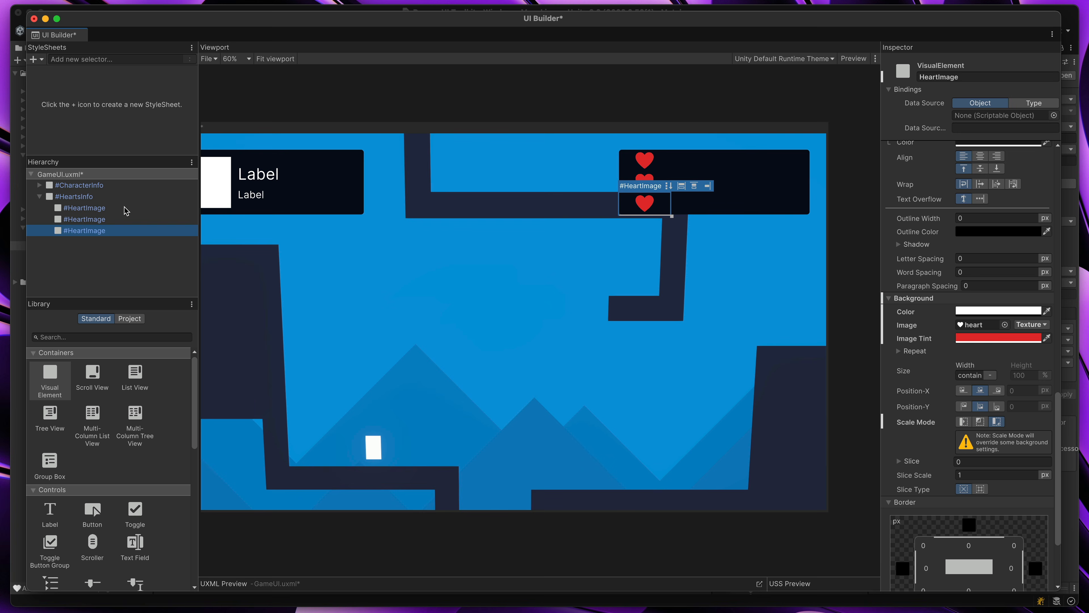
pyautogui.click(734, 243)
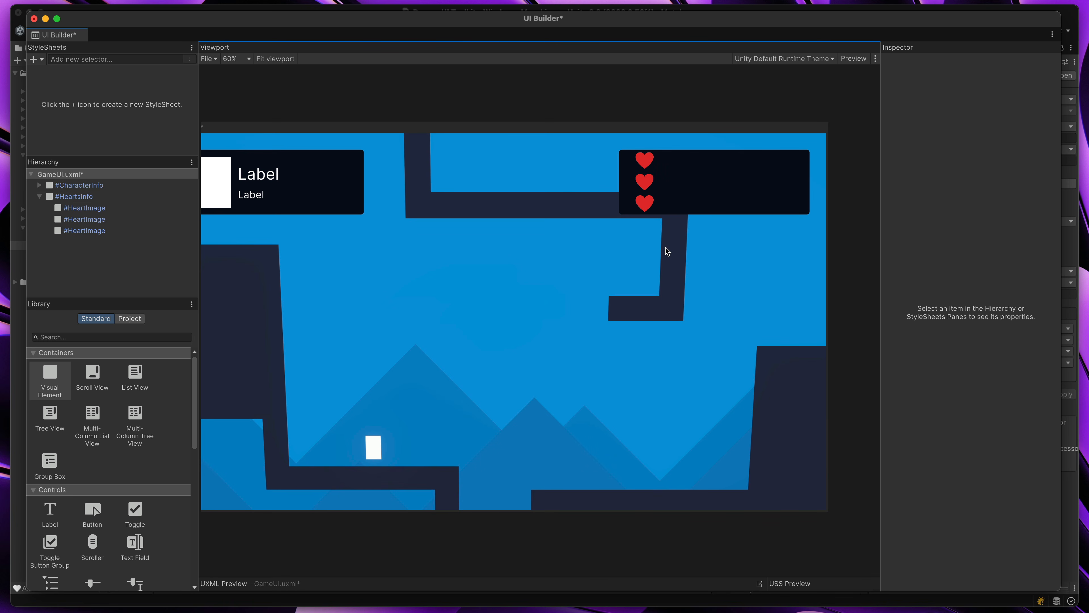
# Set the HeartsInfo panel's flex direction to row and center-align its items so the three hearts sit side by side
pyautogui.click(712, 194)
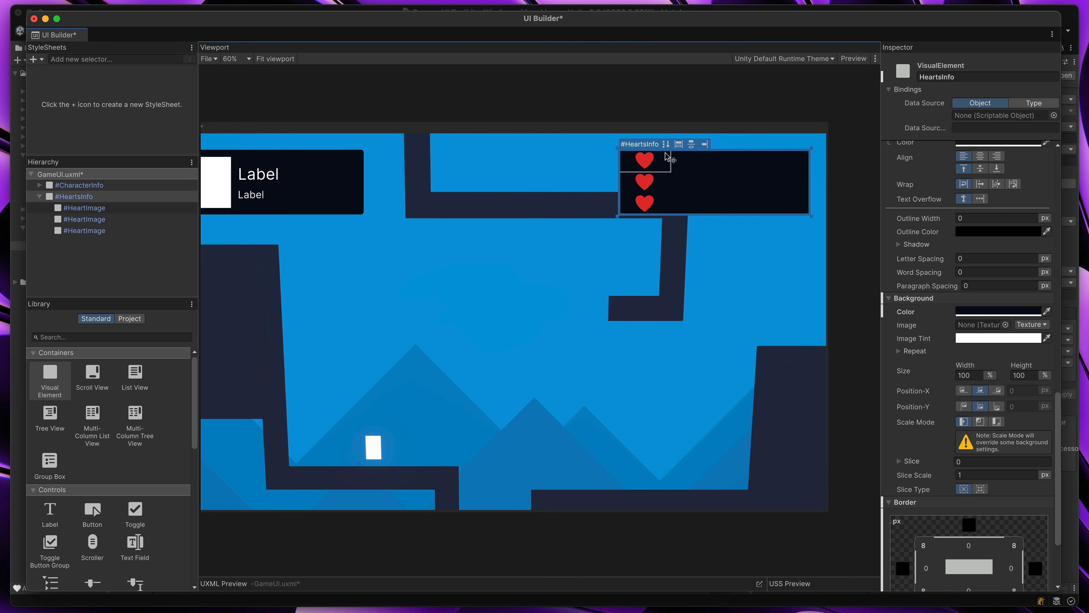
pyautogui.click(667, 141)
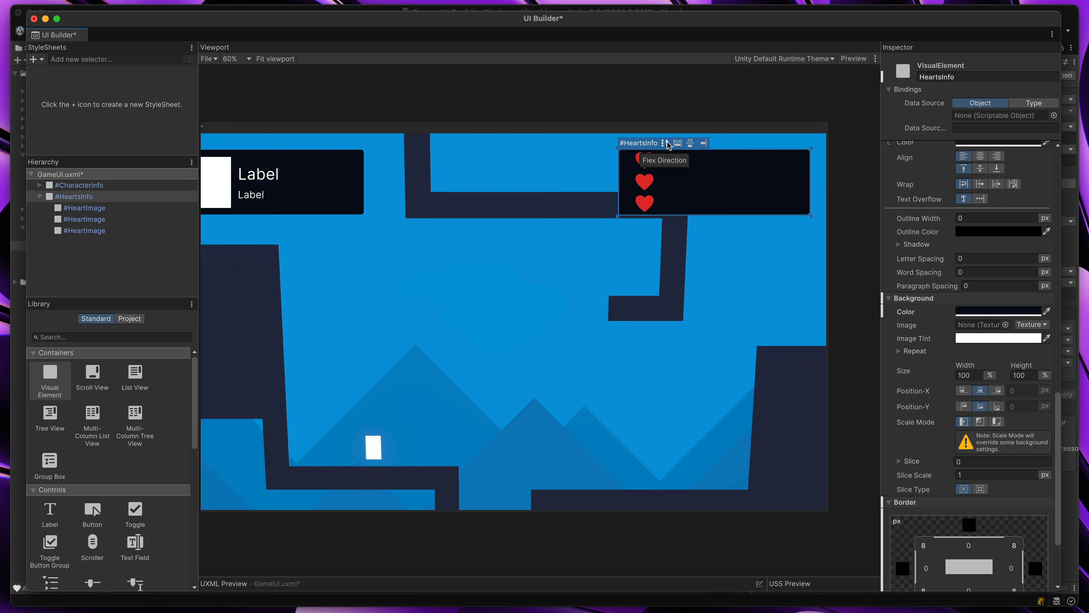
pyautogui.click(666, 143)
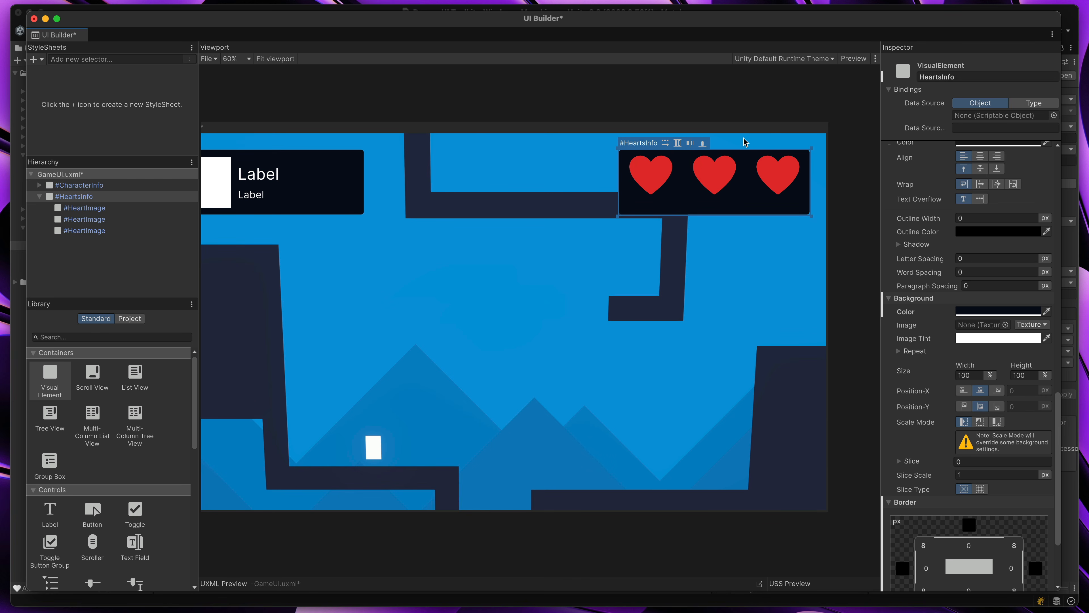
pyautogui.click(677, 144)
pyautogui.click(677, 143)
pyautogui.click(677, 144)
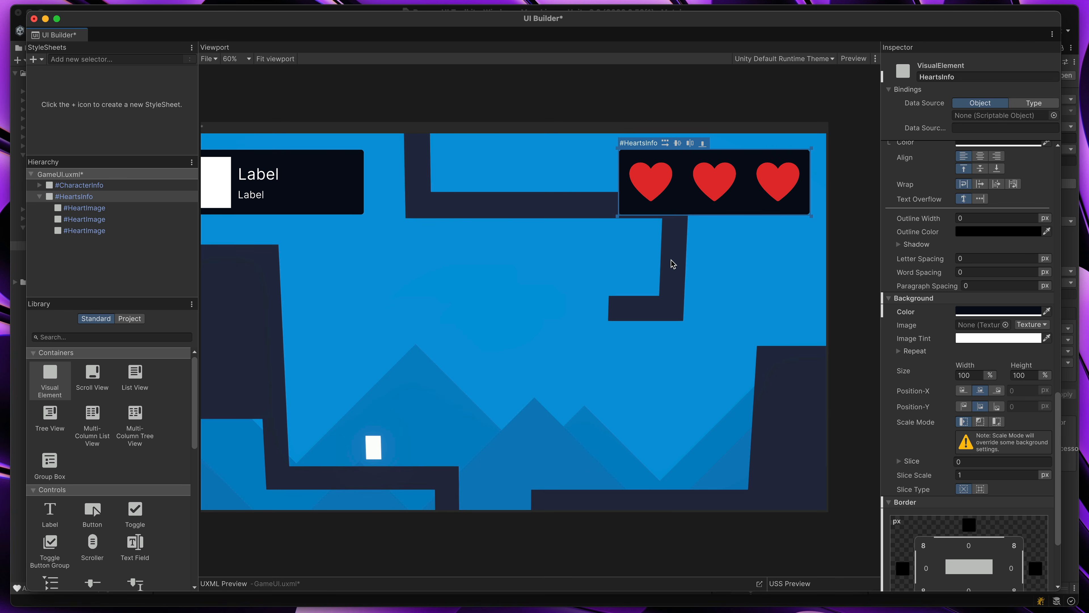
# Shrink the HeartsInfo panel around the three hearts to about 442 × 142 px
pyautogui.moveTo(618, 215); pyautogui.dragTo(658, 199)
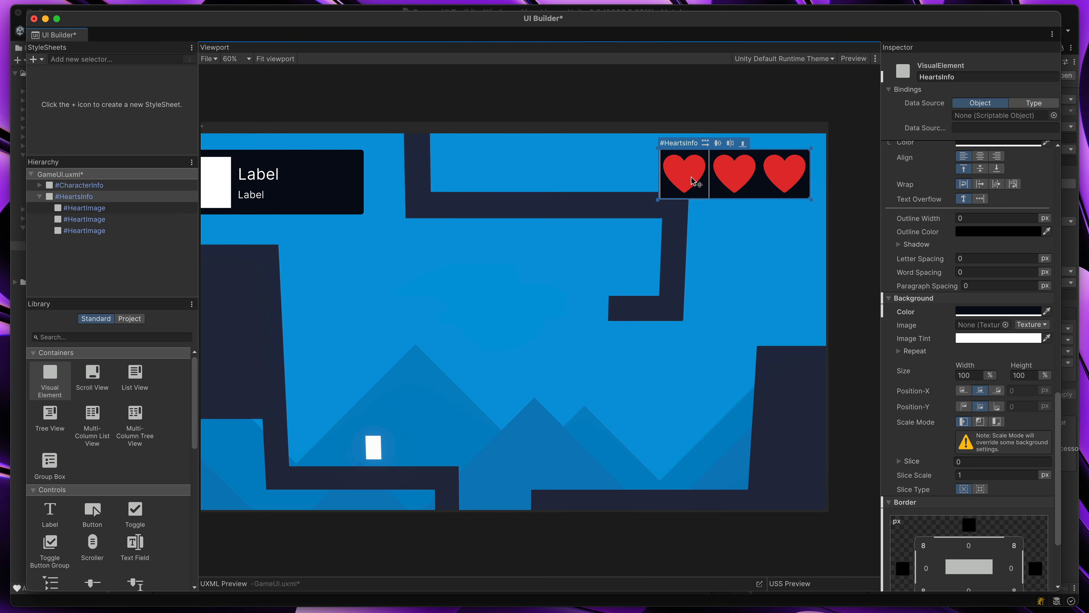
pyautogui.moveTo(720, 232); pyautogui.dragTo(707, 245, button='middle')
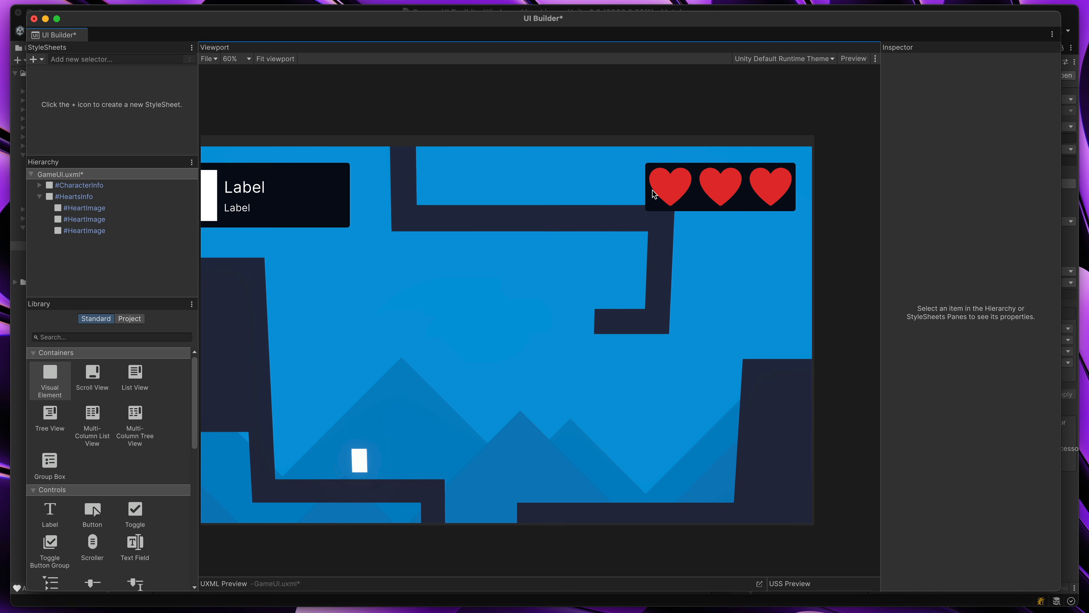
pyautogui.click(676, 188)
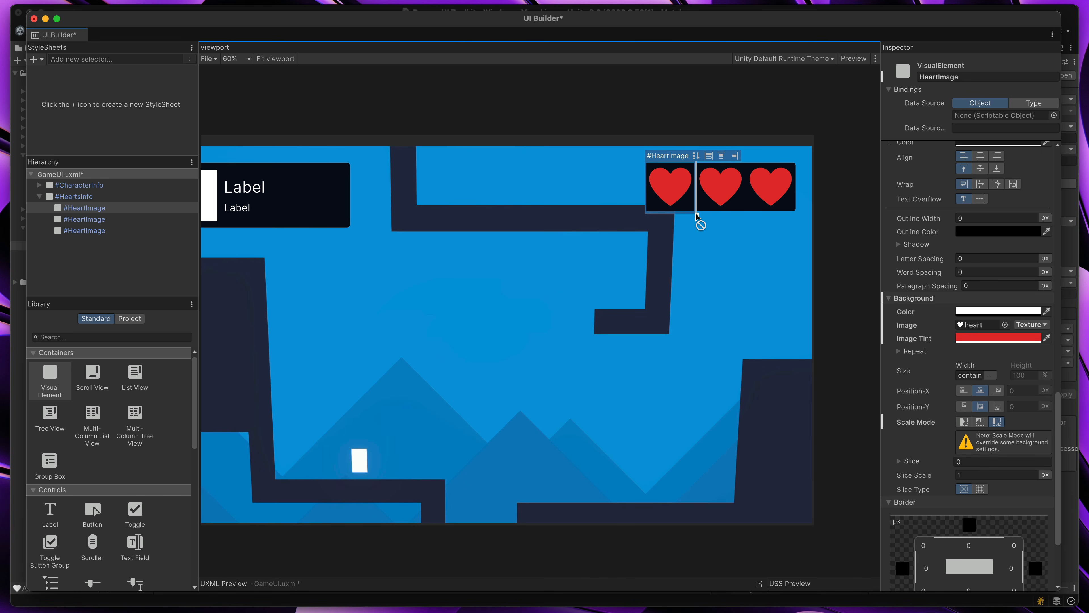
pyautogui.scroll(-3, 937, 345)
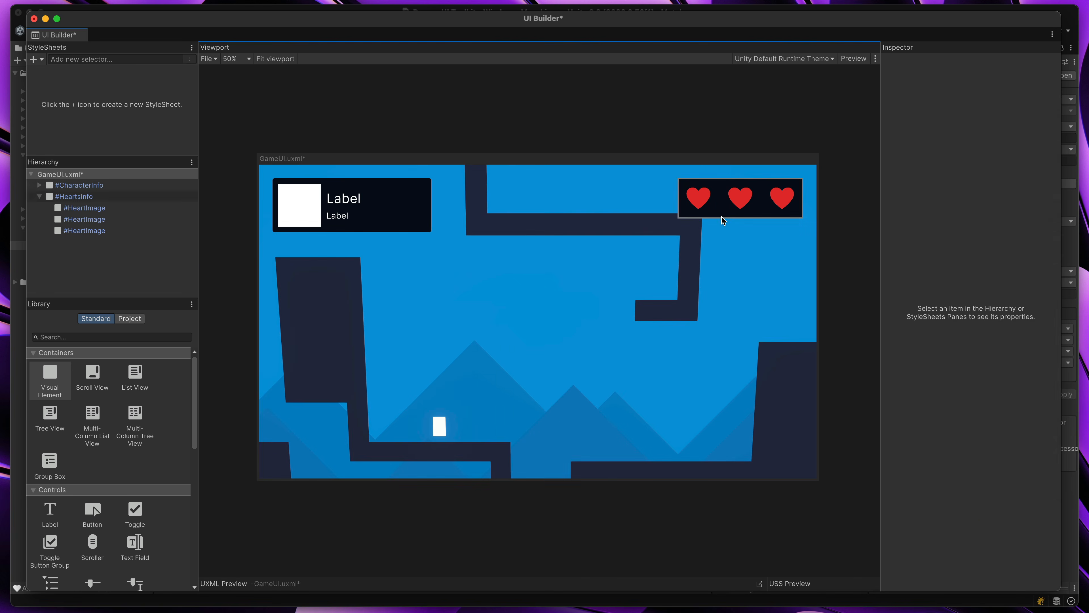
# Set the HeartsInfo panel's right and left padding to 32 px each and clear the selection
pyautogui.click(722, 216)
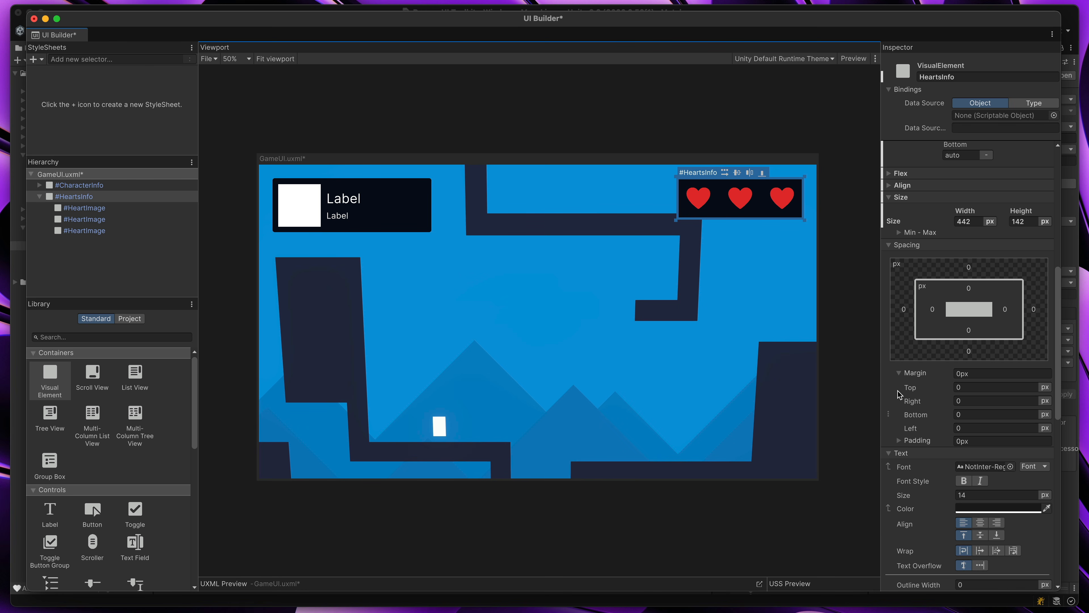
pyautogui.scroll(-5, 888, 372)
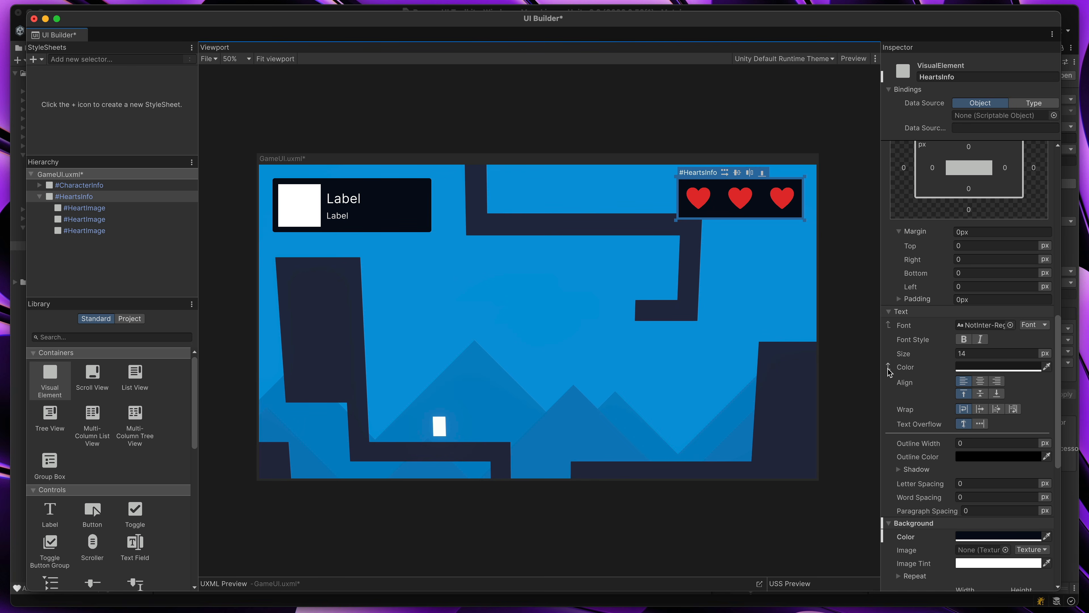
pyautogui.scroll(-1, 889, 372)
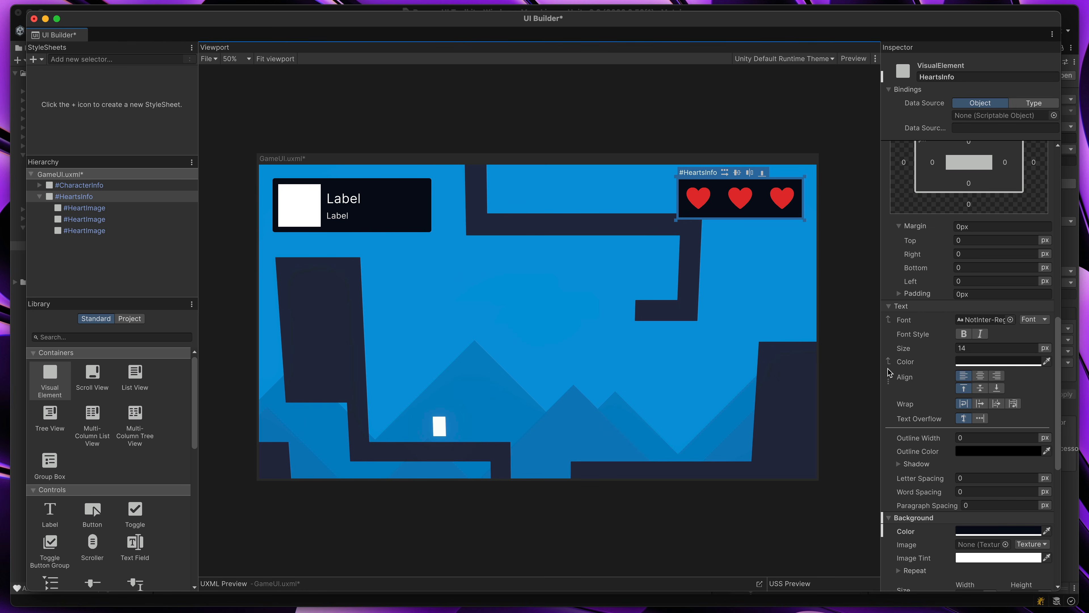
pyautogui.moveTo(1058, 348); pyautogui.dragTo(1057, 333)
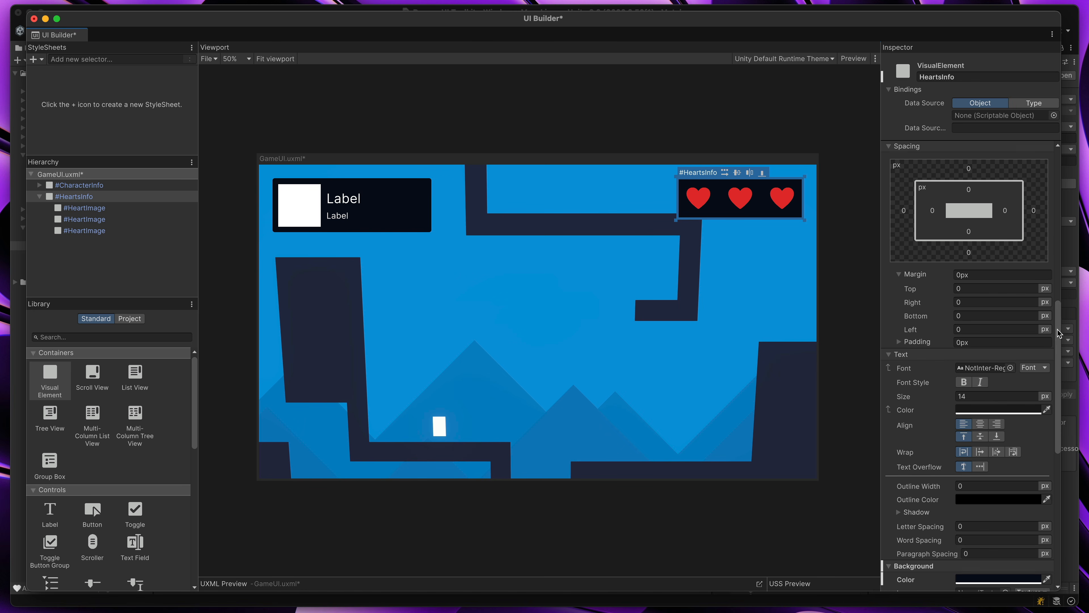
pyautogui.scroll(-1, 916, 193)
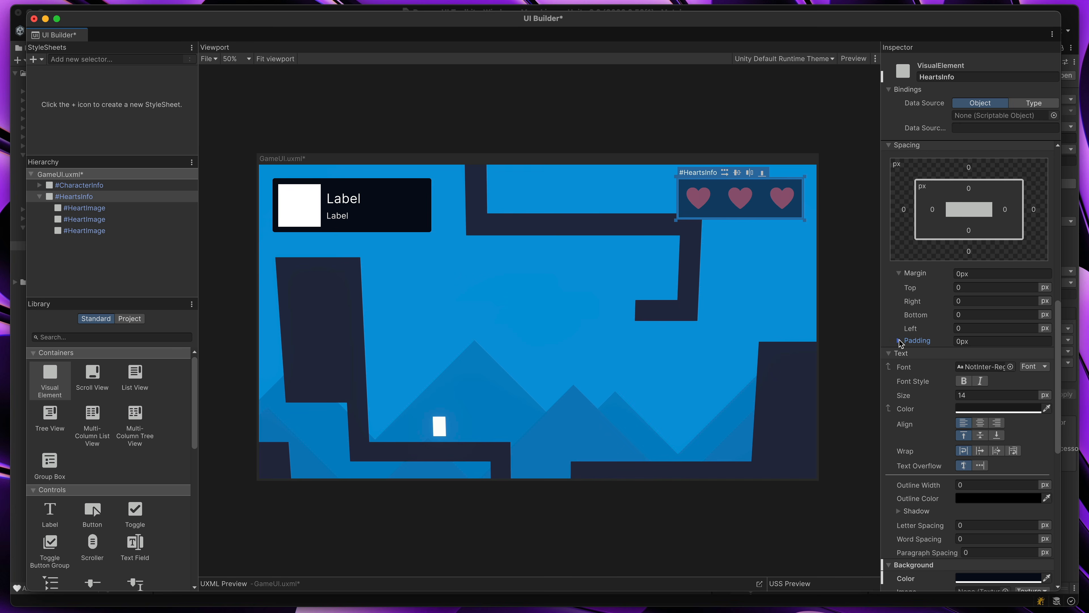
pyautogui.click(899, 341)
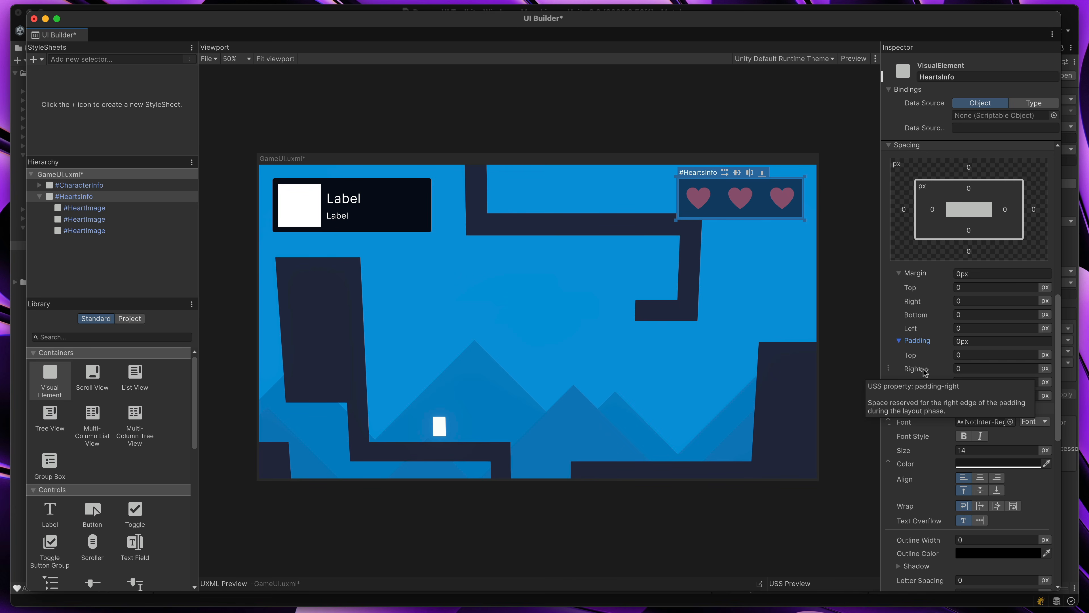
pyautogui.moveTo(922, 372); pyautogui.dragTo(930, 396)
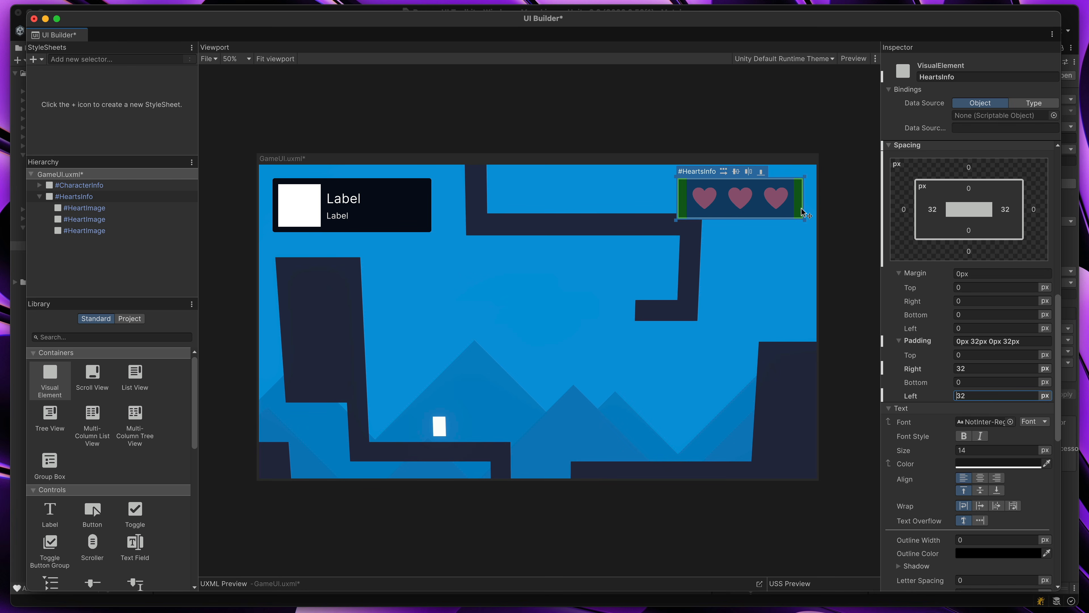
pyautogui.click(861, 209)
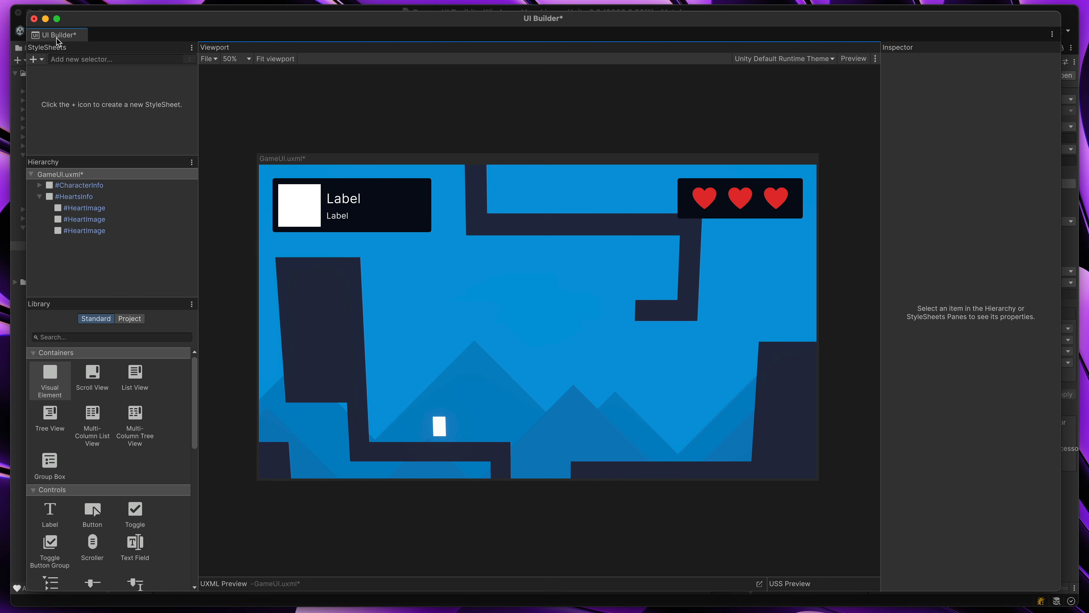
# Save the GameUI.uxml document and close the UI Builder window
pyautogui.click(79, 36)
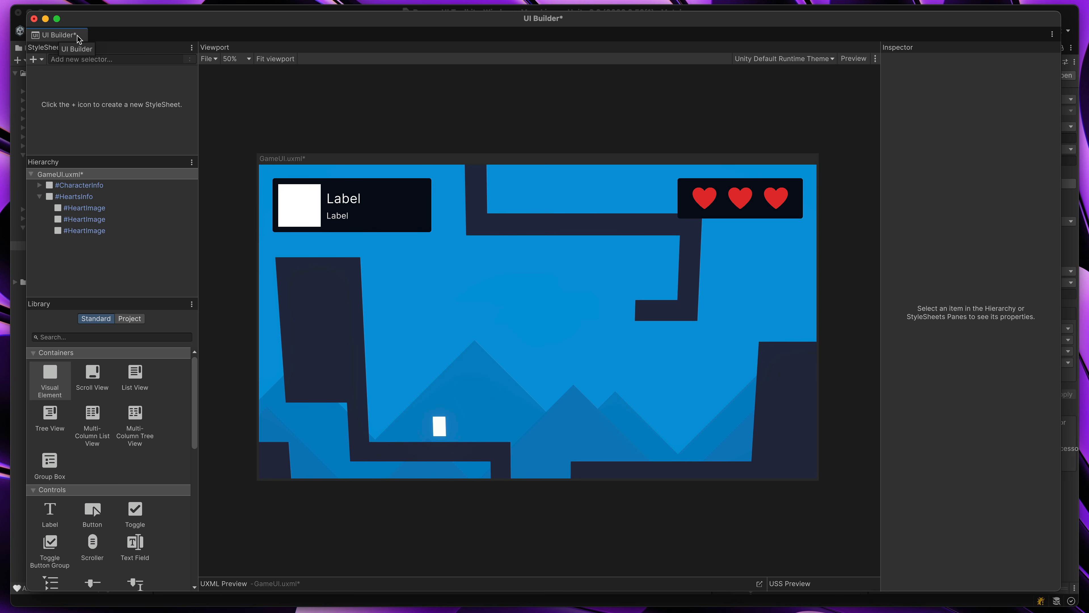
pyautogui.press('super+s')
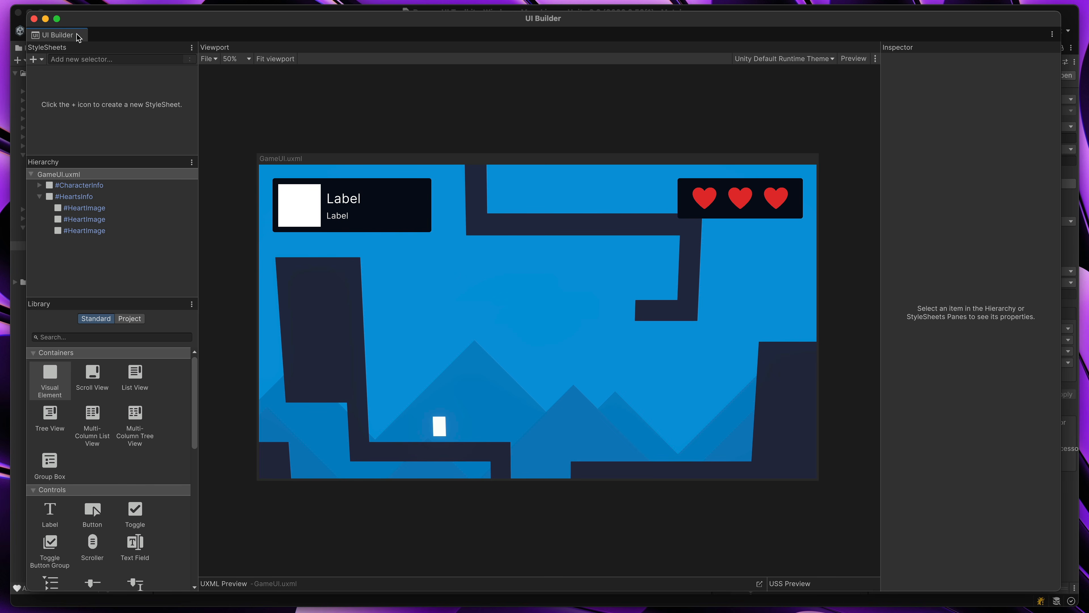
pyautogui.click(33, 19)
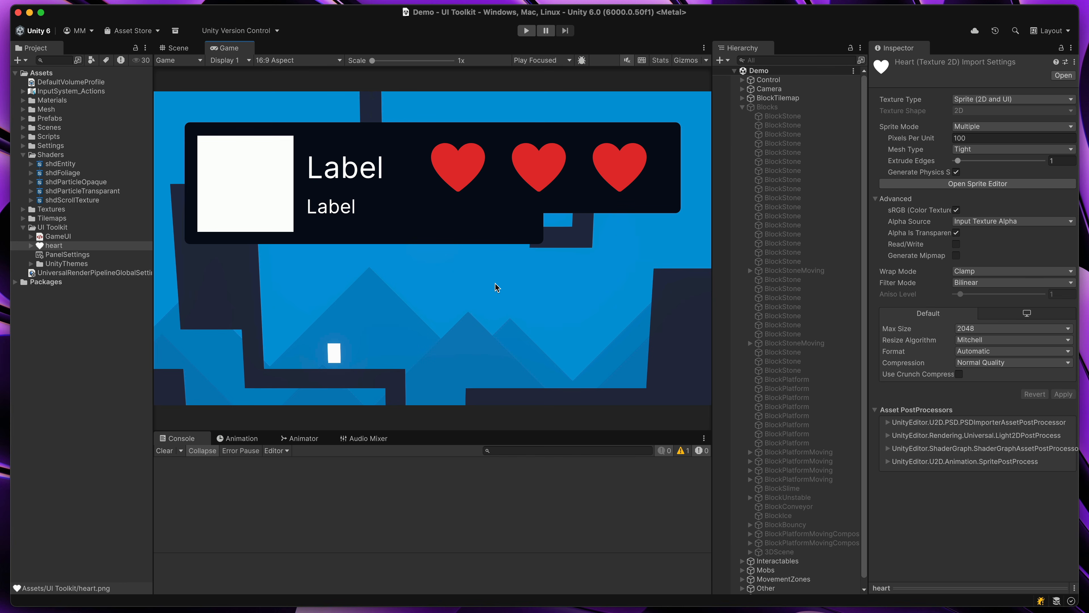
# Run the scene and compare the UI layout in the maximized and normal-size Game view, then stop play mode
pyautogui.click(525, 31)
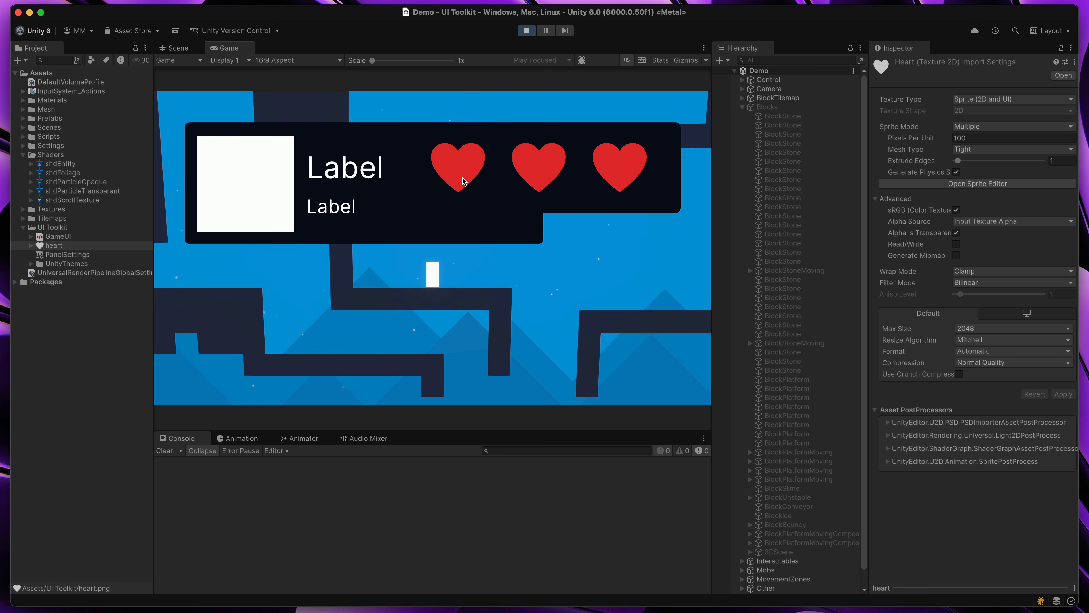
pyautogui.doubleClick(235, 49)
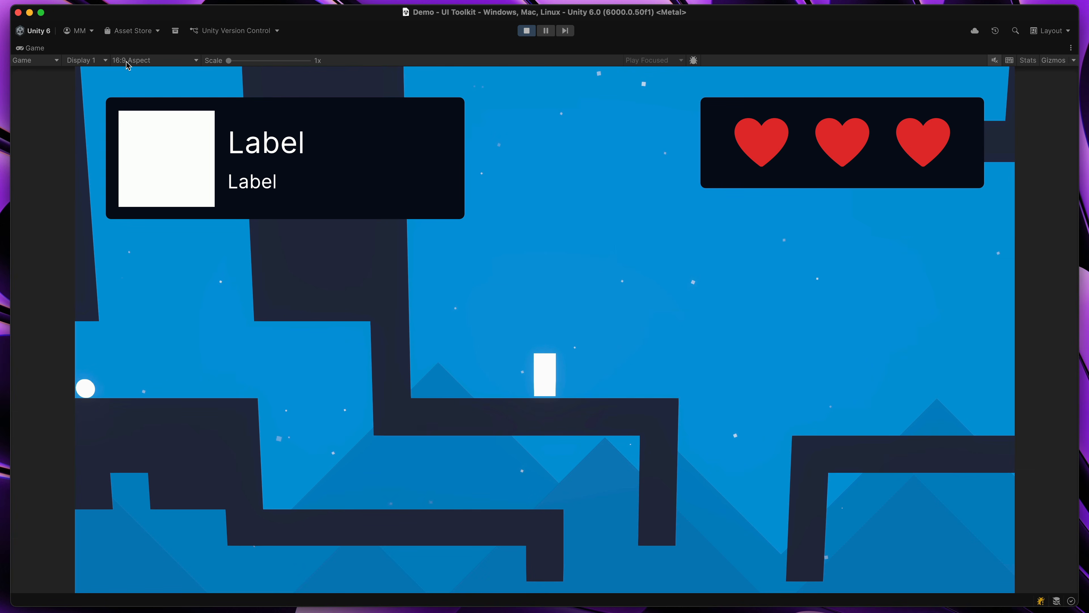
pyautogui.doubleClick(46, 51)
pyautogui.click(279, 61)
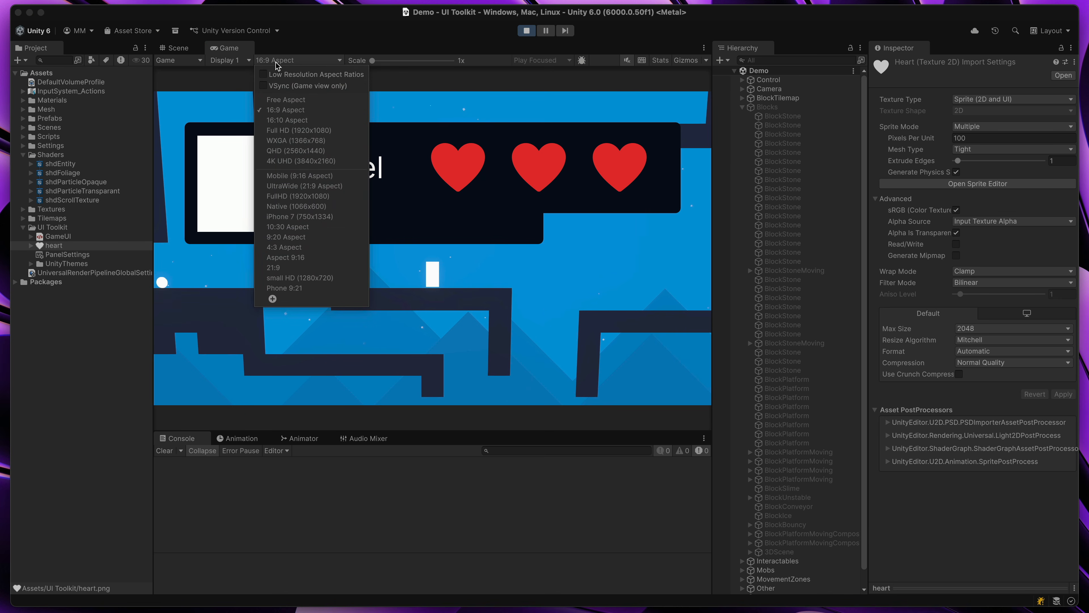
pyautogui.click(271, 75)
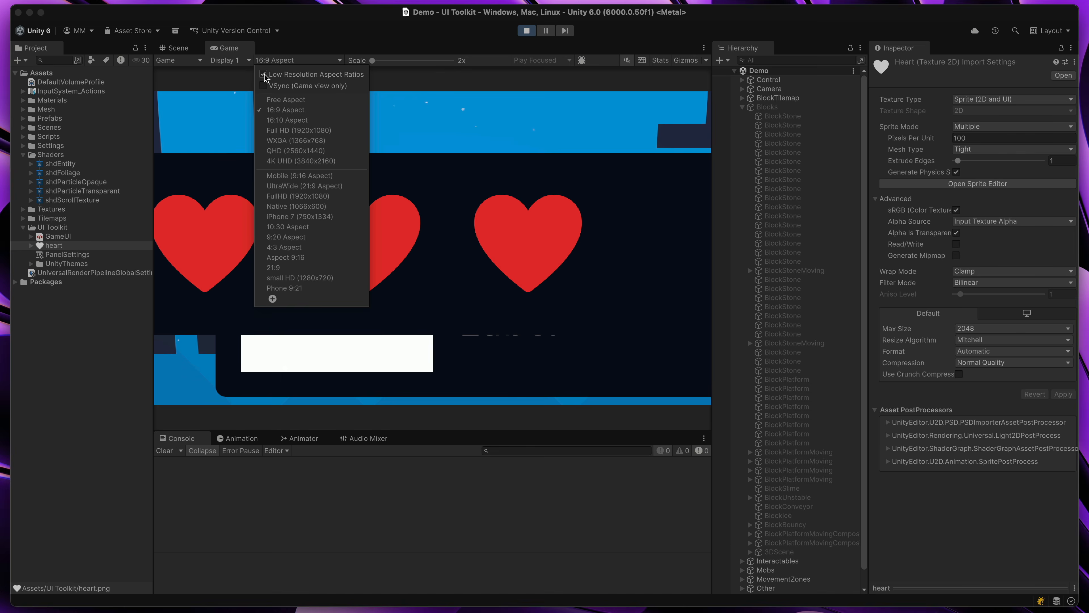
pyautogui.click(434, 102)
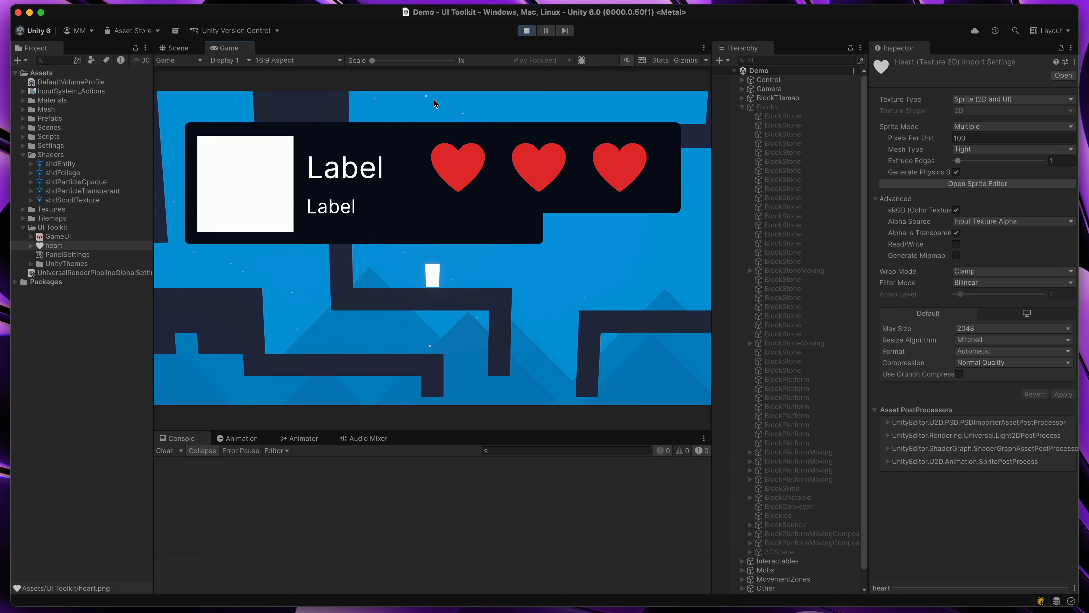
pyautogui.click(526, 31)
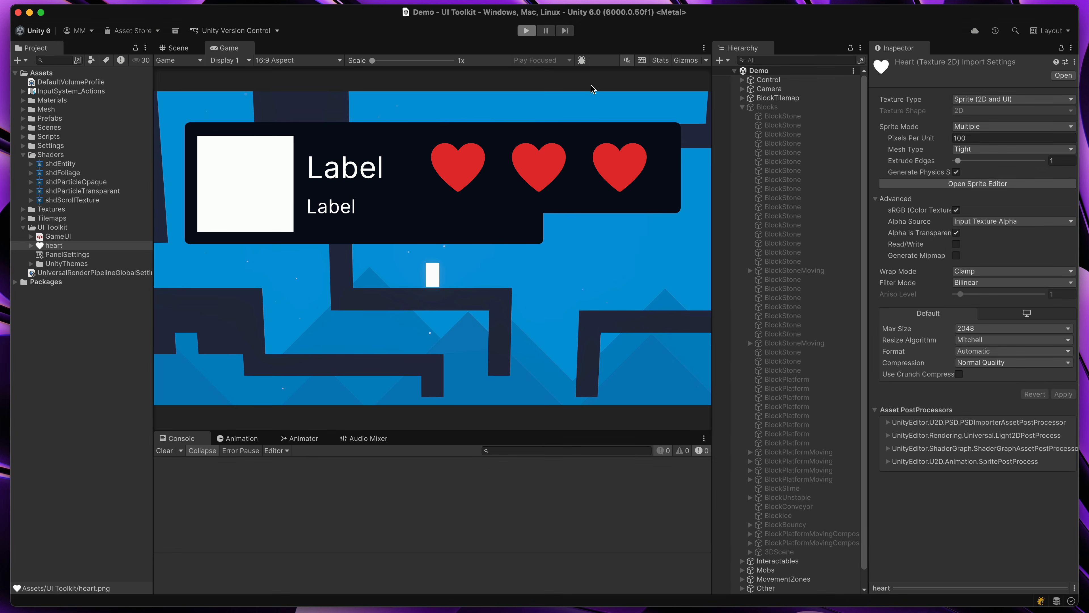
# Open the PanelSettings asset assigned to UIDocument and compare the UI with the Game view maximized and restored
pyautogui.click(743, 108)
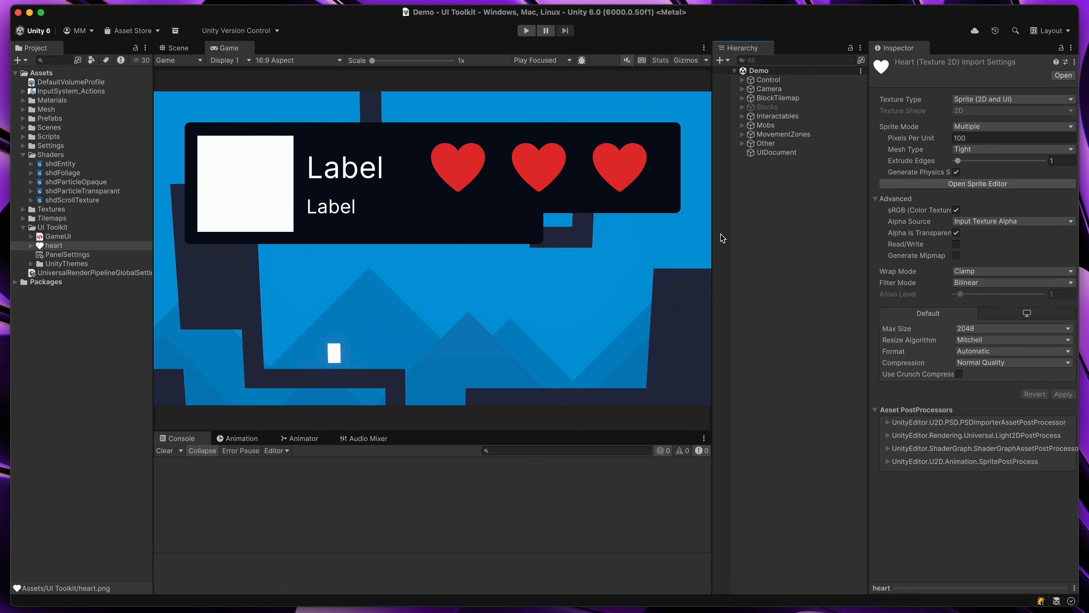
pyautogui.click(768, 153)
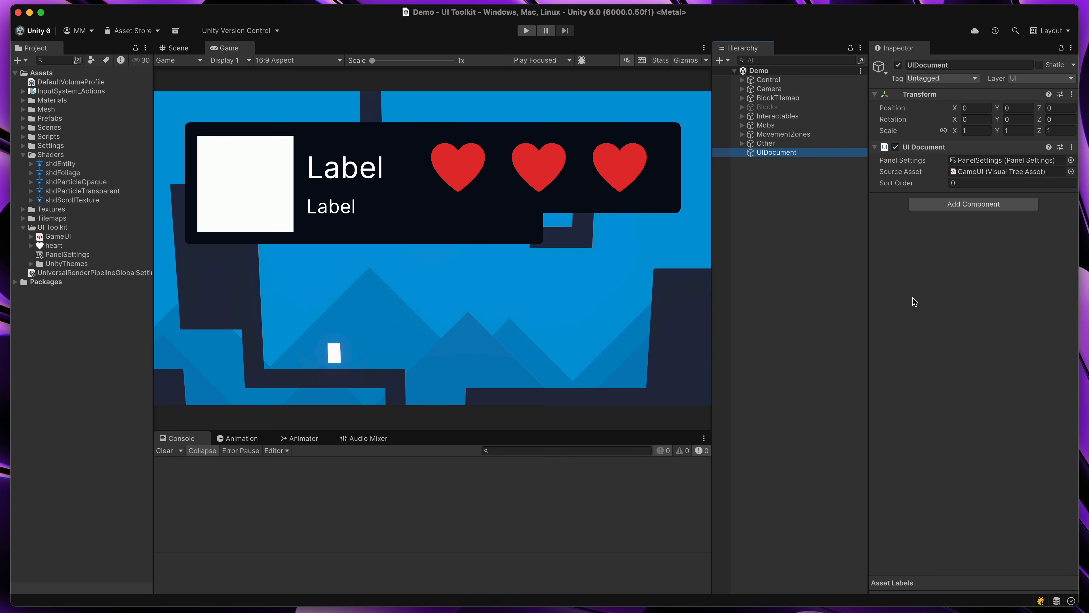
pyautogui.doubleClick(972, 166)
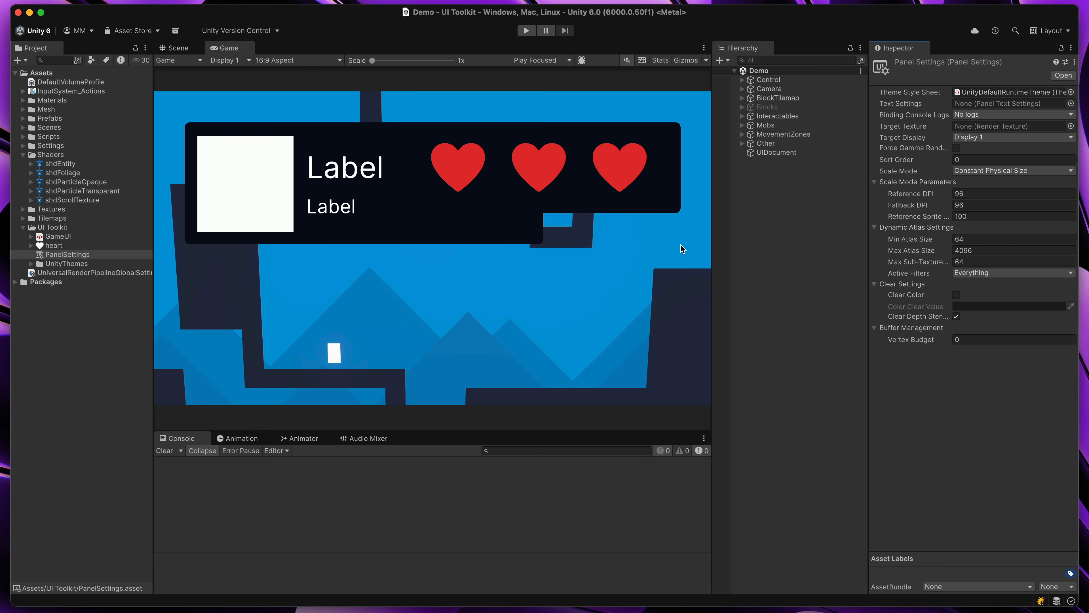
pyautogui.doubleClick(226, 48)
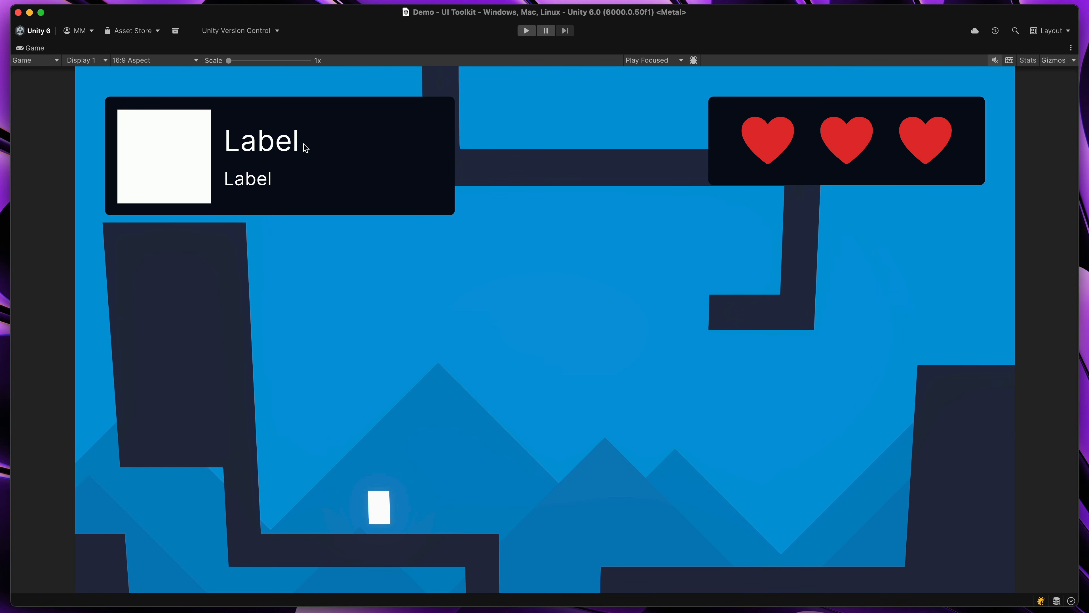
pyautogui.doubleClick(40, 48)
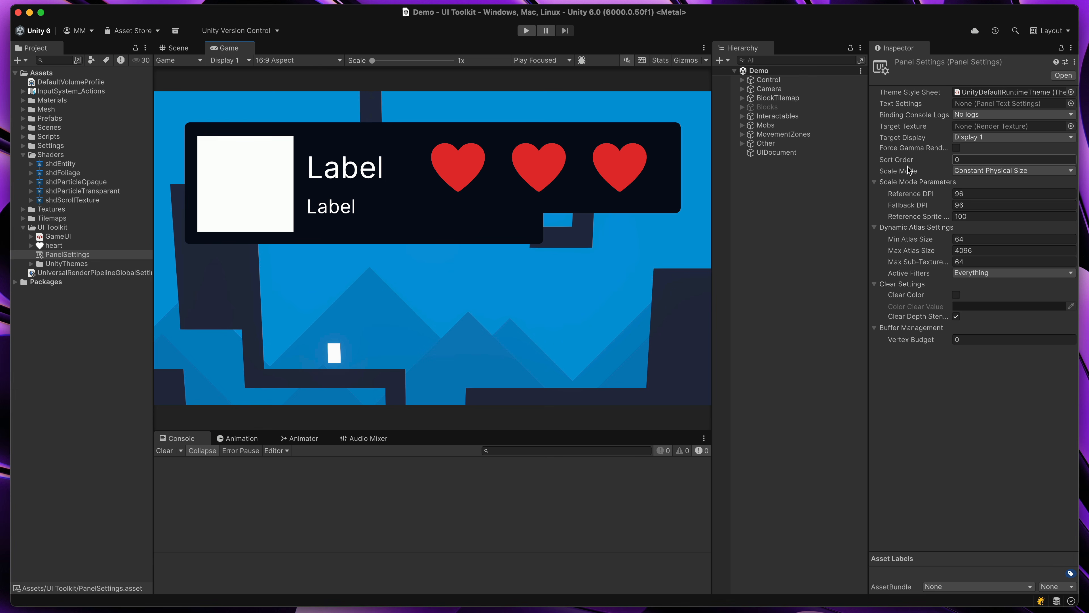
# Set the panel's scale mode to Scale With Screen Size and check the UI in the maximized Game view
pyautogui.click(966, 171)
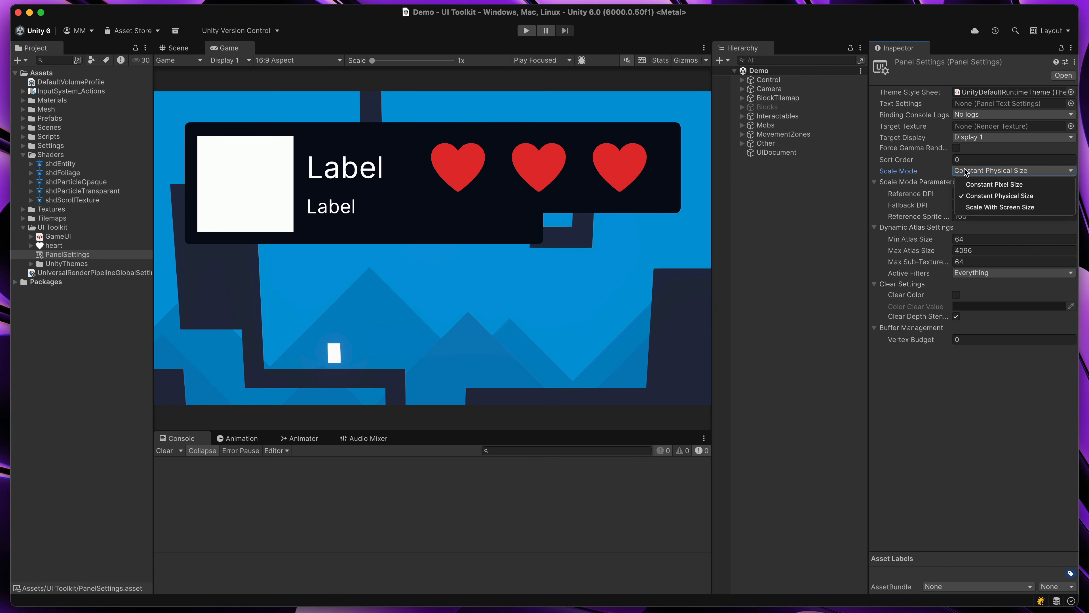
pyautogui.click(998, 207)
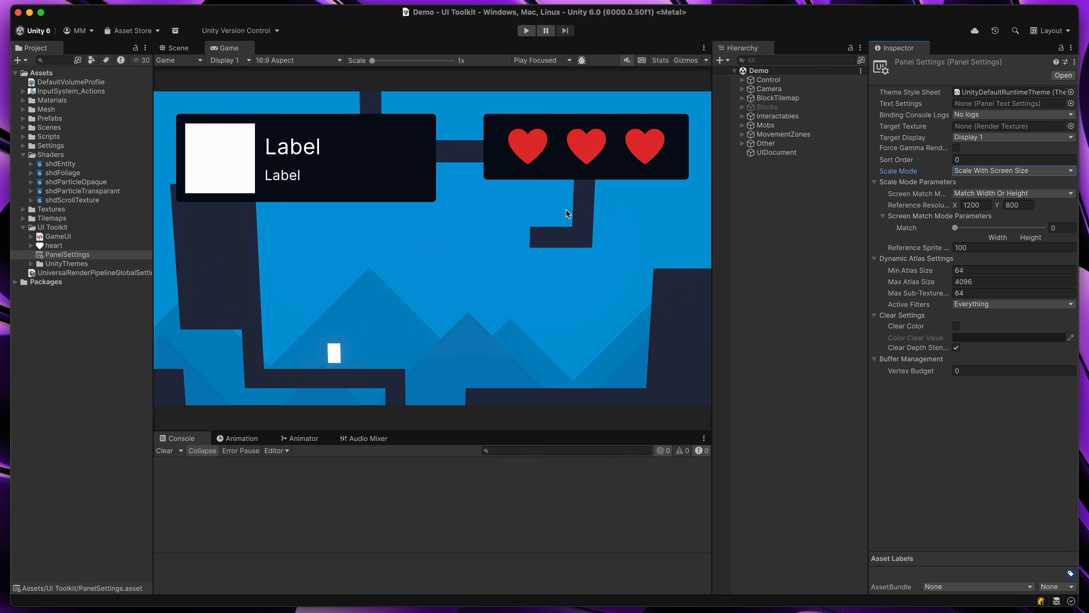
pyautogui.doubleClick(230, 49)
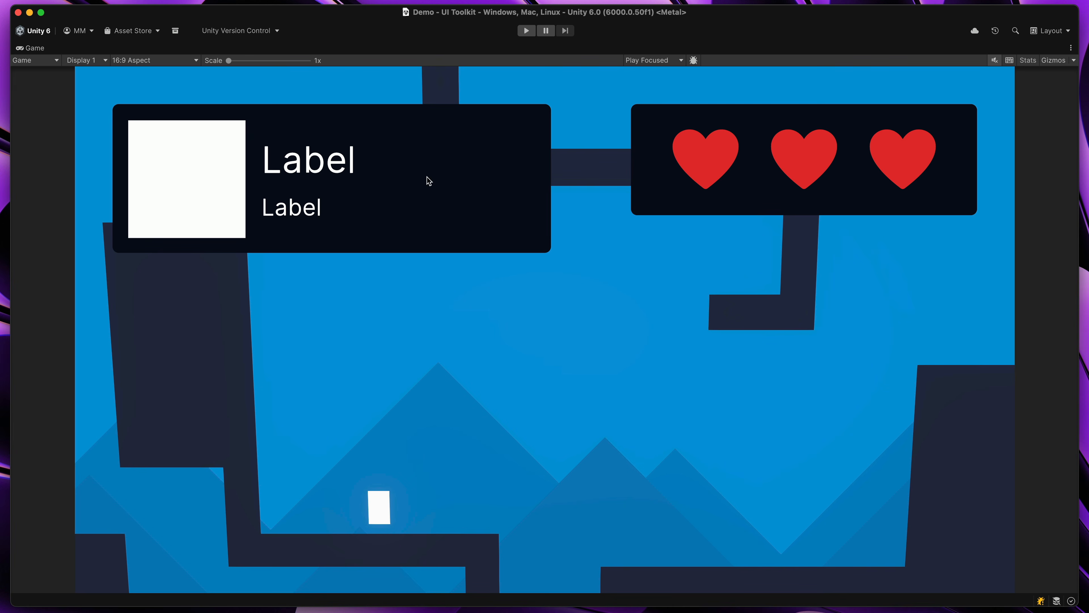
pyautogui.doubleClick(26, 48)
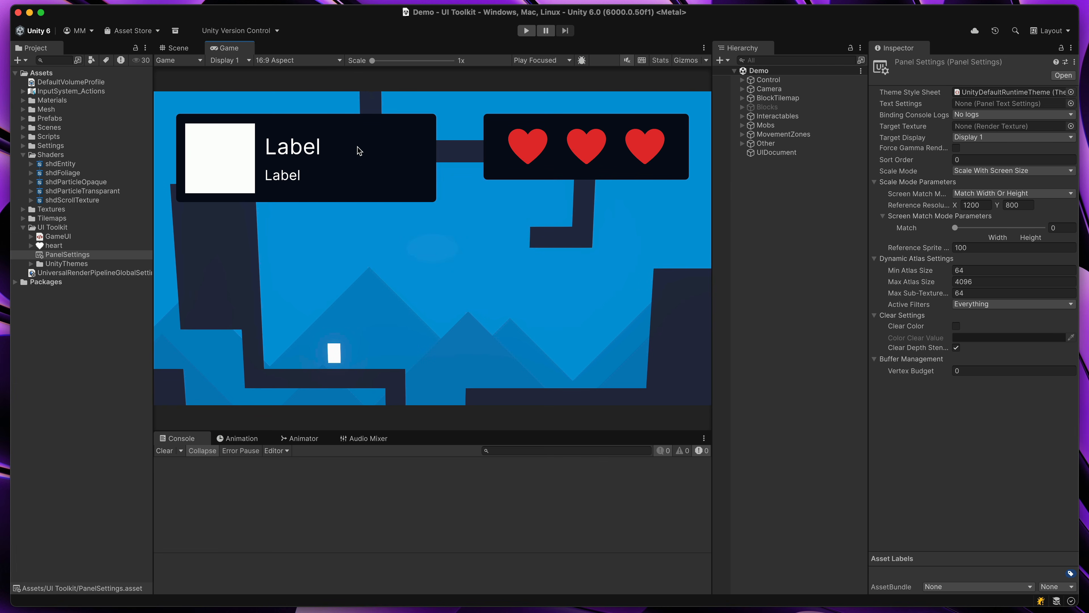
# Set the panel's reference resolution to 1280 by 720 and switch the Game view to small HD (1280x720)
pyautogui.click(944, 208)
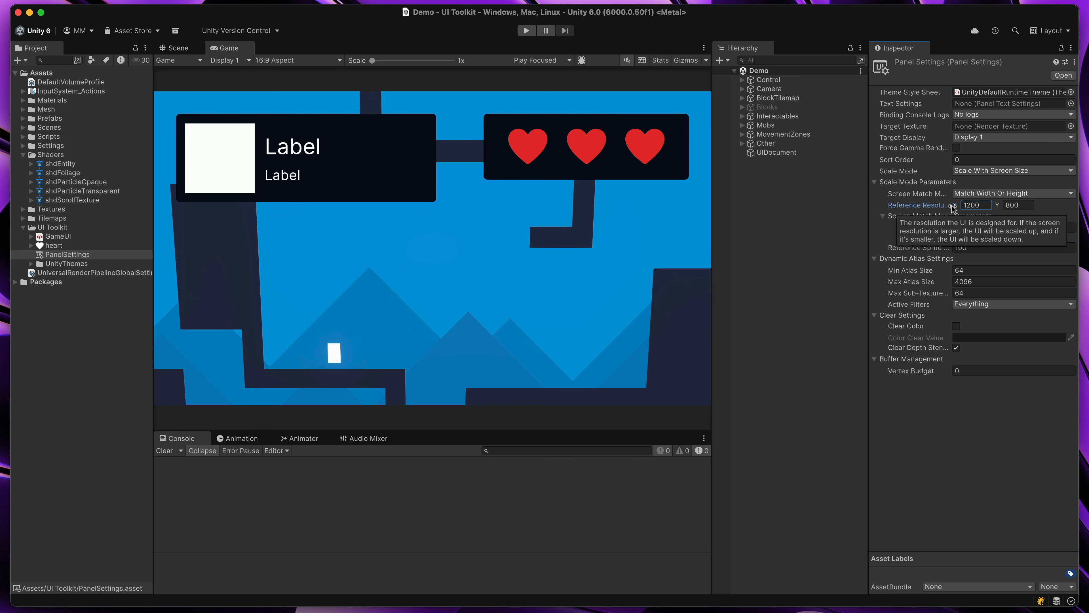
pyautogui.moveTo(955, 207); pyautogui.dragTo(1033, 208)
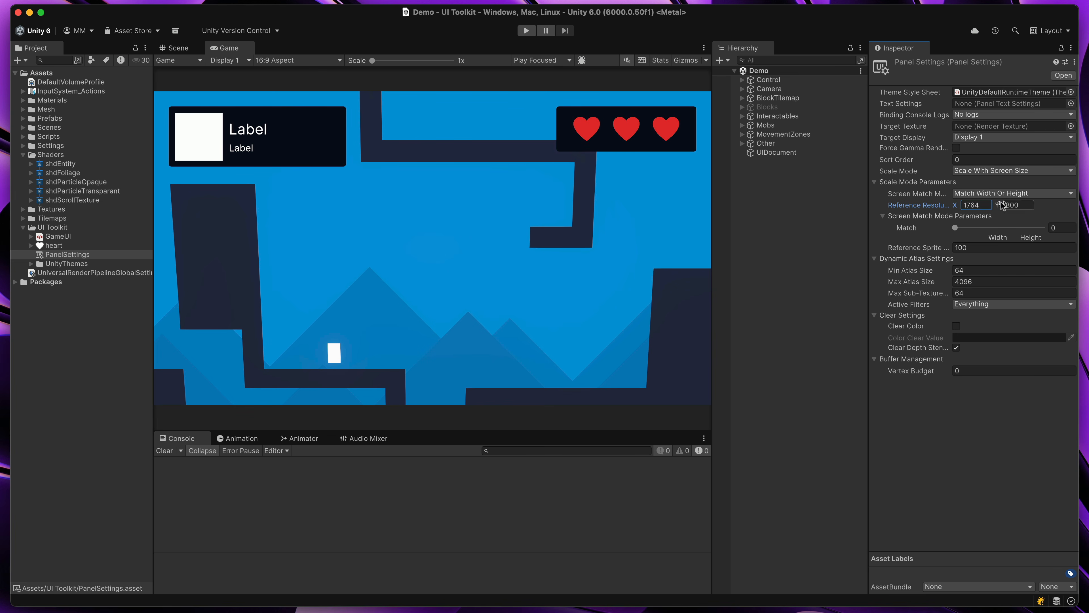
pyautogui.click(988, 203)
pyautogui.write('1280')
pyautogui.press('Tab')
pyautogui.write('720')
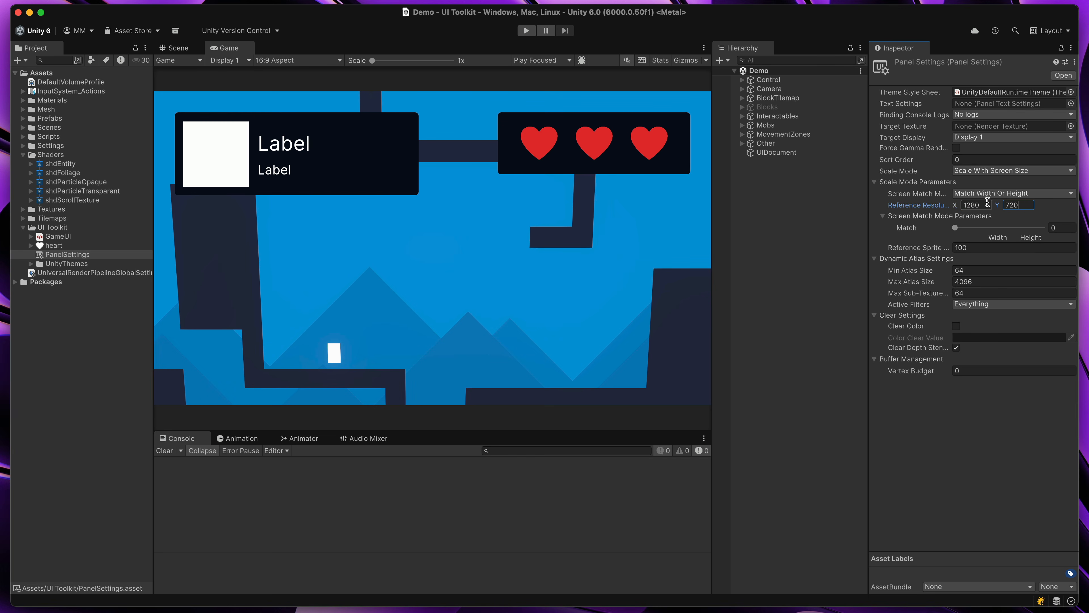
pyautogui.press('Return')
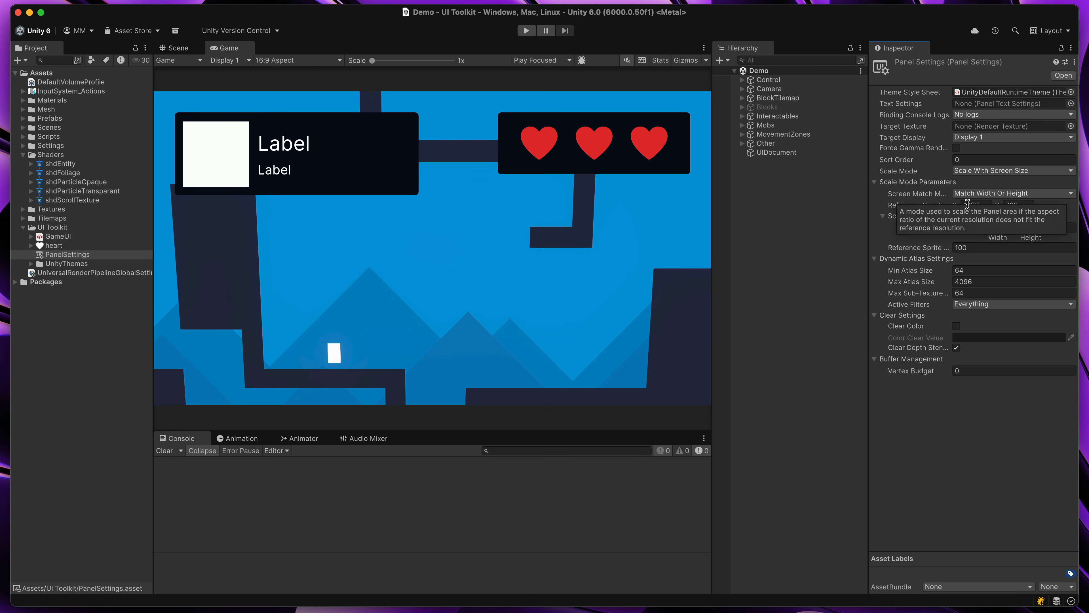
pyautogui.click(275, 60)
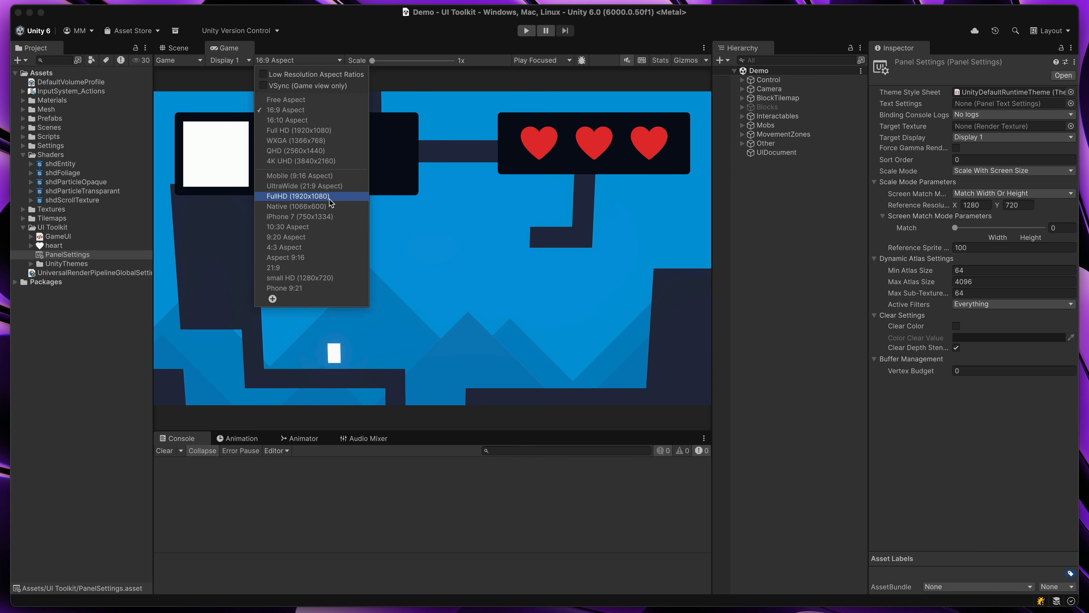
pyautogui.click(315, 279)
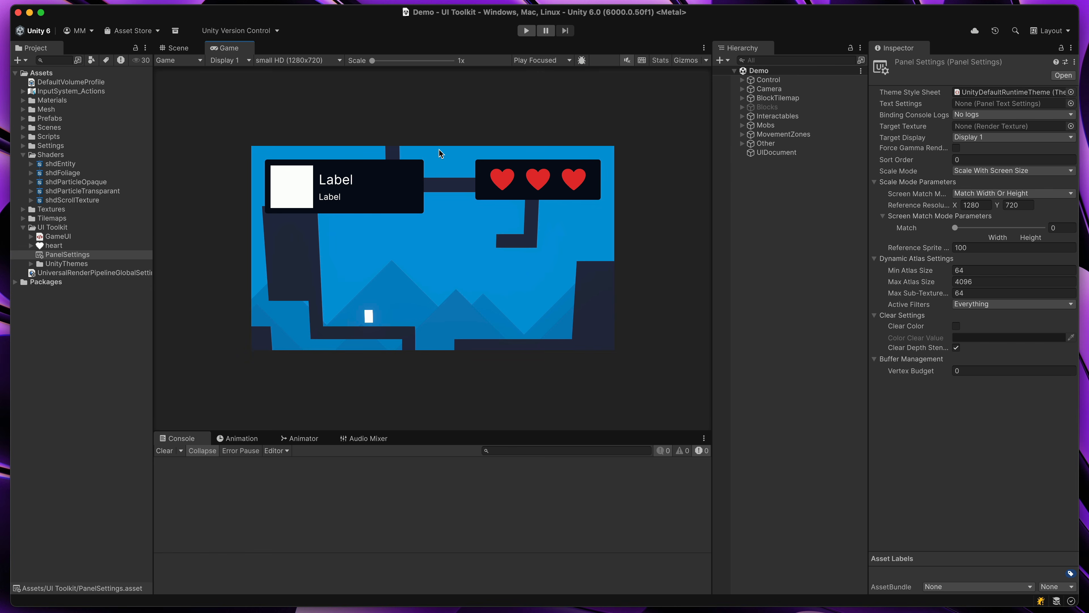
# Open the UIDocument's GameUI source asset in UI Builder, discarding the unsaved changes
pyautogui.click(764, 153)
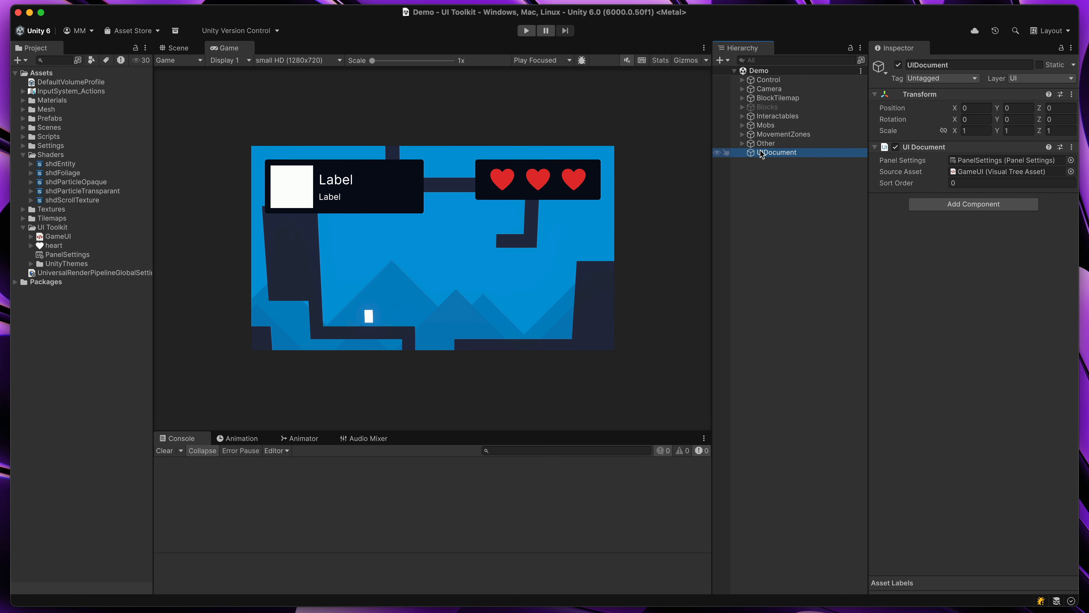
pyautogui.doubleClick(965, 173)
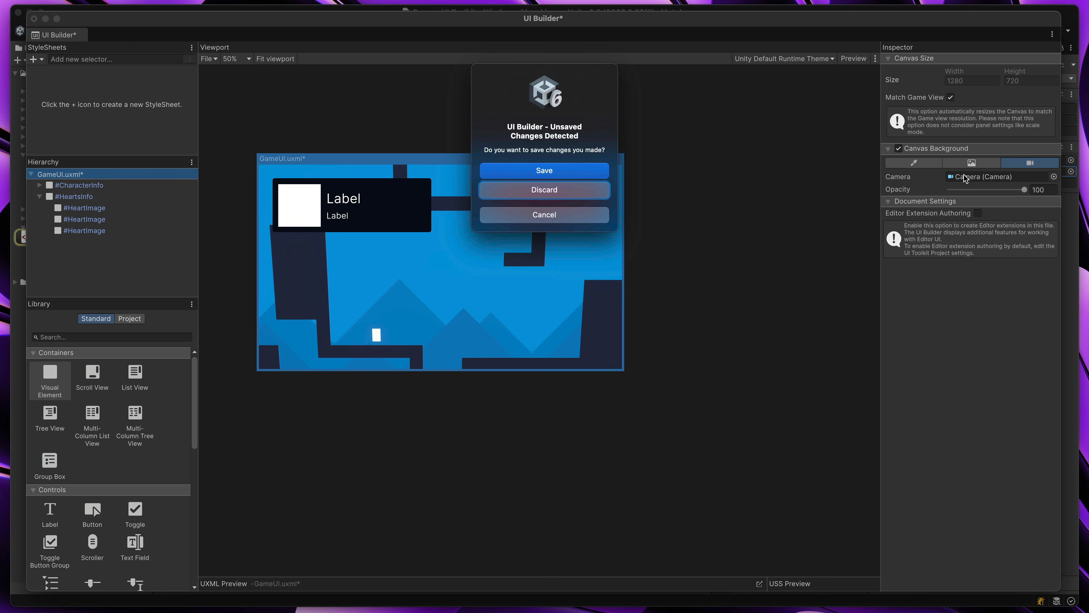
pyautogui.click(530, 193)
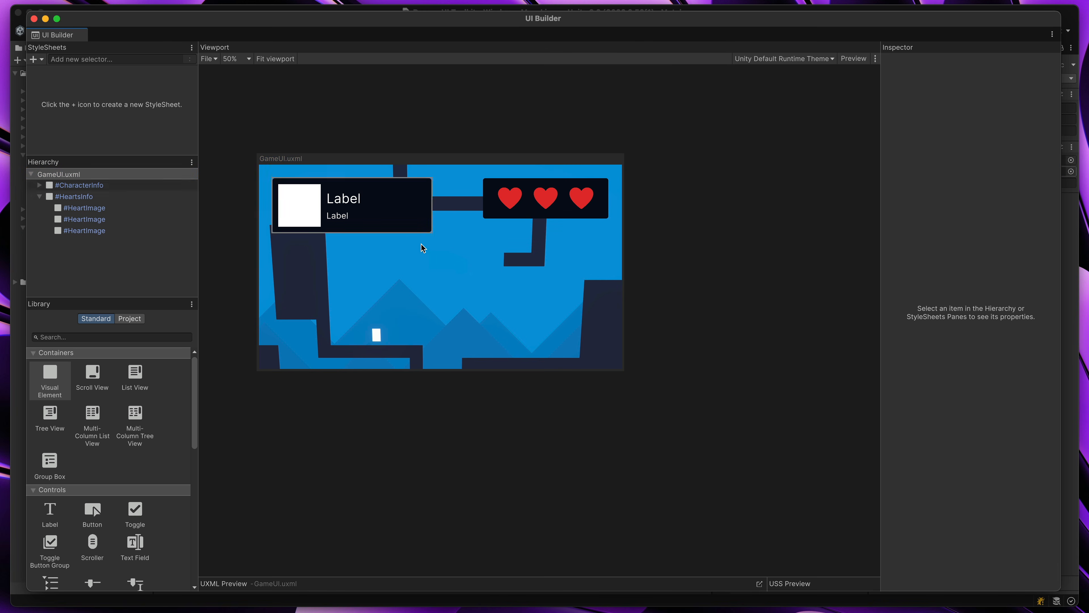
pyautogui.scroll(5, 487, 282)
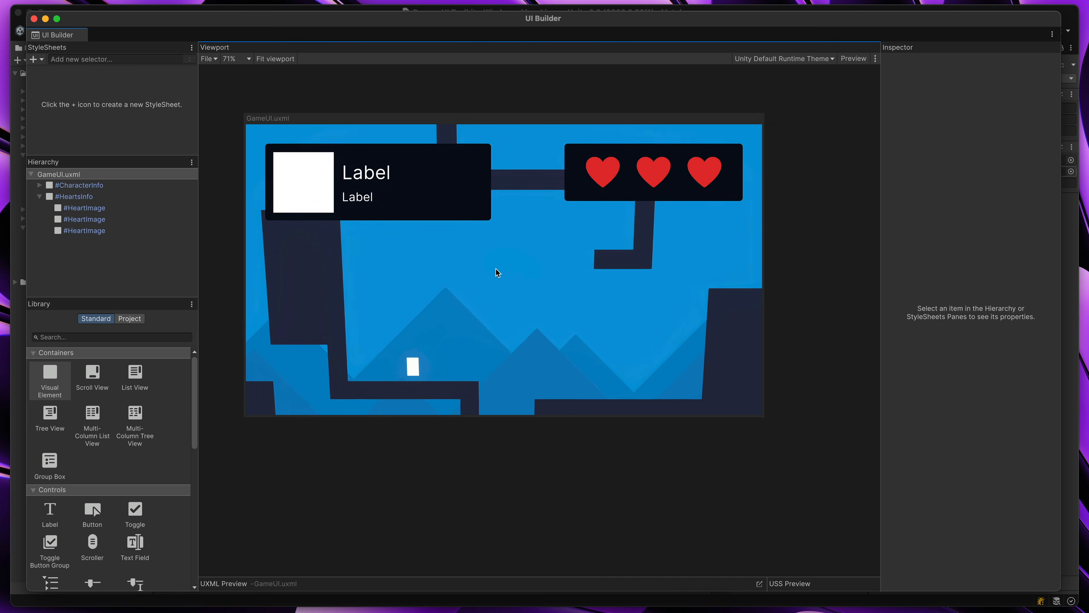
pyautogui.moveTo(503, 275); pyautogui.dragTo(507, 279, button='middle')
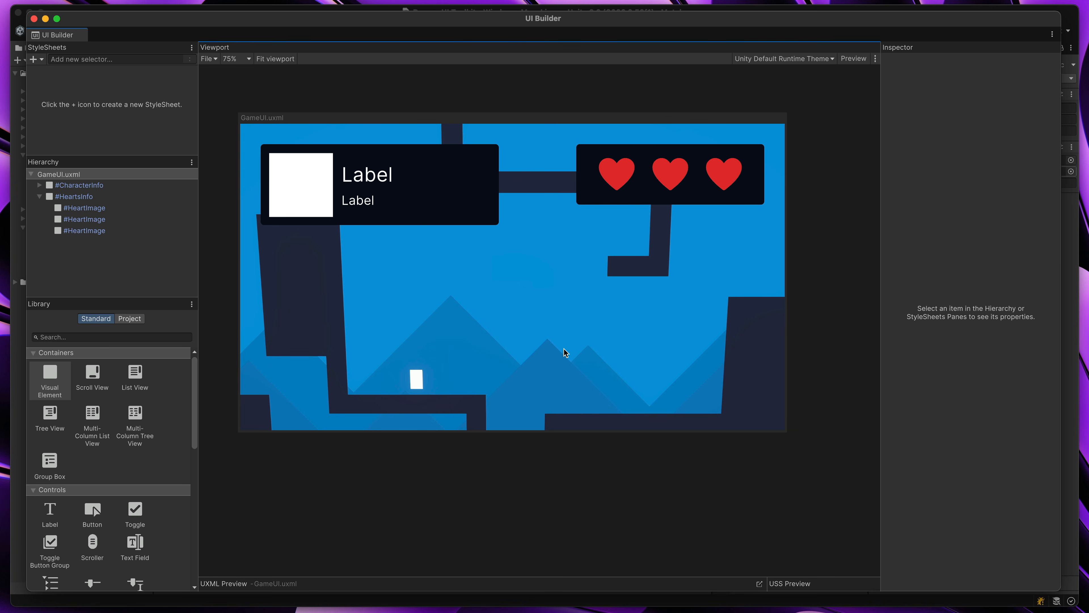
# Reduce the CharacterInfo panel's offset so it sits closer to the canvas's upper-left corner
pyautogui.click(446, 184)
pyautogui.click(968, 404)
pyautogui.write('32')
# Set the text size of the CharacterName label to 36 px and the CharacterClass label to 24 px
pyautogui.click(400, 170)
pyautogui.scroll(-12, 1007, 336)
pyautogui.write('36')
pyautogui.click(386, 188)
pyautogui.click(969, 368)
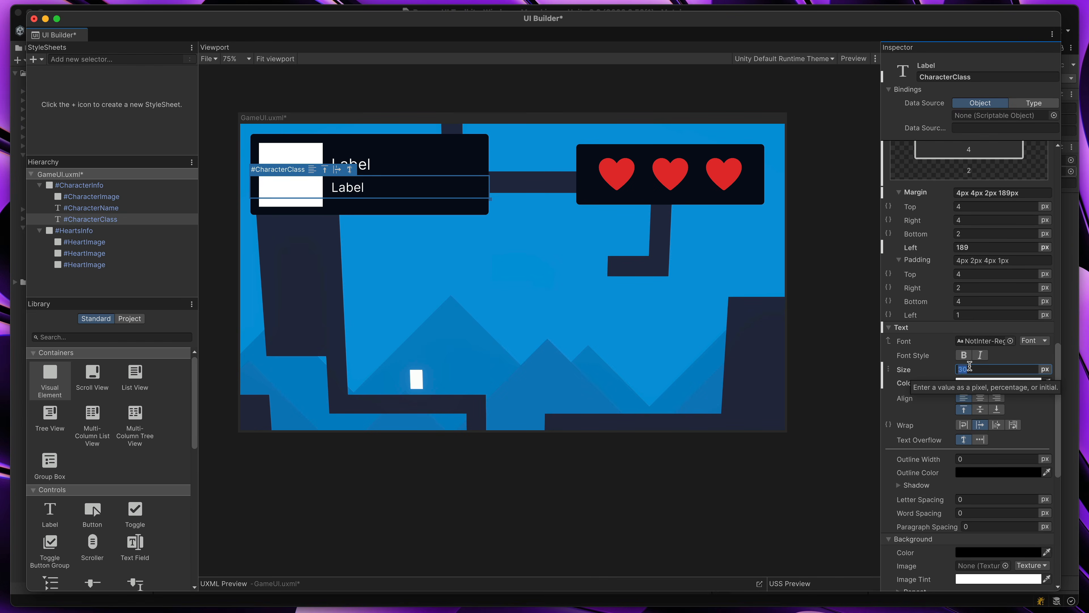
pyautogui.write('24')
# Shrink the CharacterInfo panel to about 468 by 149 px and fit its image and labels to the smaller size
pyautogui.click(399, 206)
pyautogui.moveTo(490, 216); pyautogui.dragTo(450, 198)
pyautogui.click(292, 180)
pyautogui.moveTo(323, 207); pyautogui.dragTo(307, 191)
pyautogui.click(367, 231)
pyautogui.click(343, 179)
pyautogui.moveTo(944, 247); pyautogui.dragTo(922, 247)
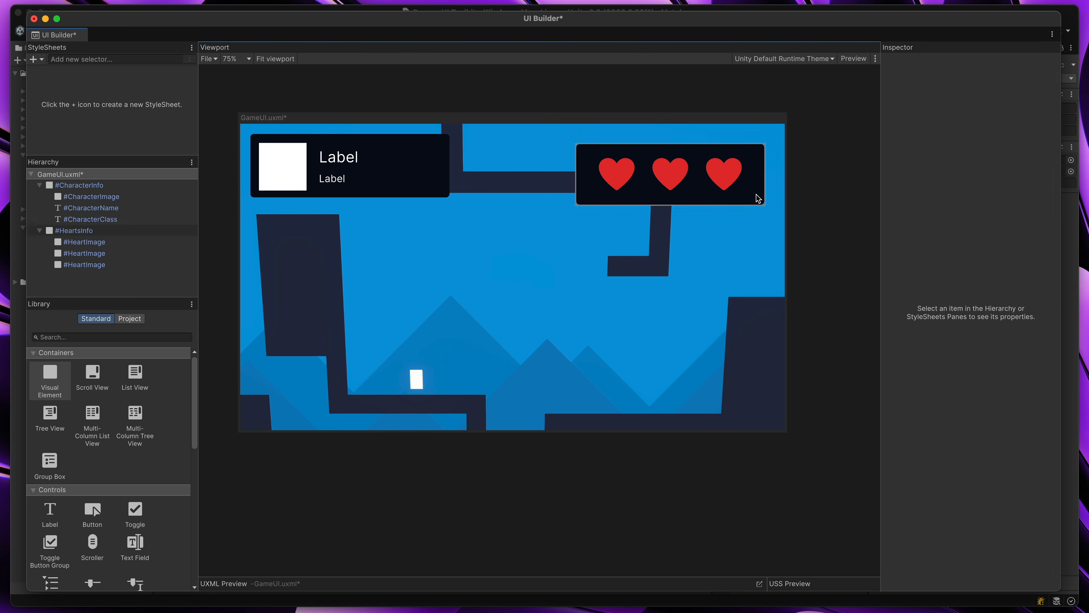
# Shrink the HeartsInfo panel to about 313 by 97 px and set its canvas edge offset to 24 px
pyautogui.click(756, 200)
pyautogui.moveTo(577, 205); pyautogui.dragTo(630, 186)
pyautogui.write('24')
# Set the width and height of the HeartImage elements to 70 px and save the GameUI document
pyautogui.click(673, 155)
pyautogui.scroll(-10, 1000, 282)
pyautogui.write('70')
pyautogui.click(701, 155)
pyautogui.write('70')
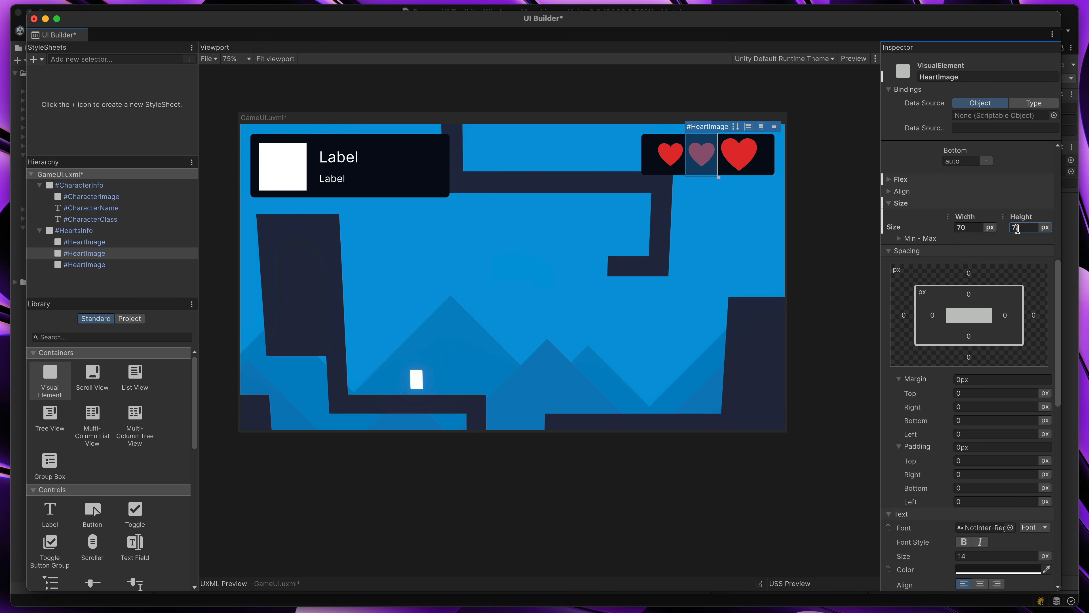
pyautogui.click(811, 244)
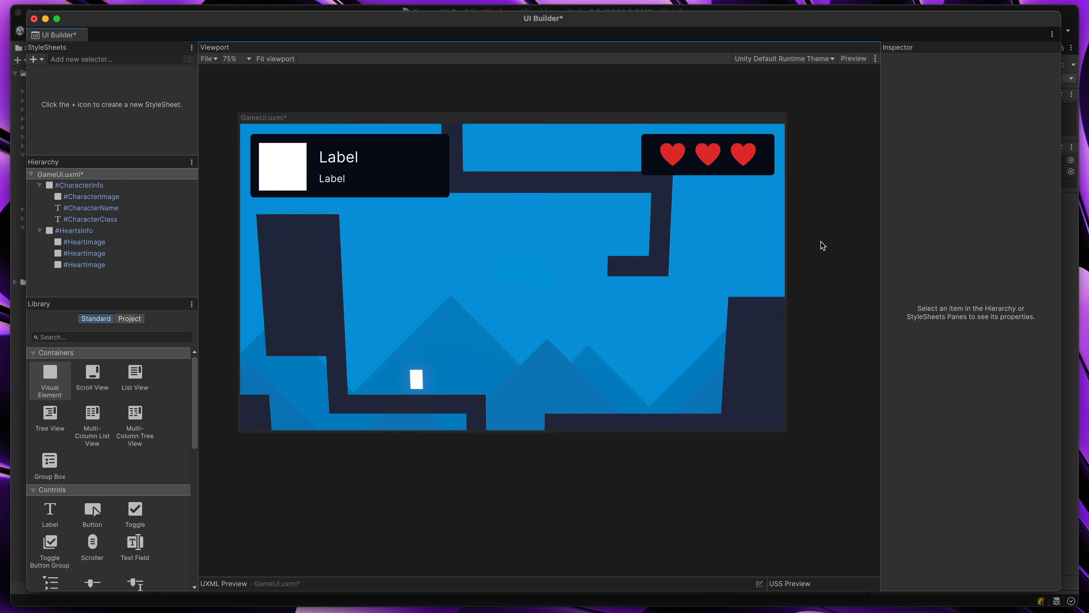
pyautogui.press('super+s')
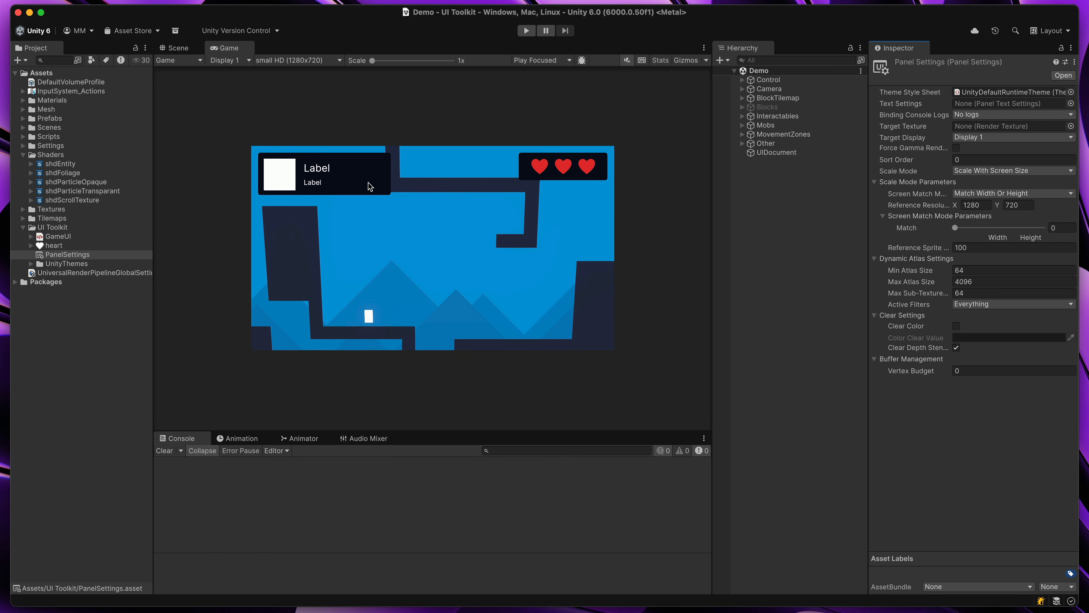
# Run the scene and move the character around to check the resized UI during play
pyautogui.click(526, 30)
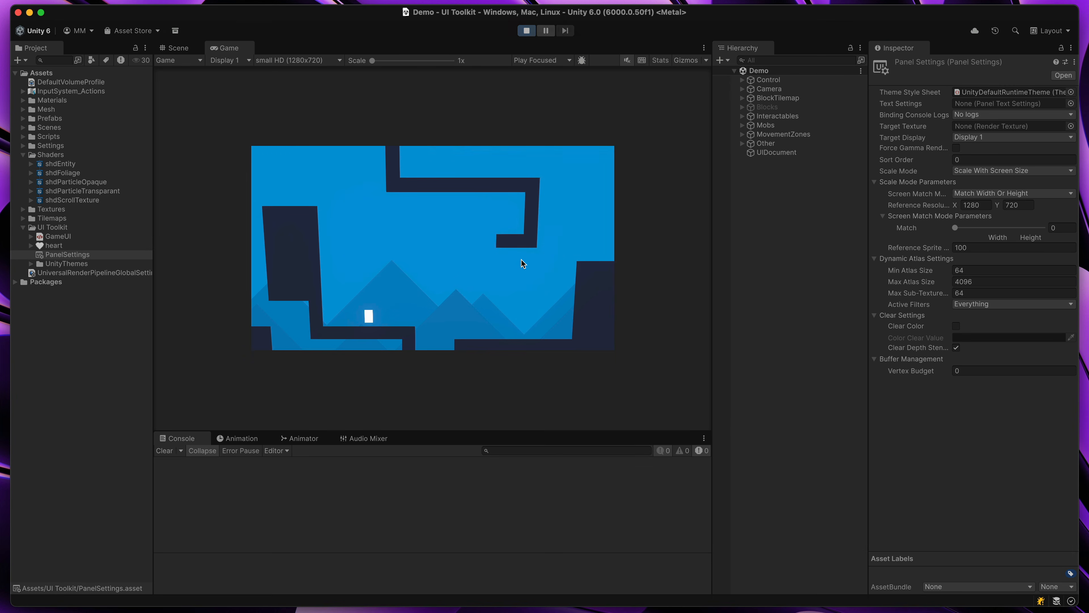
pyautogui.press('a')
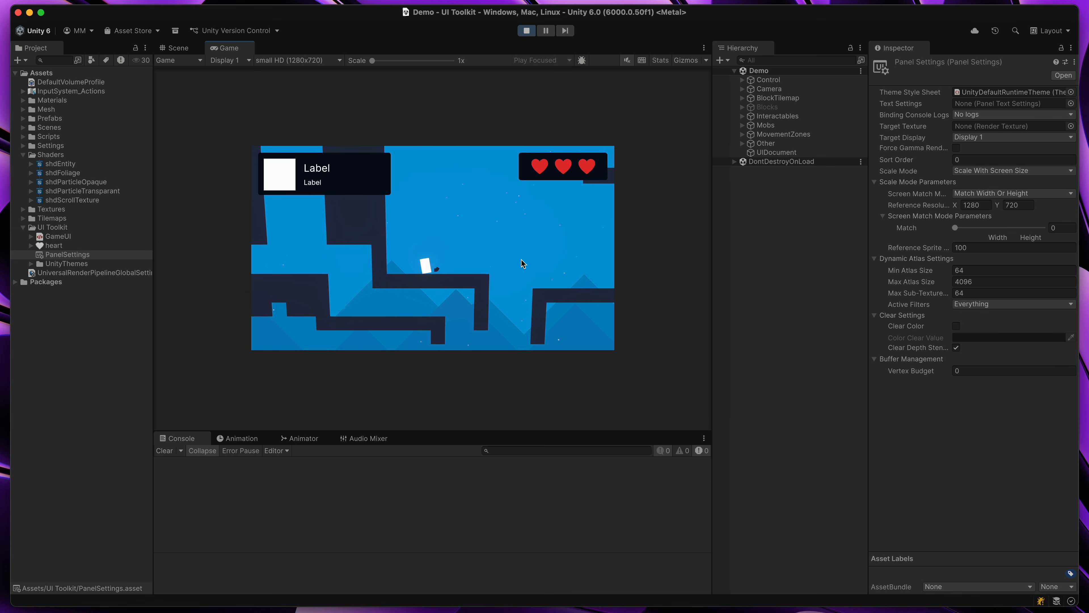
pyautogui.press('d')
pyautogui.press('space')
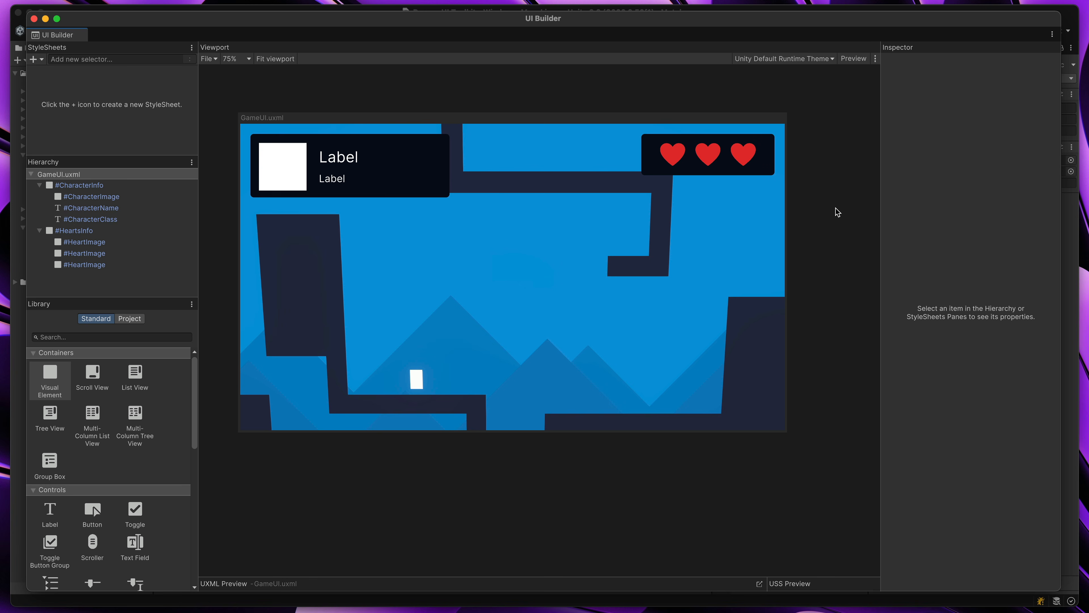
# Compare the CharacterInfo and HeartsInfo panels and examine CharacterInfo's background and border style settings
pyautogui.click(422, 137)
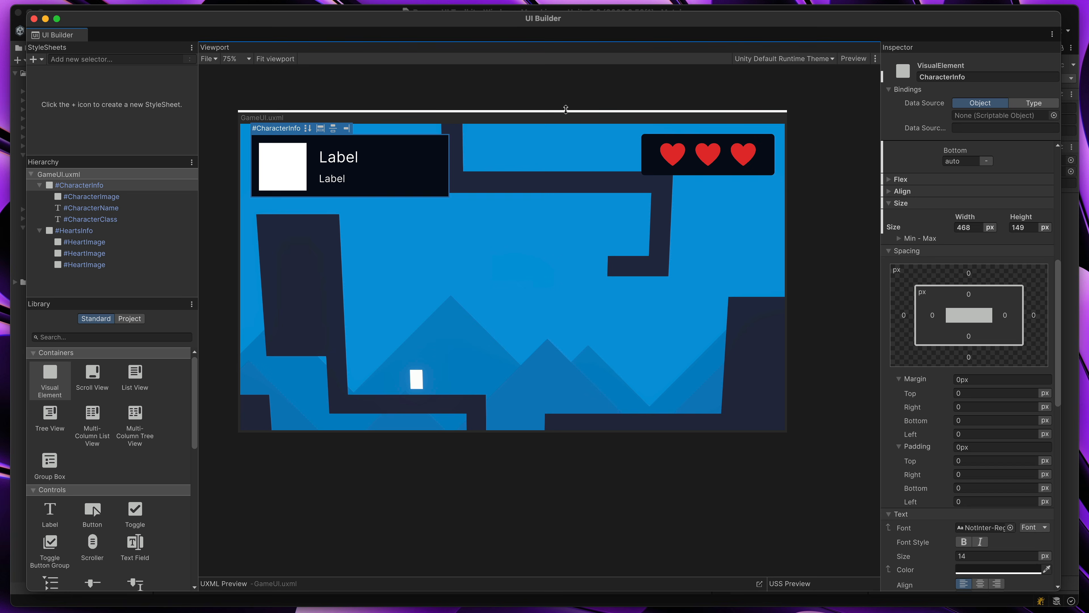
pyautogui.click(650, 149)
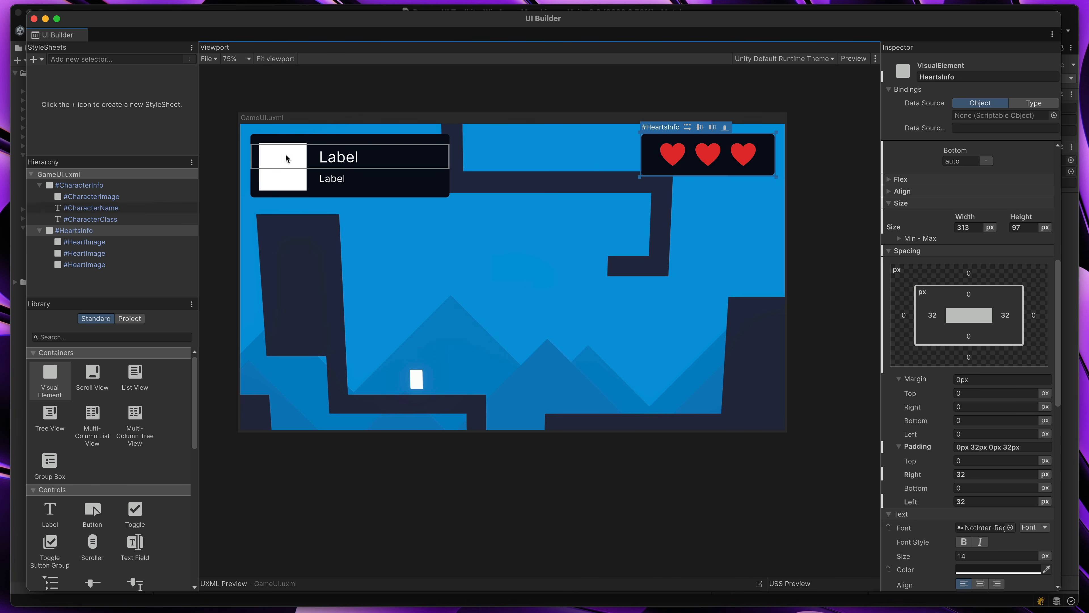
pyautogui.keyDown('super'); pyautogui.click(128, 183); pyautogui.keyUp('super')
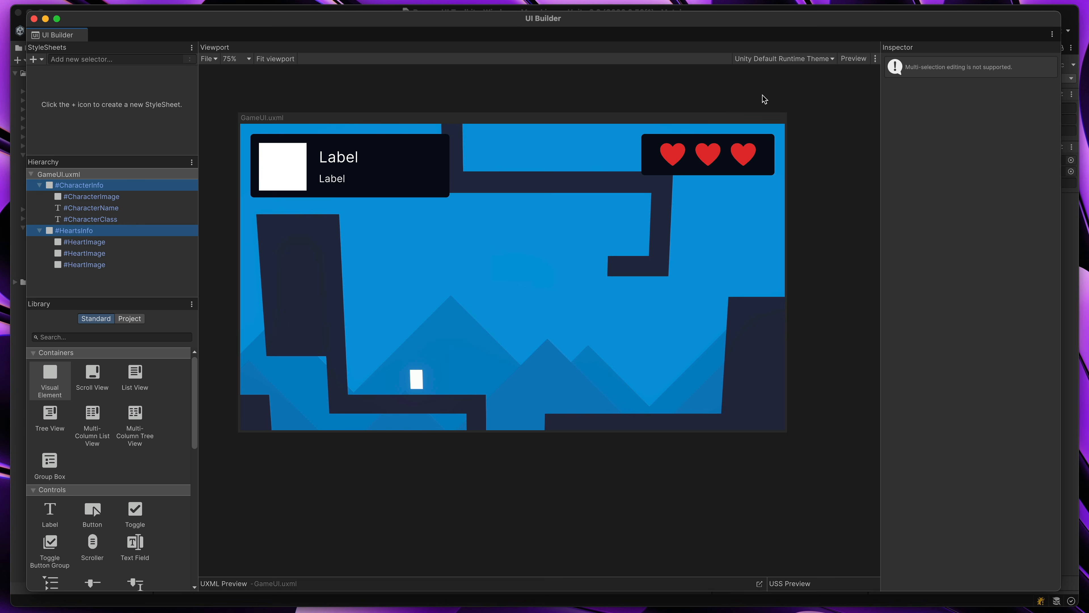
pyautogui.keyDown('super'); pyautogui.click(430, 138); pyautogui.keyUp('super')
pyautogui.keyDown('shift'); pyautogui.click(645, 140); pyautogui.keyUp('shift')
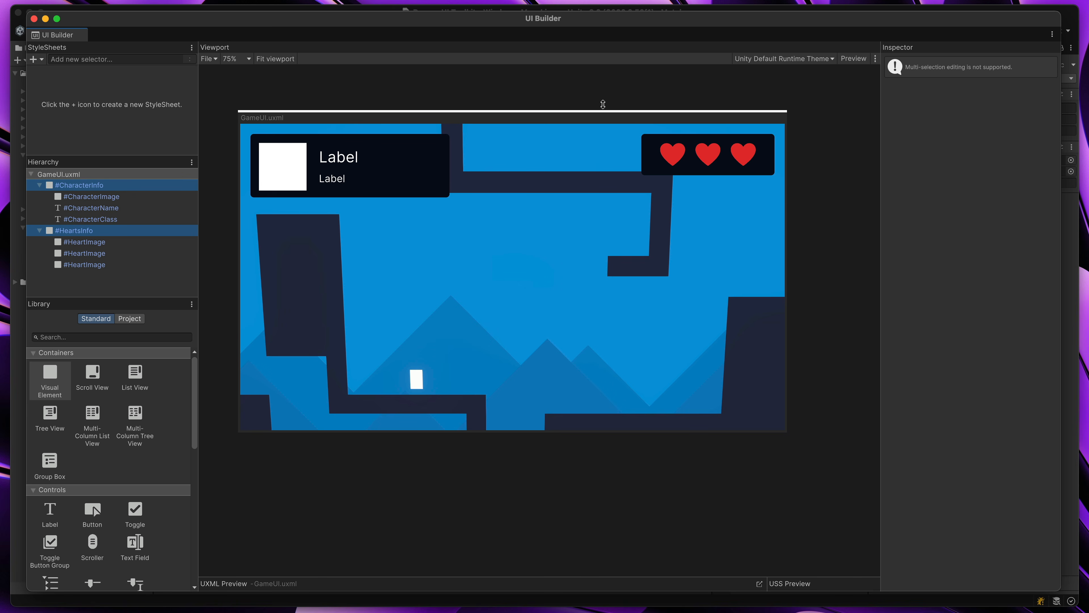
pyautogui.click(534, 154)
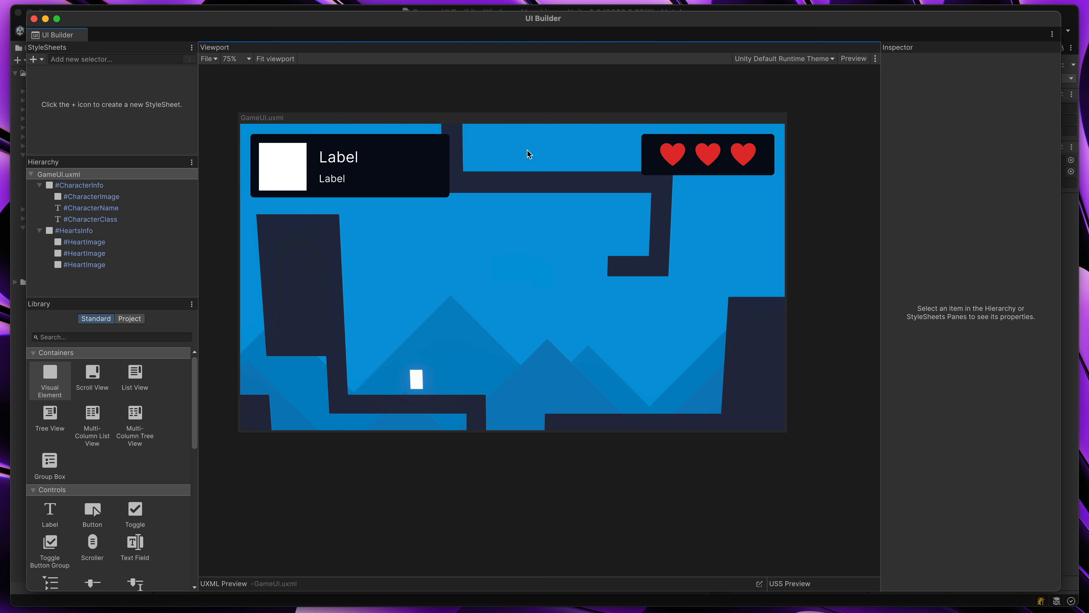
pyautogui.click(409, 146)
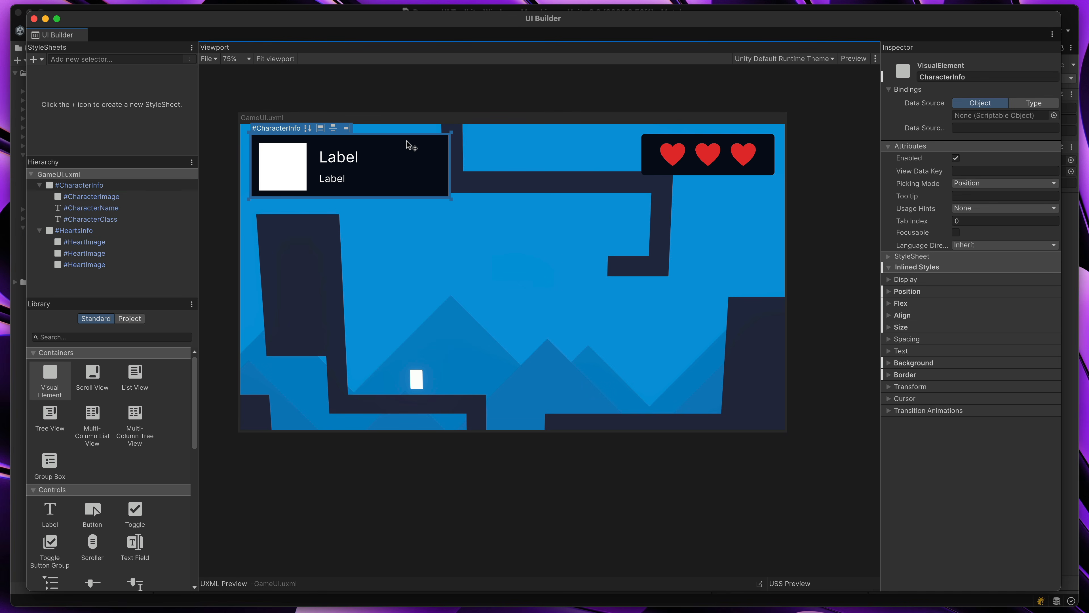
pyautogui.click(889, 365)
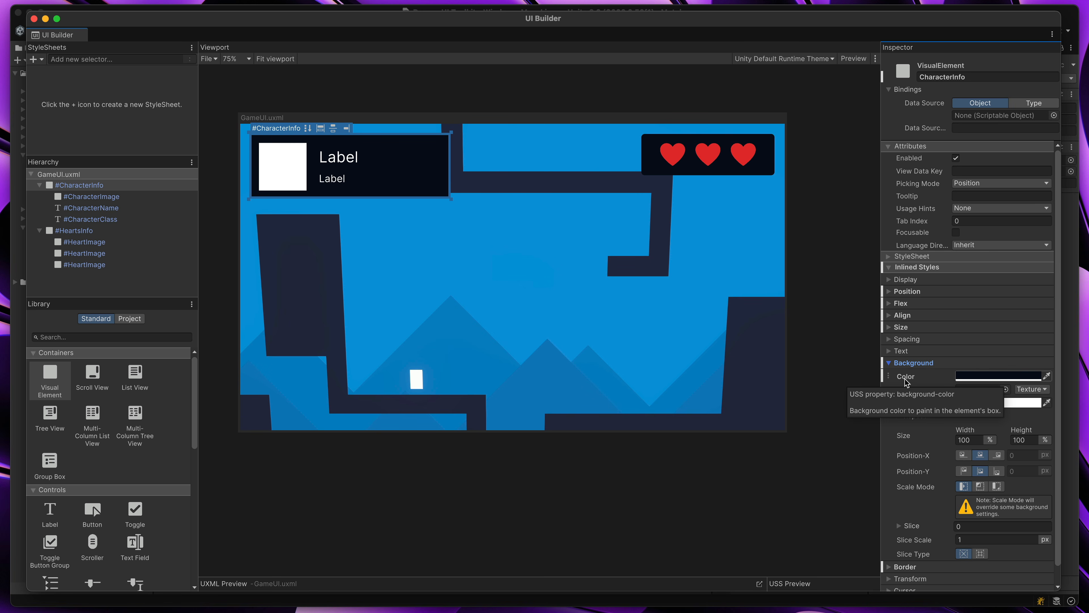
pyautogui.scroll(-1, 922, 380)
pyautogui.click(890, 550)
pyautogui.scroll(-5, 919, 518)
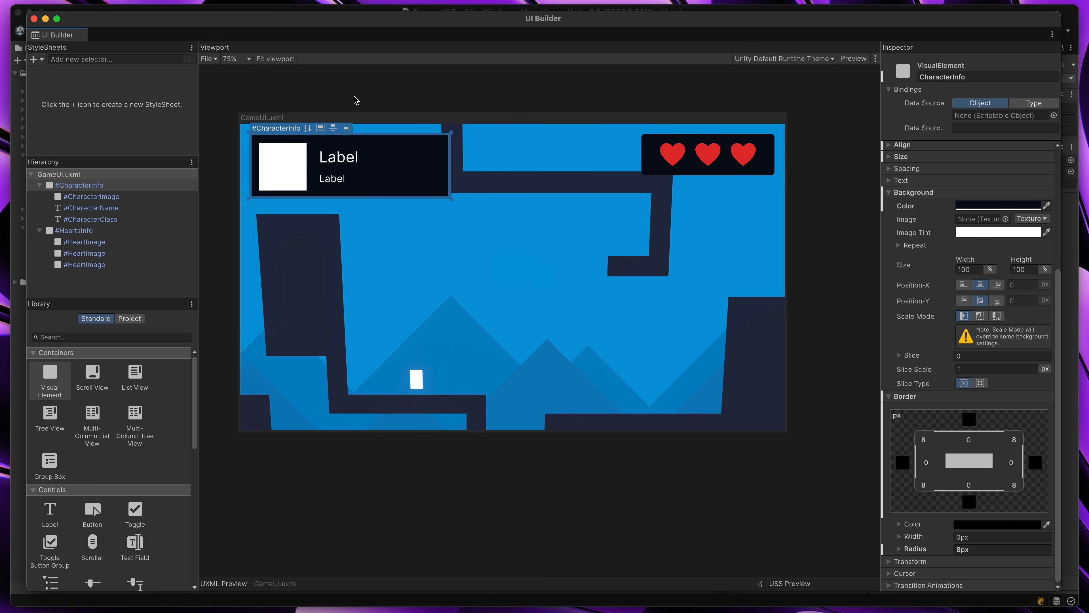
# Create a new USS style sheet named Styles in the UI Toolkit folder
pyautogui.click(36, 61)
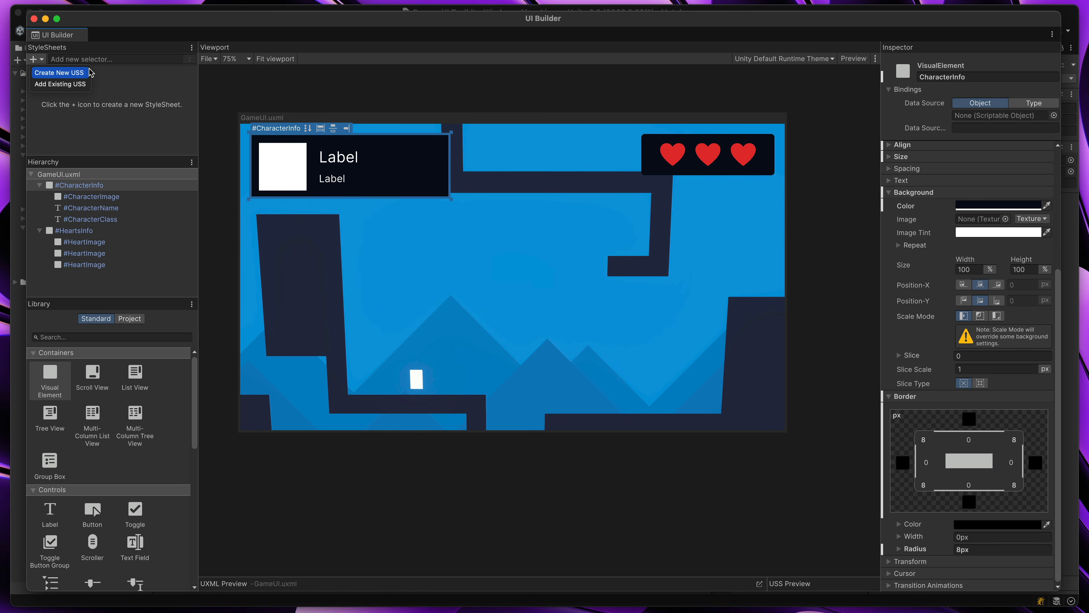
pyautogui.click(84, 73)
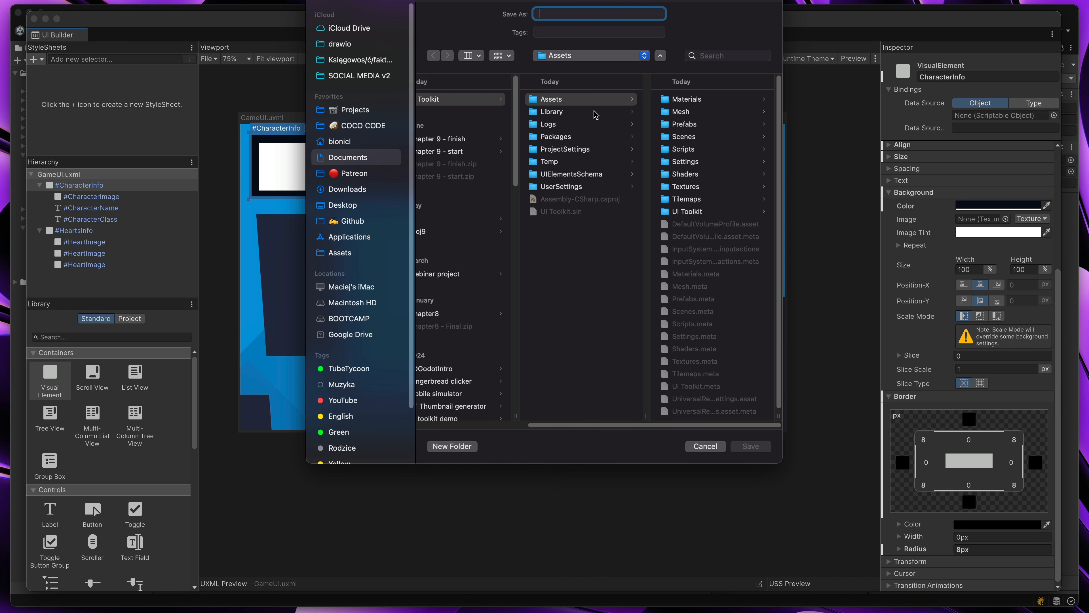
pyautogui.click(707, 212)
pyautogui.click(568, 16)
pyautogui.write('Styles')
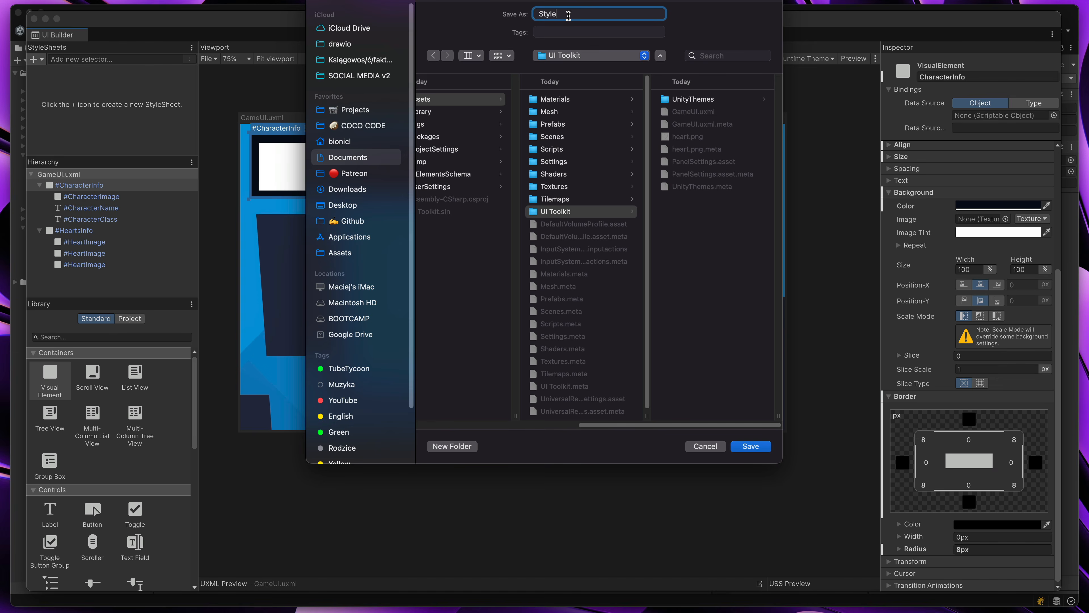
pyautogui.press('Return')
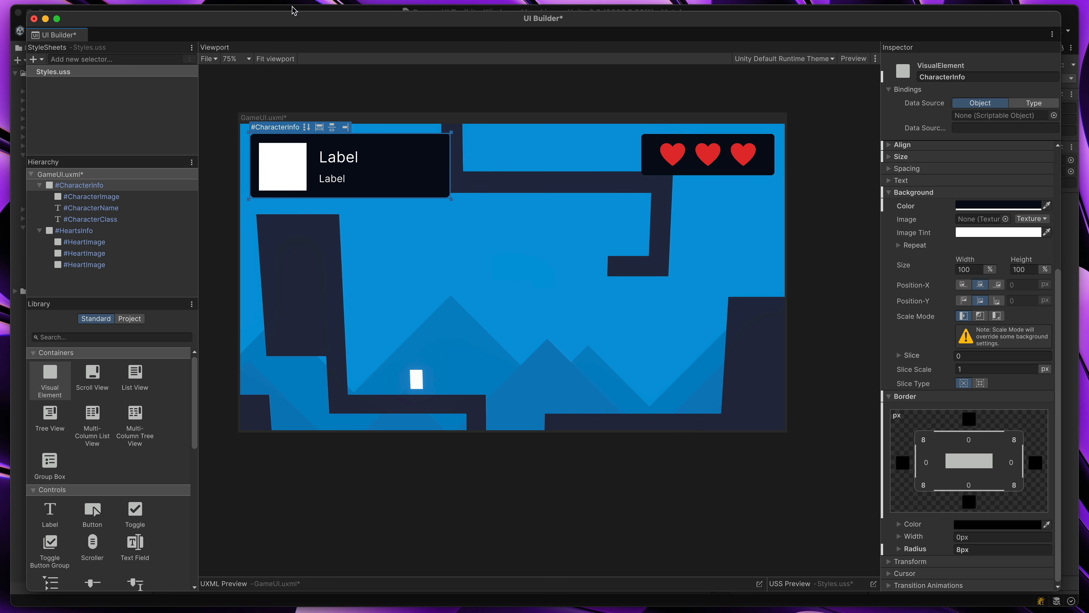
# Add a .container class selector to the Styles.uss style sheet
pyautogui.click(61, 59)
pyautogui.write('.')
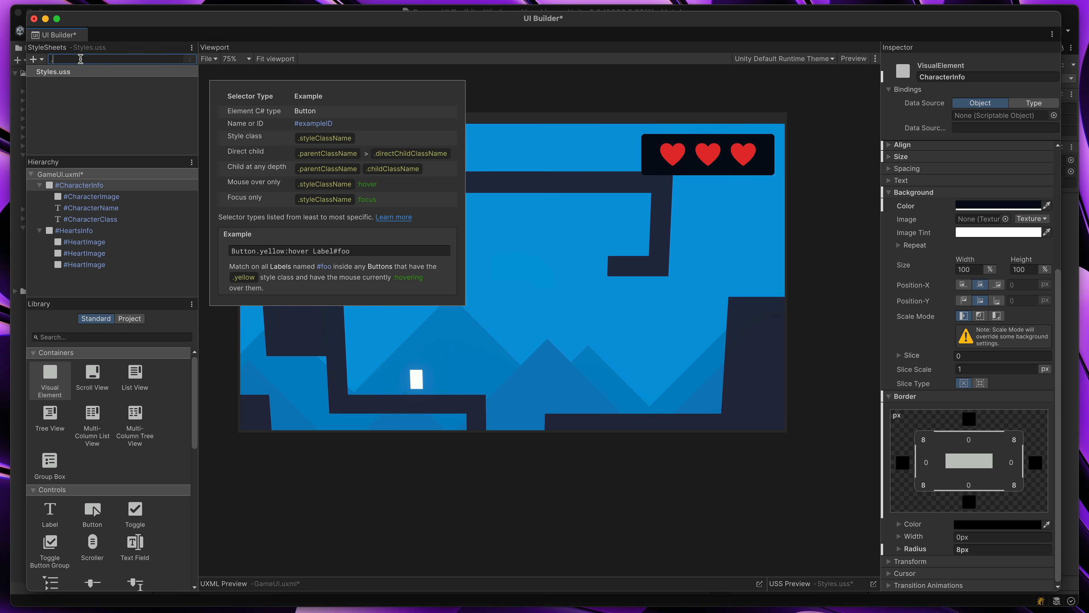
pyautogui.write('container')
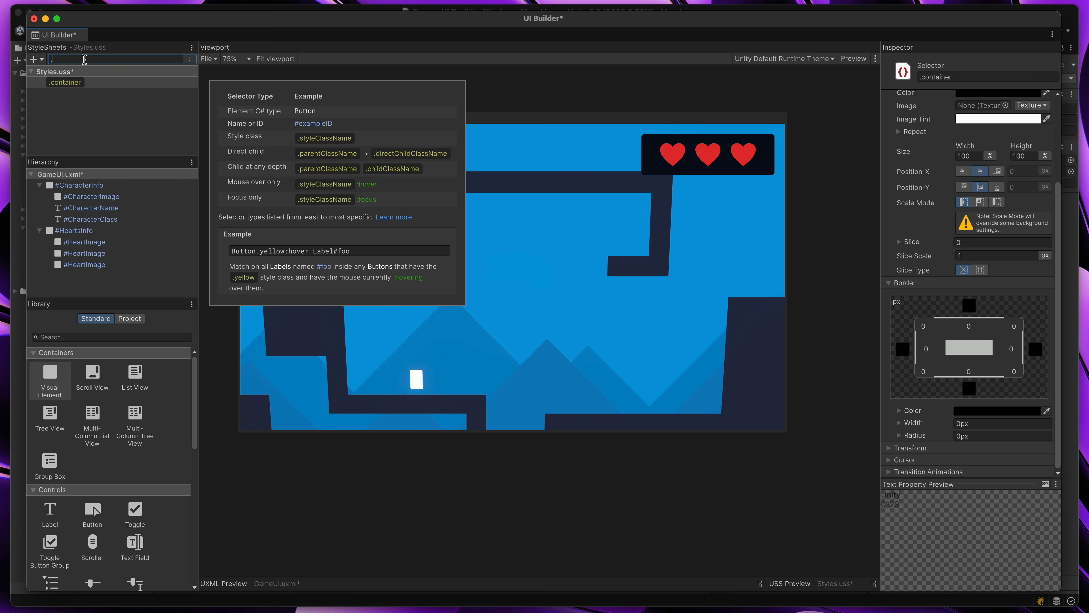
pyautogui.press('Return')
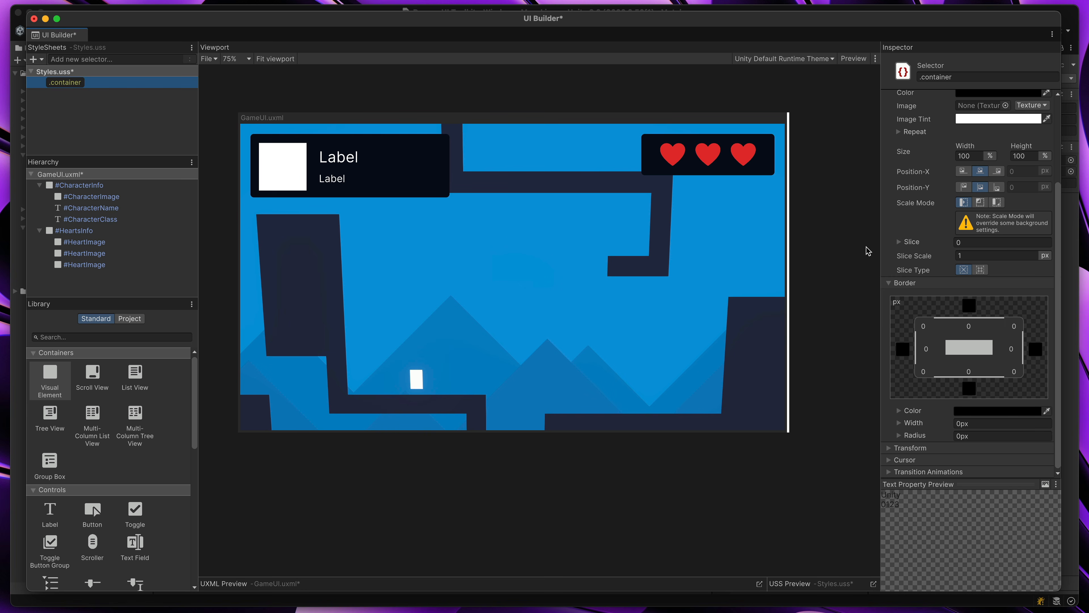
# Set the .container selector's background color to a fully opaque dark purple
pyautogui.moveTo(969, 485); pyautogui.dragTo(967, 524)
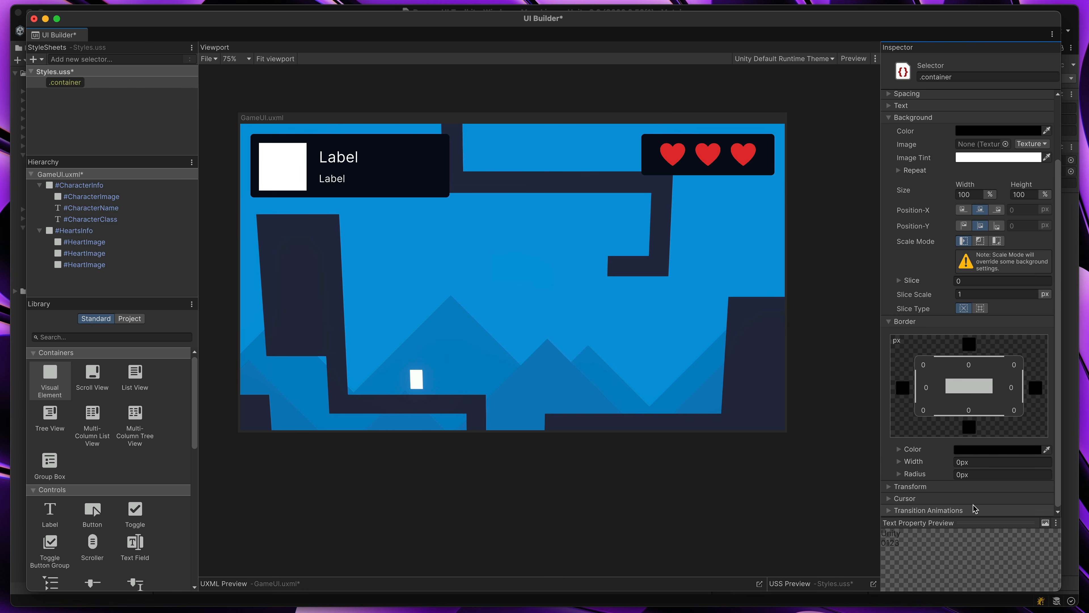
pyautogui.moveTo(1058, 239); pyautogui.dragTo(1058, 178)
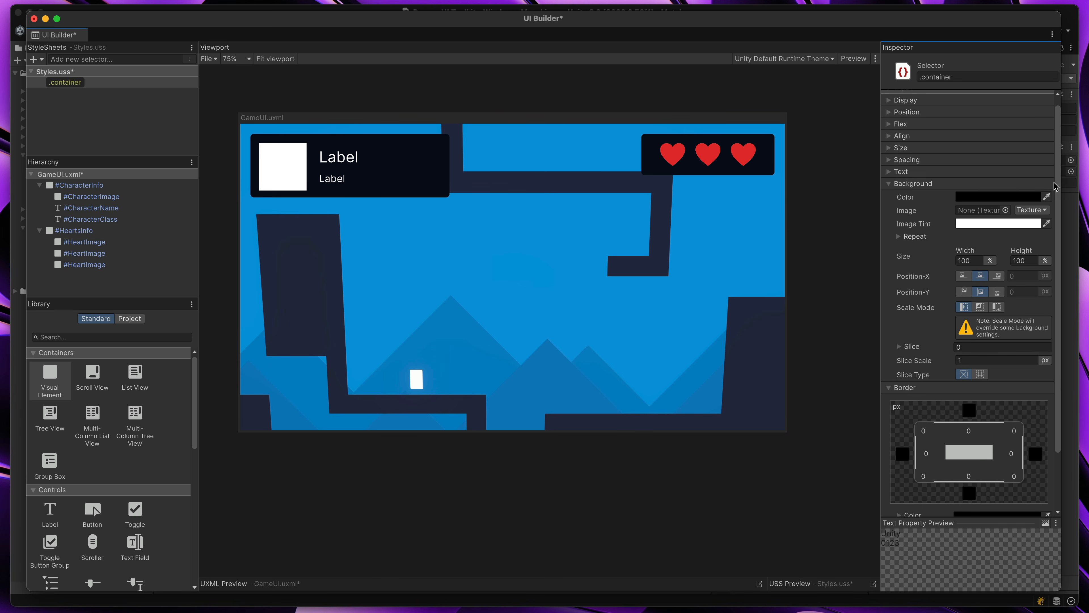
pyautogui.click(987, 198)
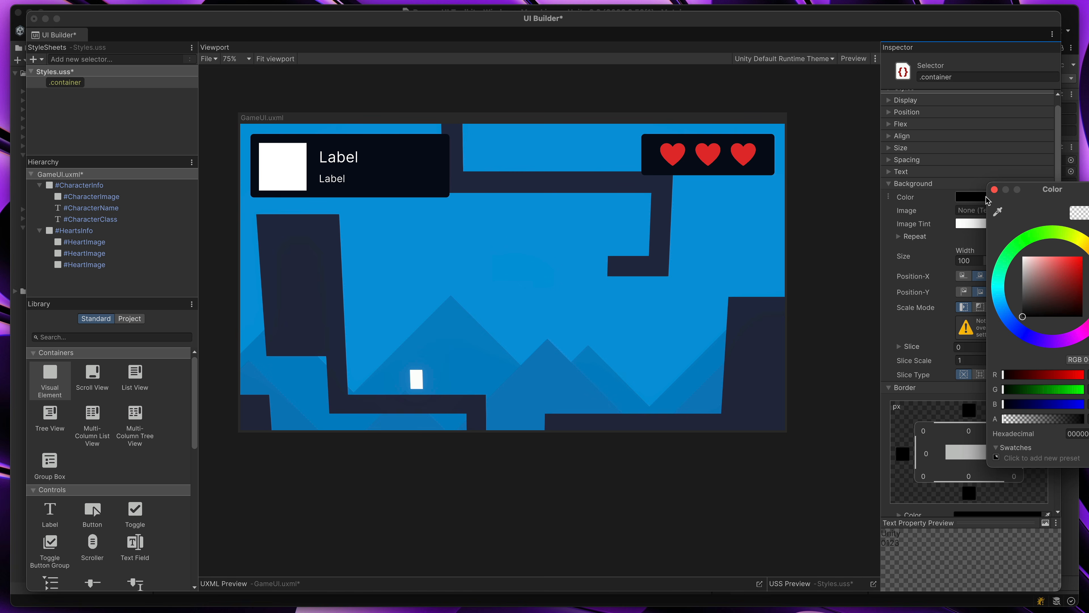
pyautogui.click(999, 212)
pyautogui.click(770, 163)
pyautogui.click(1052, 342)
pyautogui.moveTo(1052, 342); pyautogui.dragTo(1076, 303)
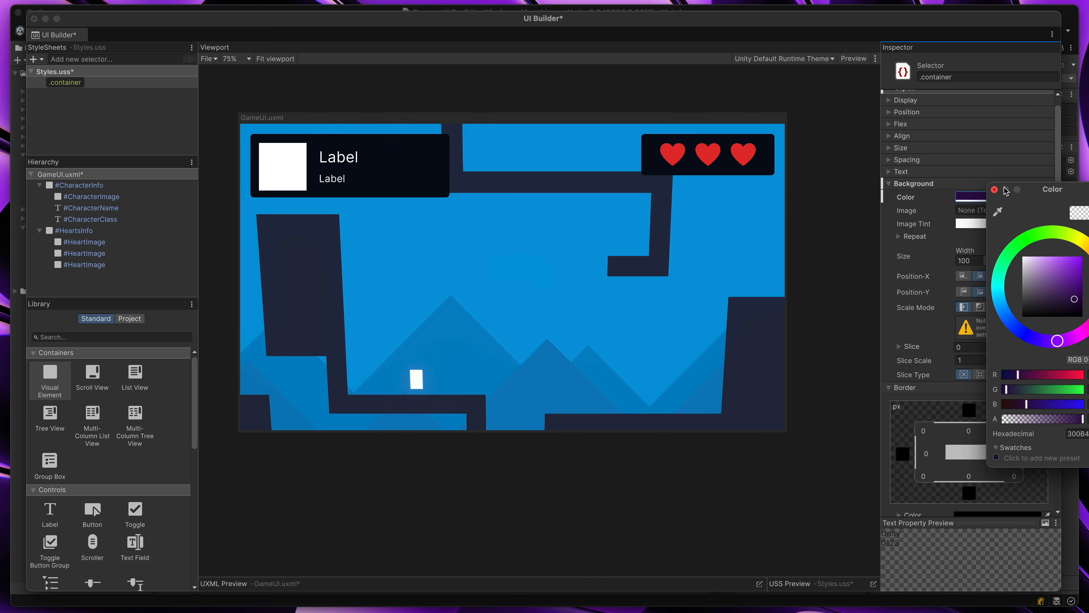
pyautogui.click(994, 190)
# Set the .container selector's border radius to 8px and collapse its border settings
pyautogui.scroll(-3, 956, 268)
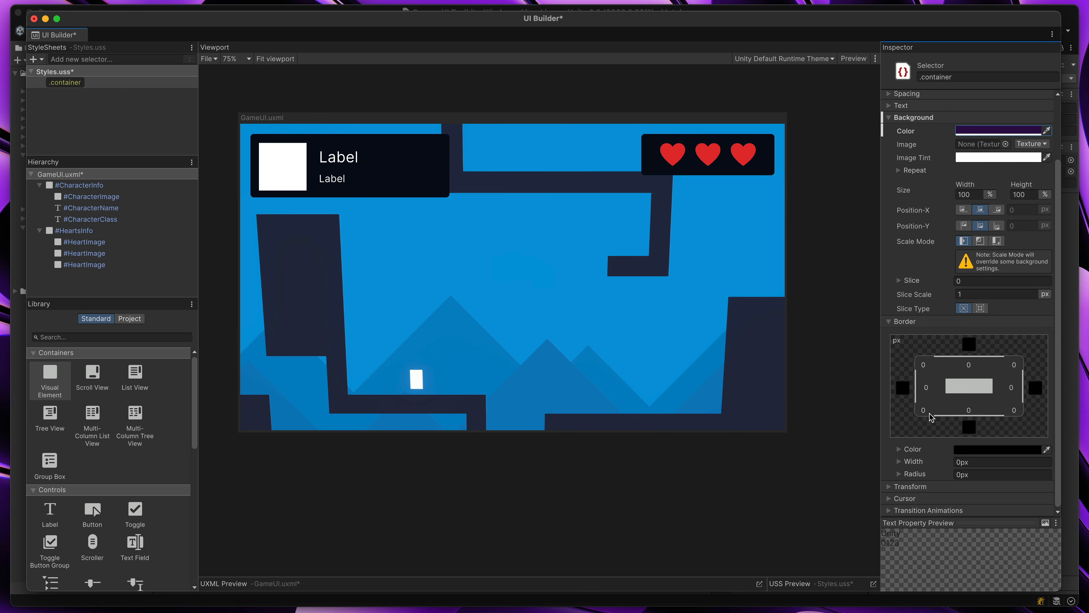
pyautogui.click(995, 474)
pyautogui.write('8')
pyautogui.press('Return')
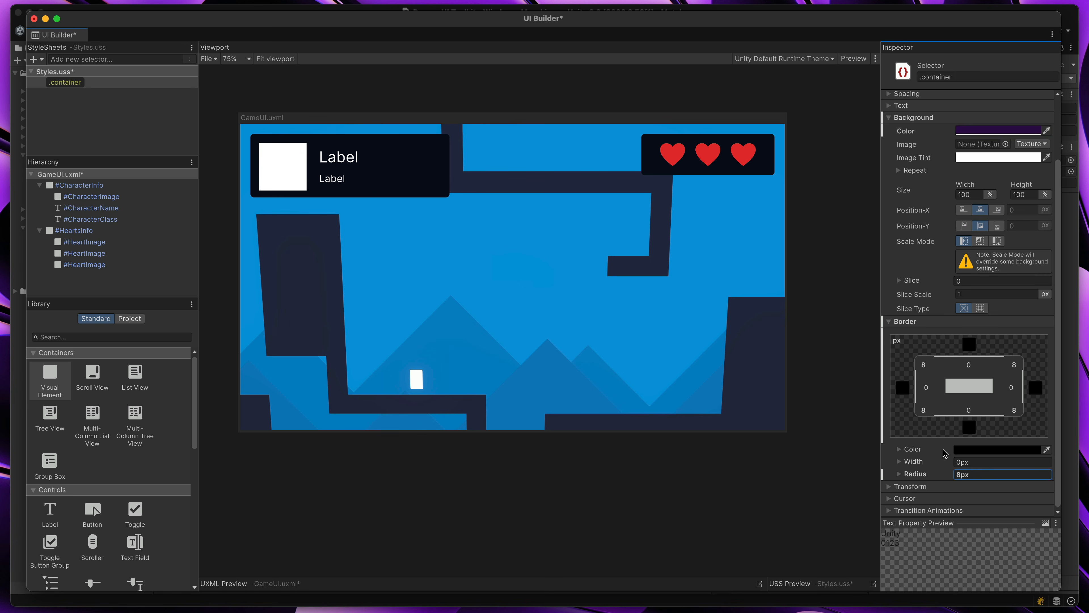
pyautogui.click(891, 322)
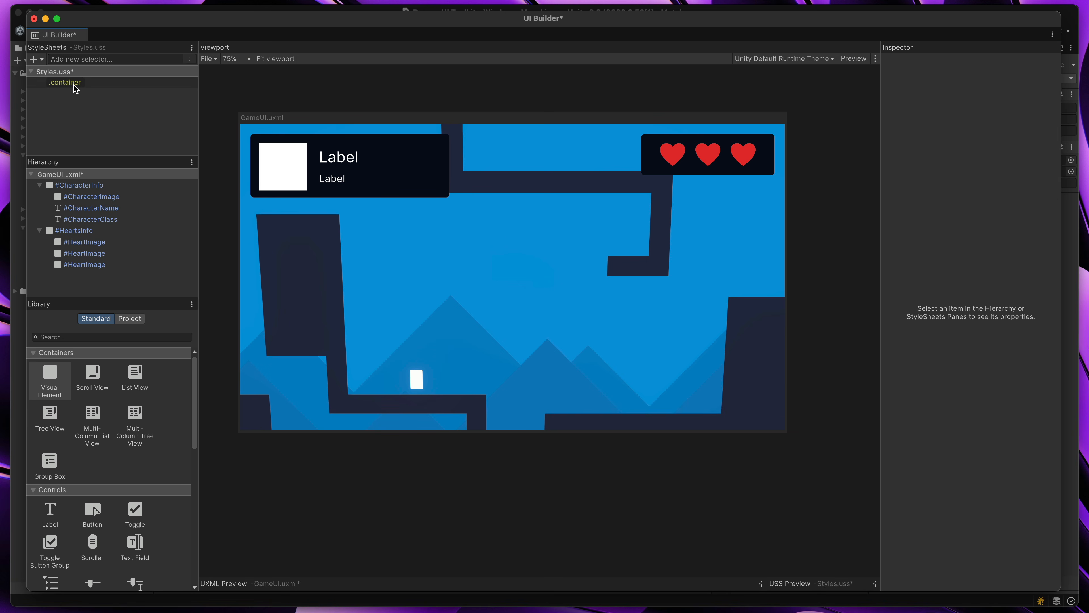
# Apply the .container class to the CharacterInfo element and clear the selection
pyautogui.click(72, 86)
pyautogui.moveTo(64, 82); pyautogui.dragTo(88, 185)
pyautogui.click(423, 87)
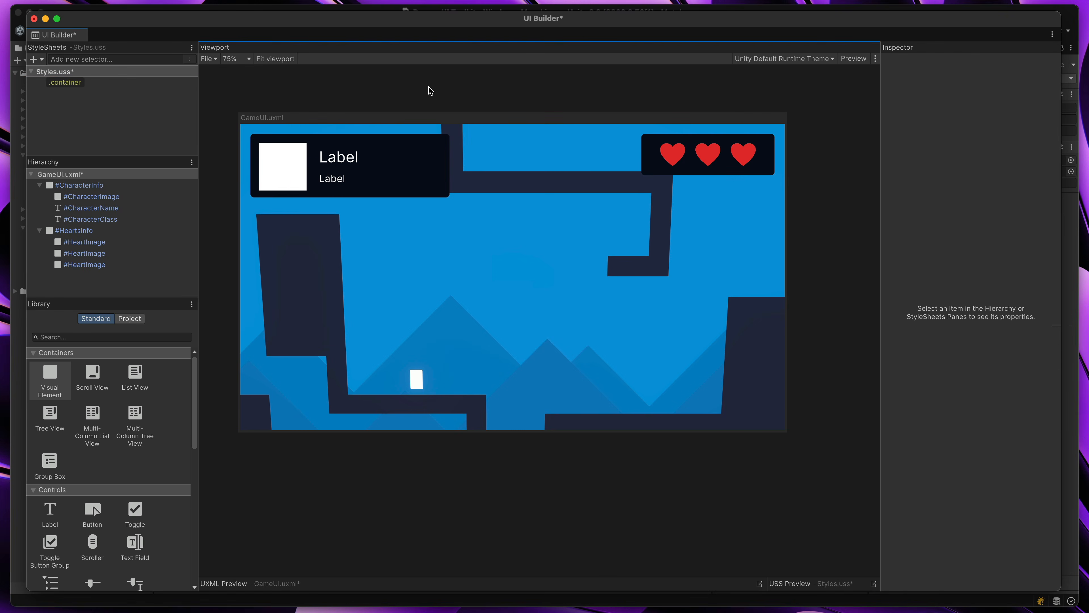
# Unset the inlined background color and border styles on the CharacterInfo panel
pyautogui.click(400, 137)
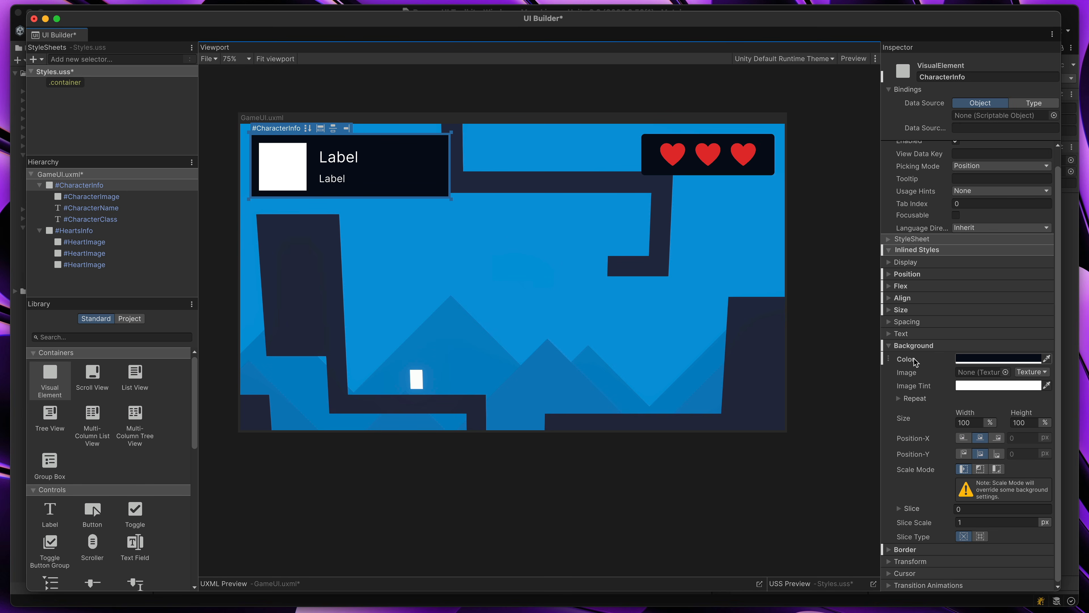
pyautogui.click(889, 360)
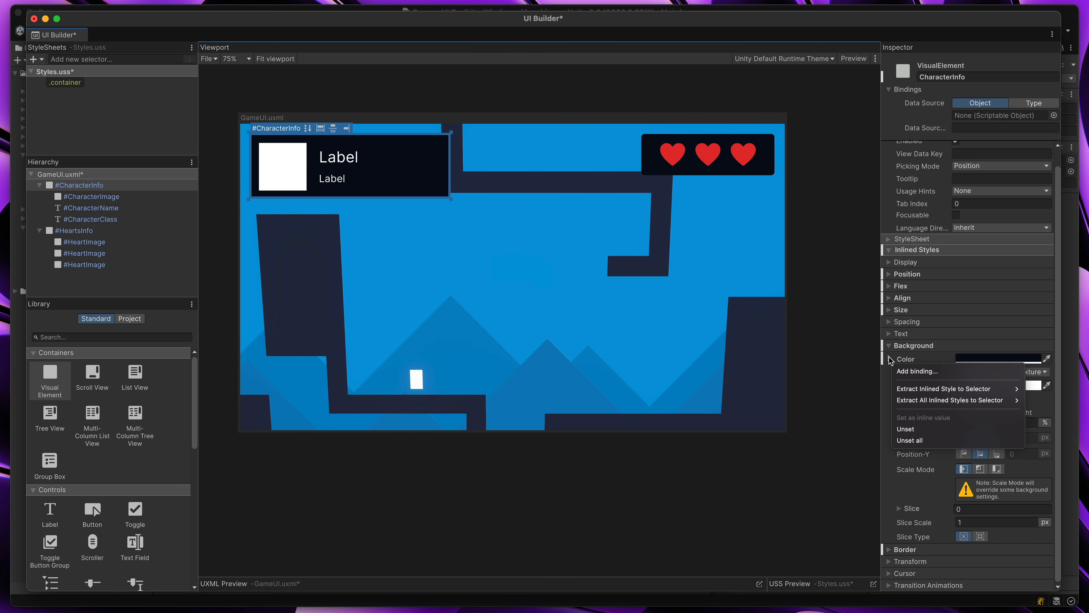
pyautogui.click(925, 429)
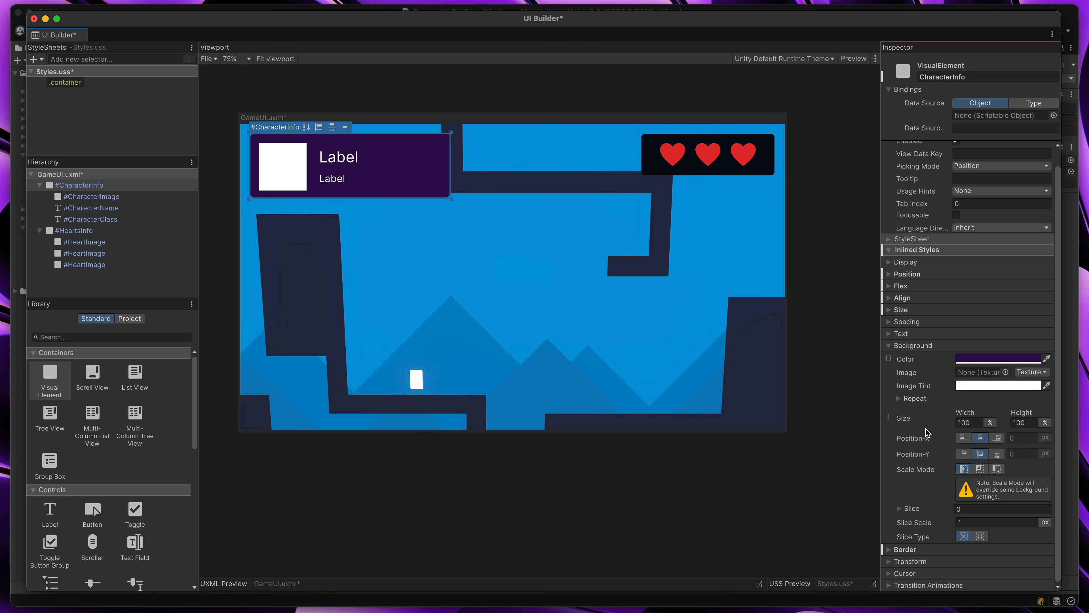
pyautogui.click(886, 554)
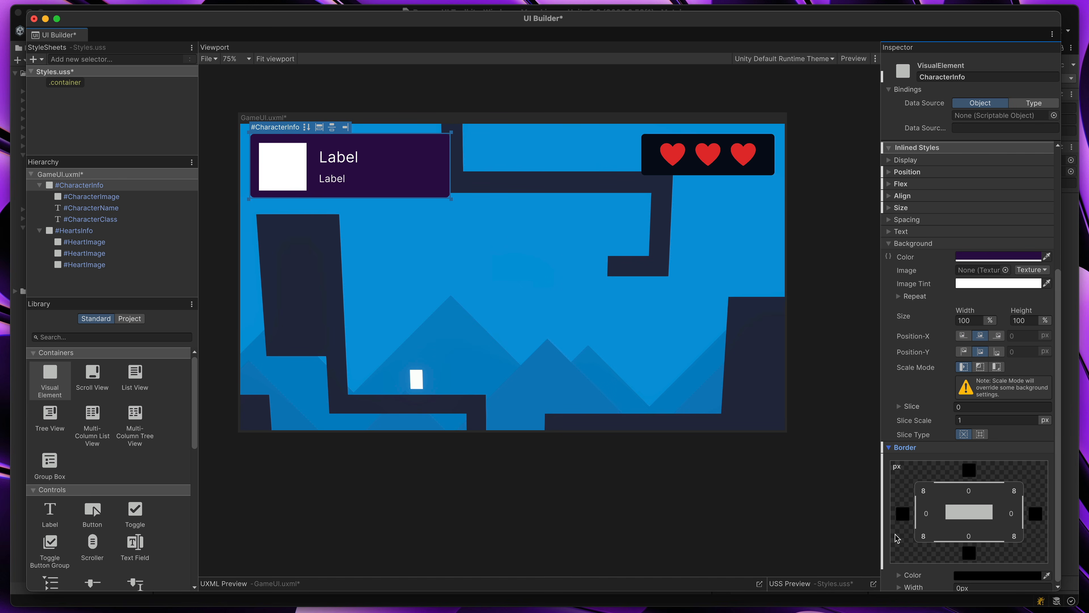
pyautogui.rightClick(898, 449)
pyautogui.click(917, 477)
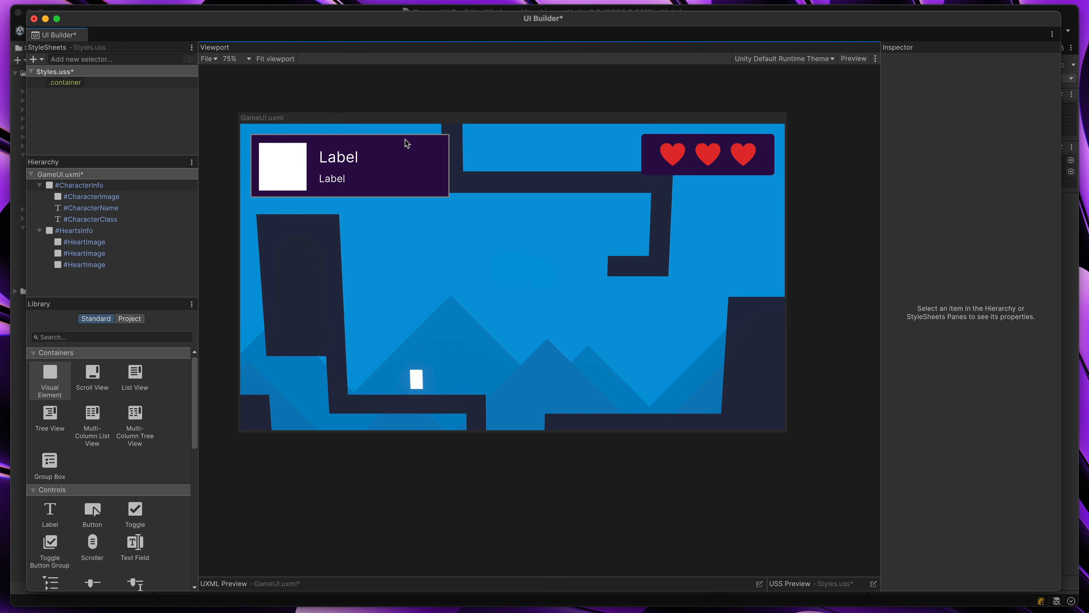
# Try a 51px border radius on the .container selector and undo it
pyautogui.click(66, 82)
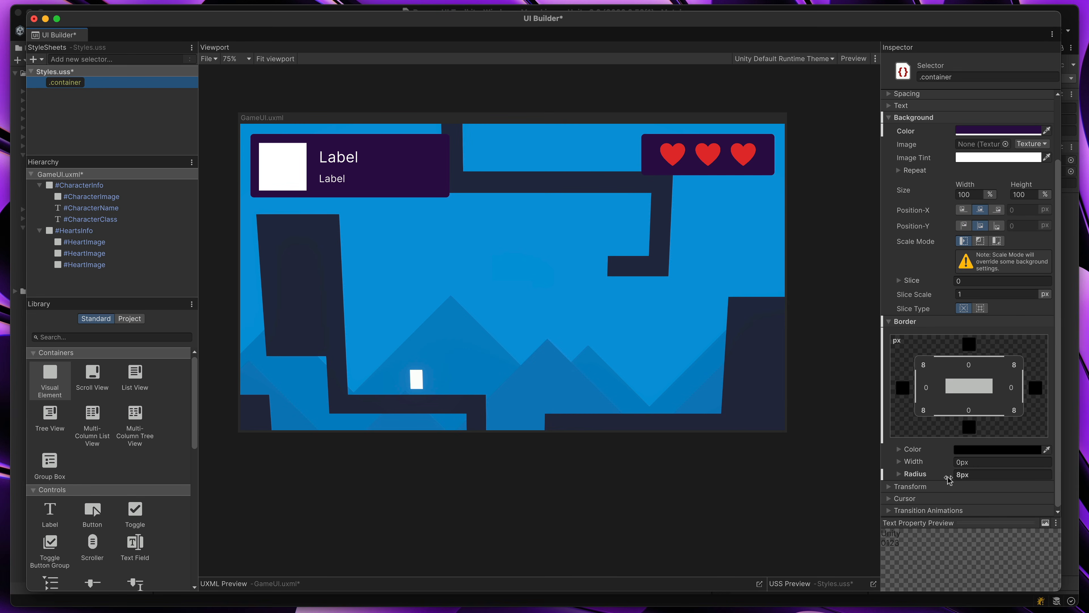
pyautogui.moveTo(949, 481)
pyautogui.mouseDown()
pyautogui.moveTo(1028, 482)
pyautogui.moveTo(956, 481)
pyautogui.moveTo(978, 482)
pyautogui.moveTo(968, 482)
pyautogui.mouseUp()
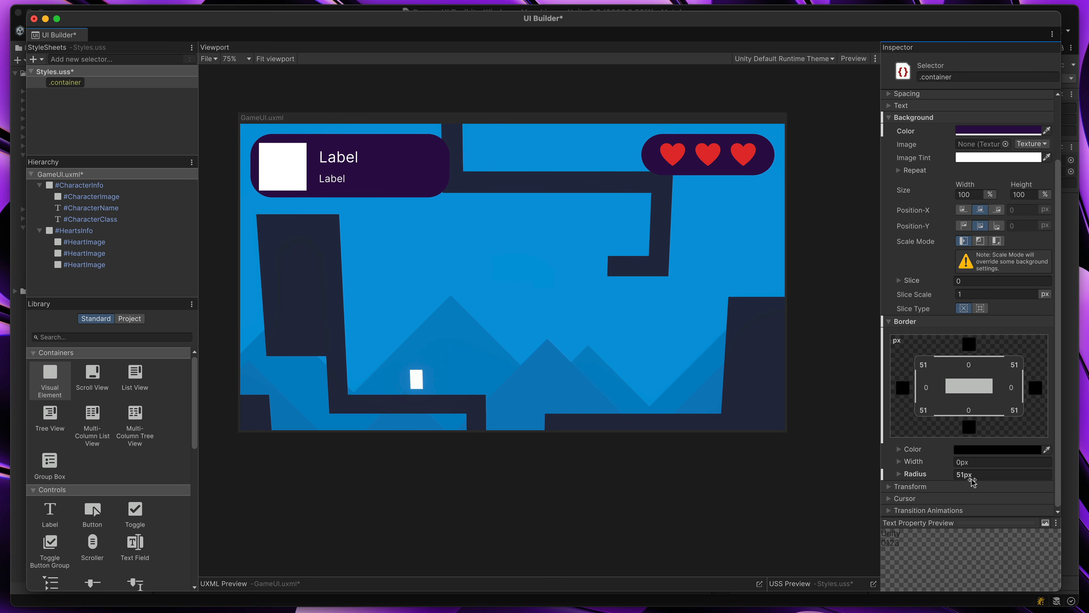
pyautogui.press('super+z')
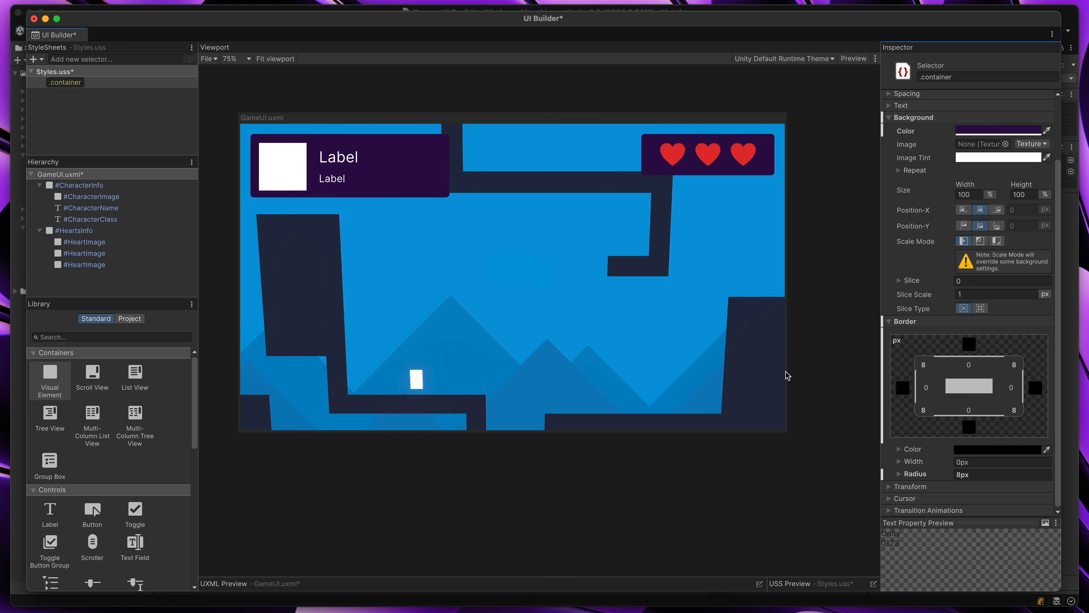
# Place a new Visual Element in the middle of the GameUI canvas and apply the .container class to it
pyautogui.moveTo(35, 388); pyautogui.dragTo(338, 346)
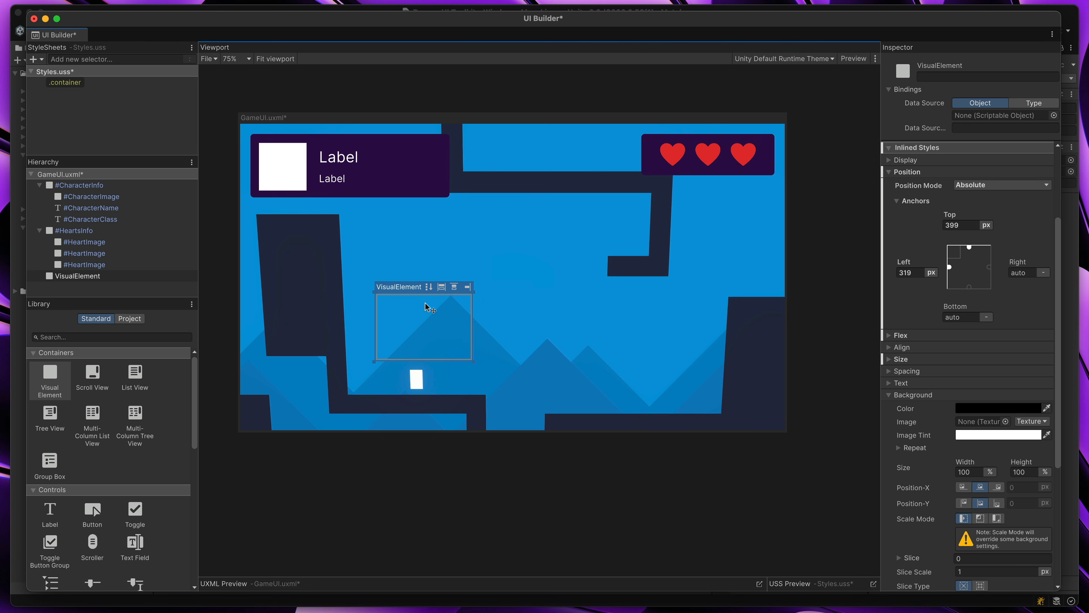
pyautogui.click(65, 82)
pyautogui.moveTo(65, 82); pyautogui.dragTo(91, 279)
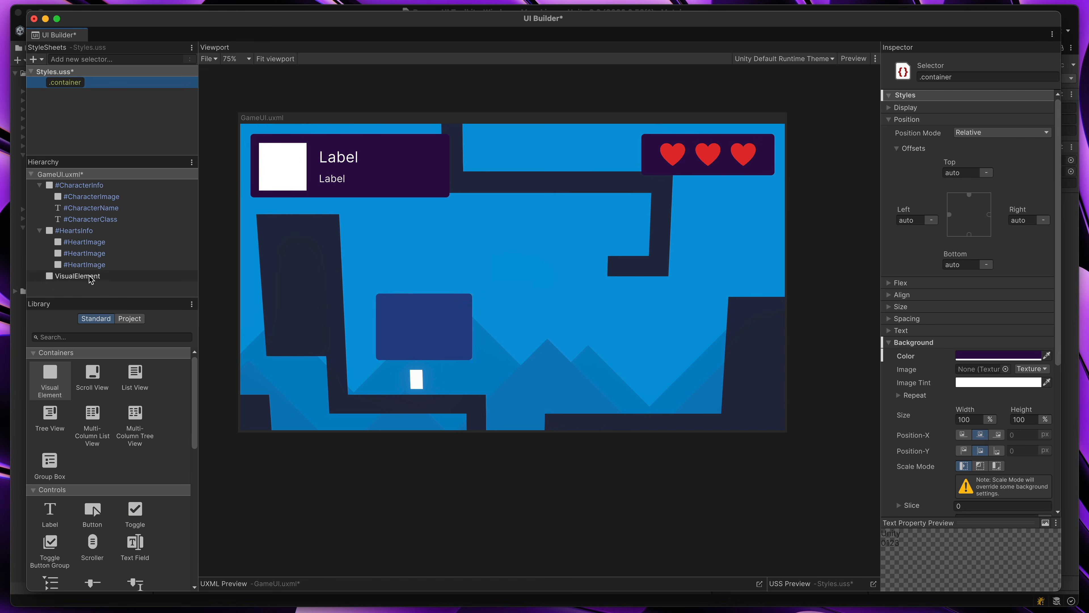
# Widen the newly placed Visual Element to roughly twice its width and delete it
pyautogui.click(453, 328)
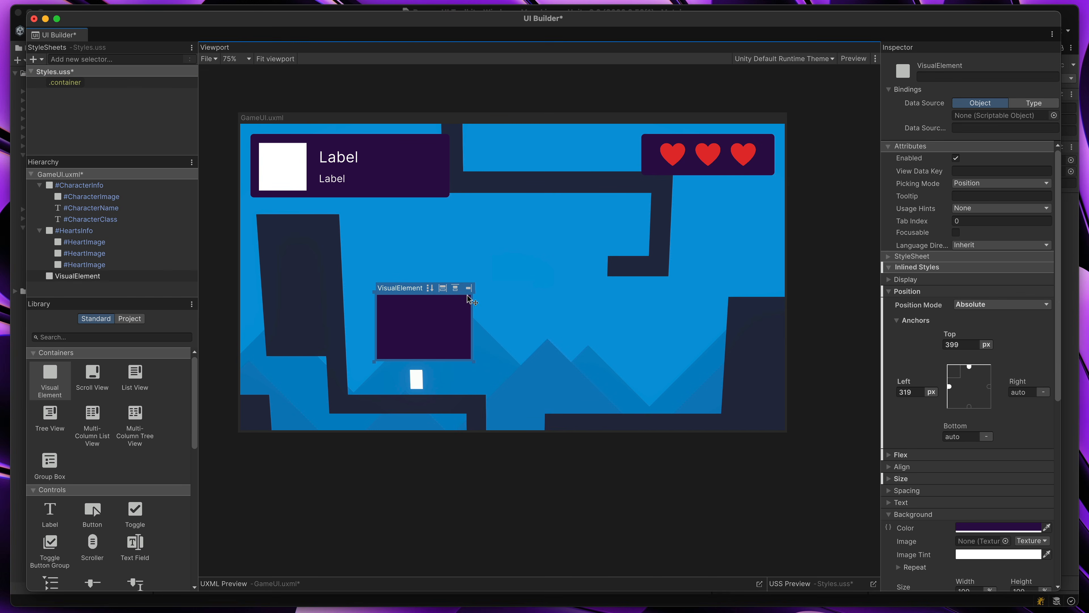
pyautogui.moveTo(471, 300); pyautogui.dragTo(574, 301)
pyautogui.click(641, 470)
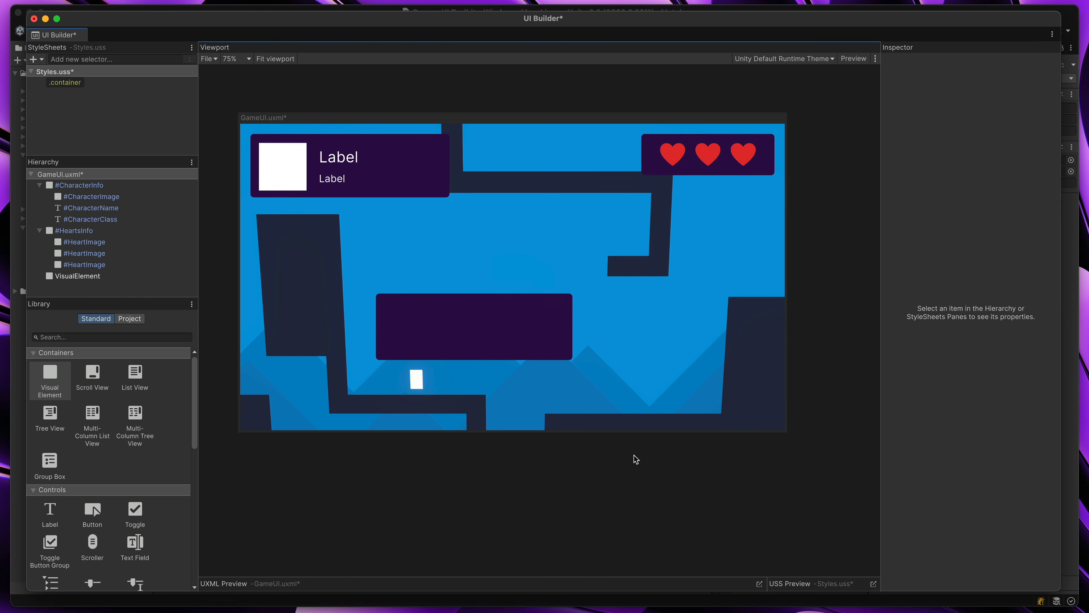
pyautogui.click(529, 318)
pyautogui.press('Delete')
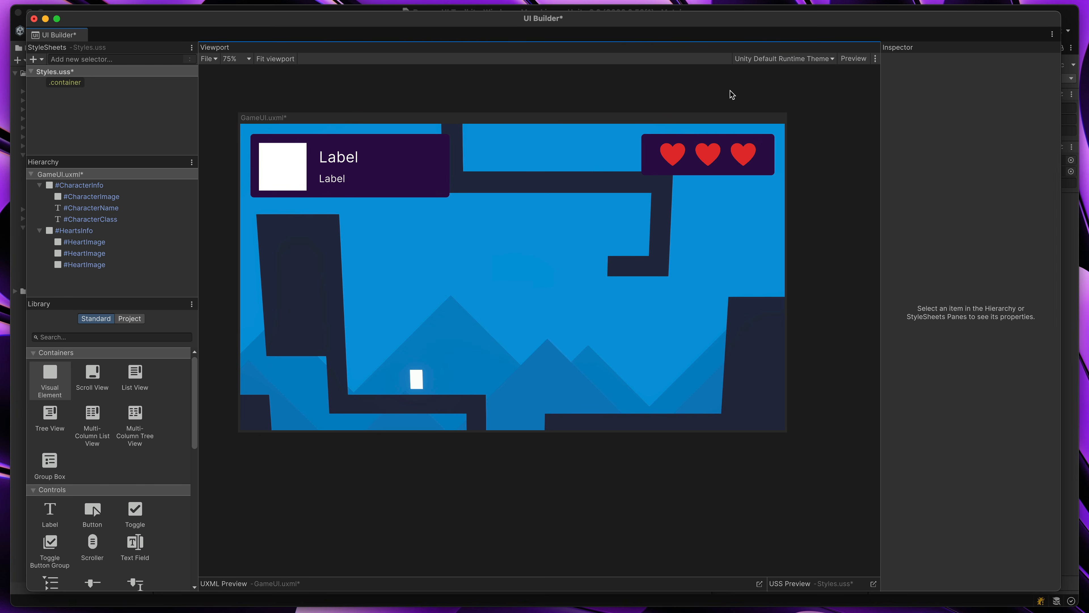
# Examine the three heart images in the HeartsInfo panel individually and as a multiple selection
pyautogui.click(672, 167)
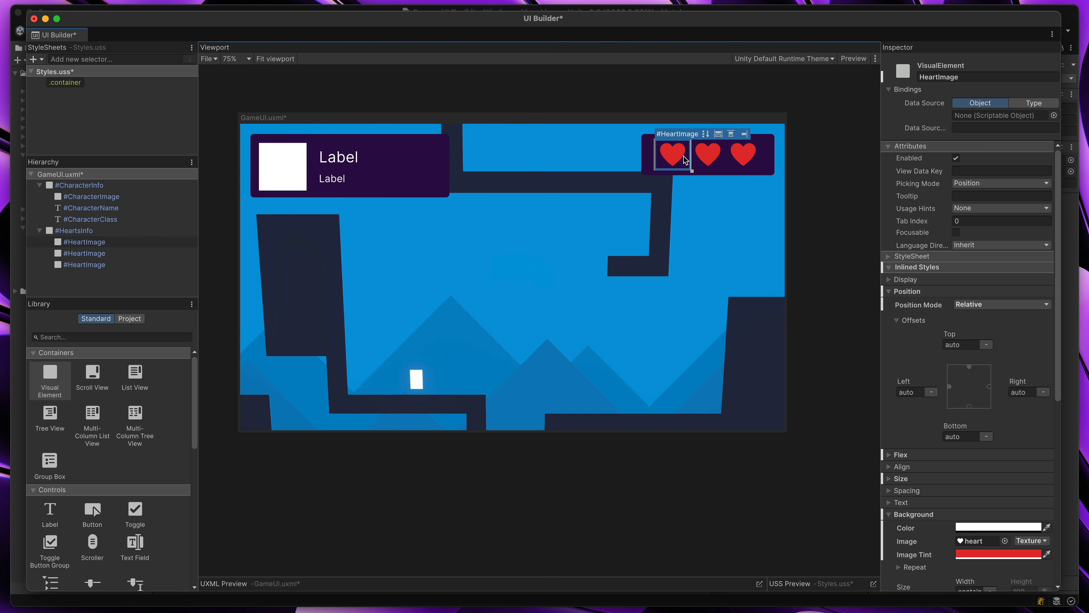
pyautogui.click(718, 164)
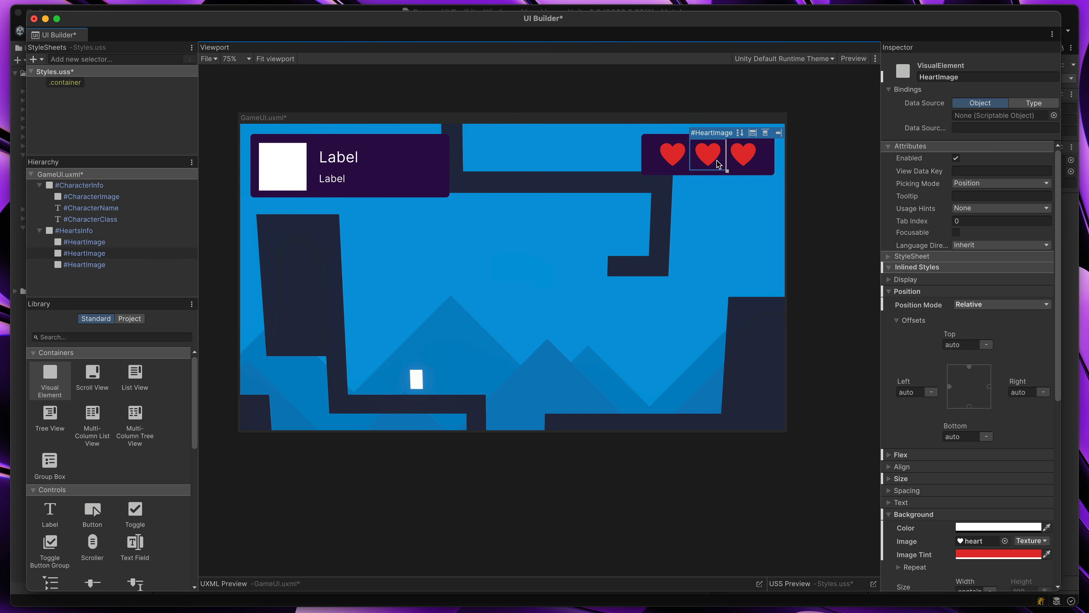
pyautogui.click(742, 163)
pyautogui.keyDown('shift'); pyautogui.click(130, 244); pyautogui.keyUp('shift')
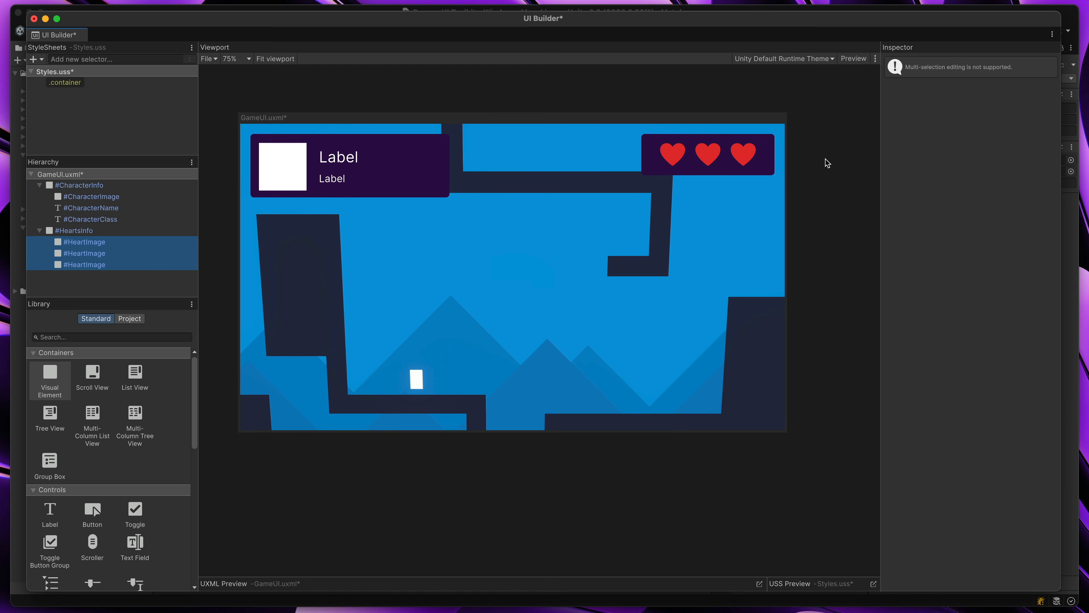
pyautogui.click(840, 160)
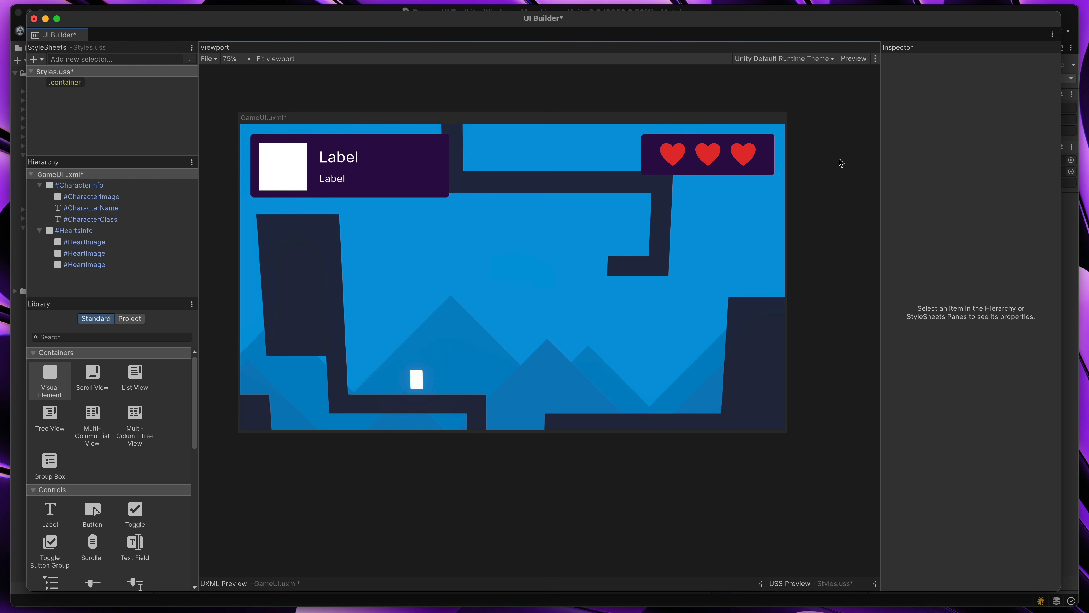
# Delete the second and third heart images from HeartsInfo, keeping only the first one
pyautogui.click(683, 161)
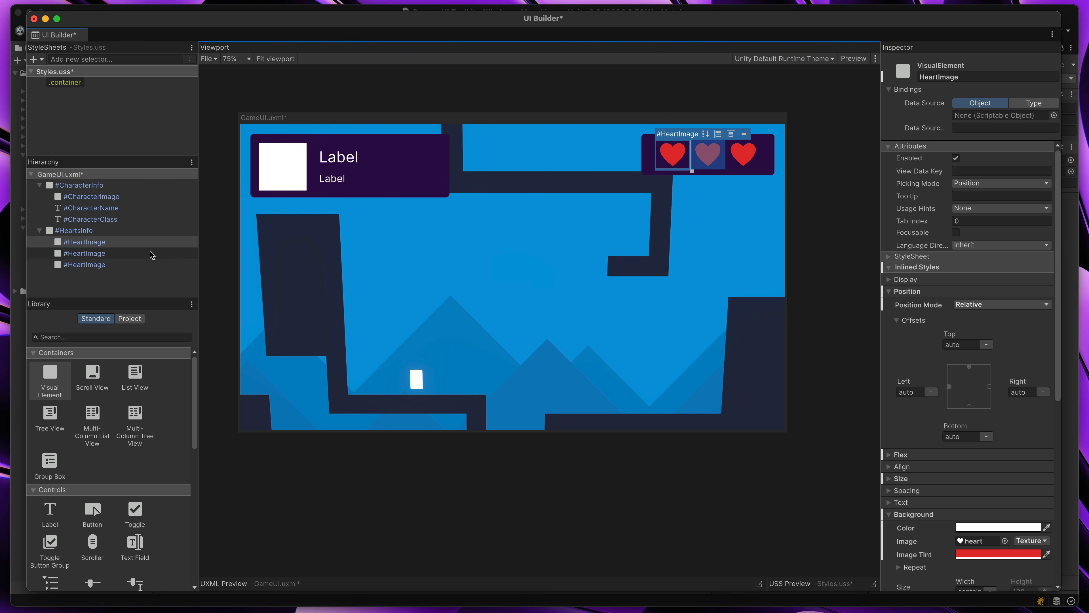
pyautogui.click(123, 263)
pyautogui.keyDown('shift'); pyautogui.click(96, 257); pyautogui.keyUp('shift')
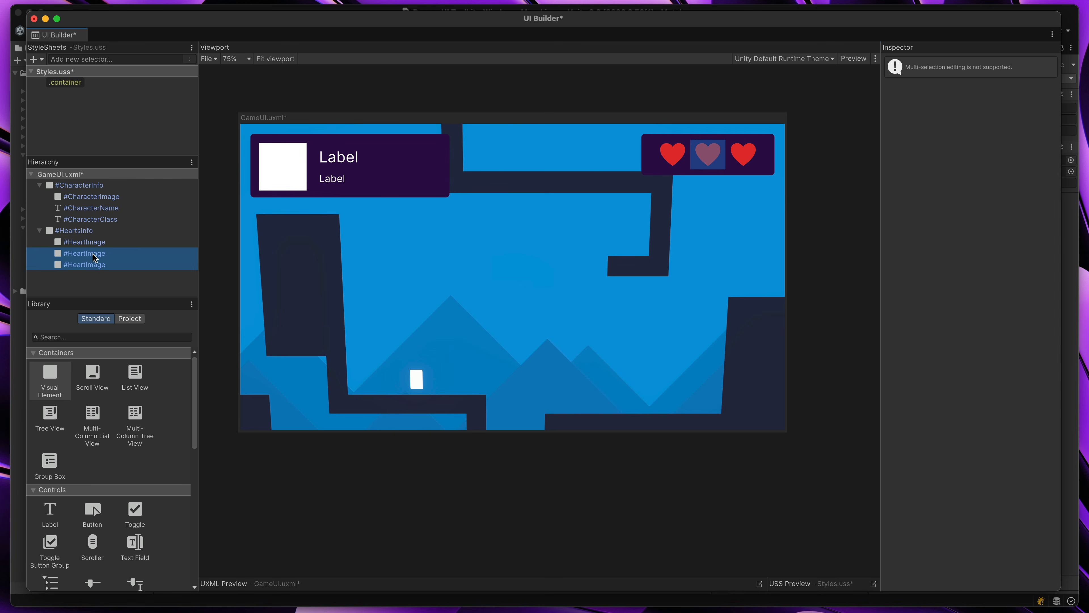
pyautogui.rightClick(96, 259)
pyautogui.click(112, 320)
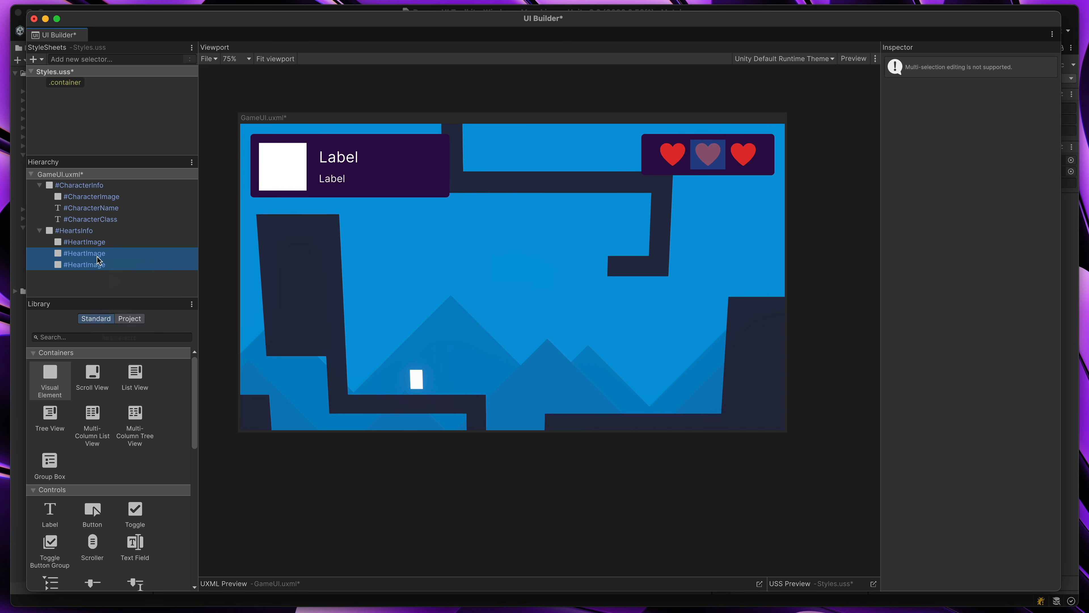
# Extract the inline styles of HeartImage in the HeartsInfo panel into a new style class named heart
pyautogui.click(84, 242)
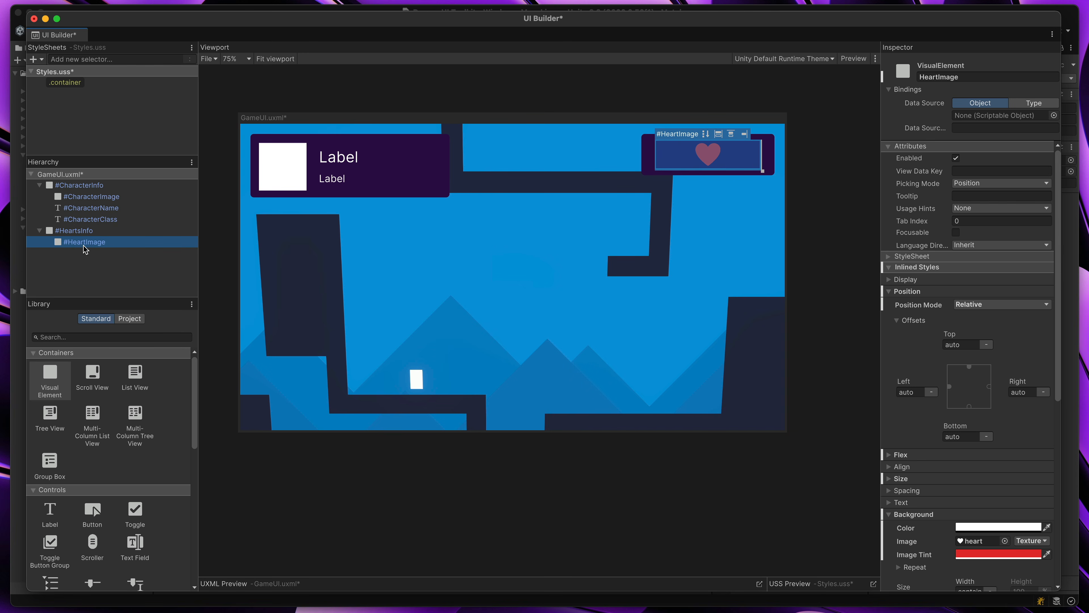
pyautogui.click(65, 82)
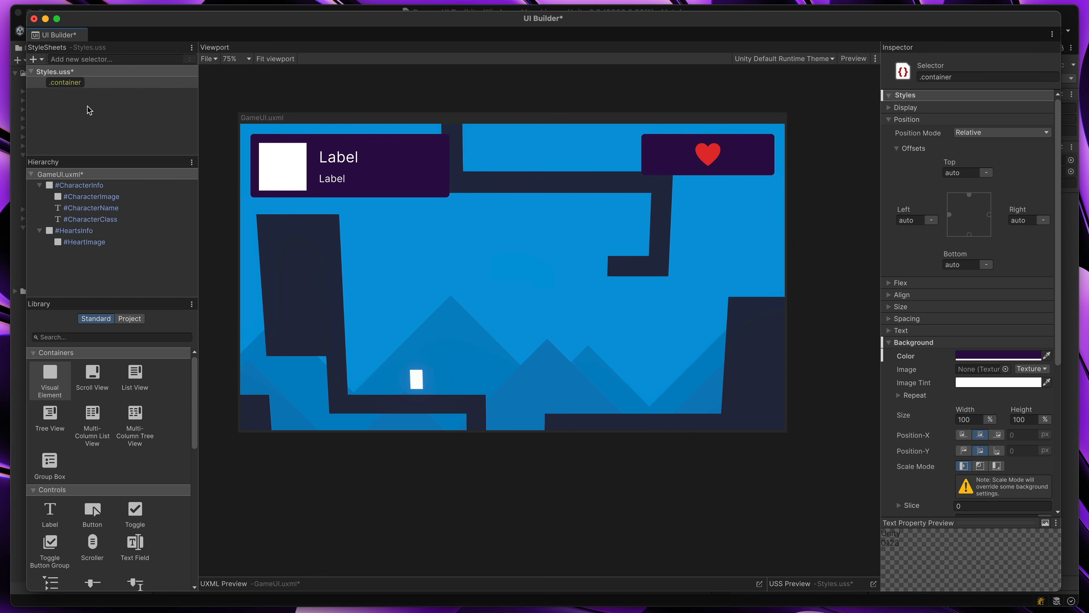
pyautogui.click(703, 157)
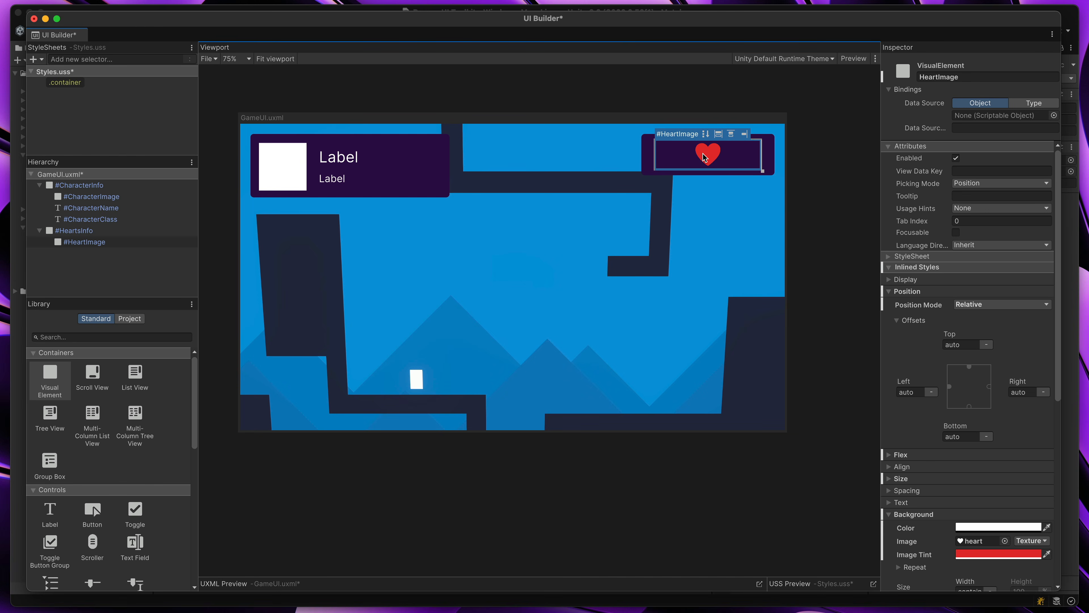
pyautogui.click(890, 258)
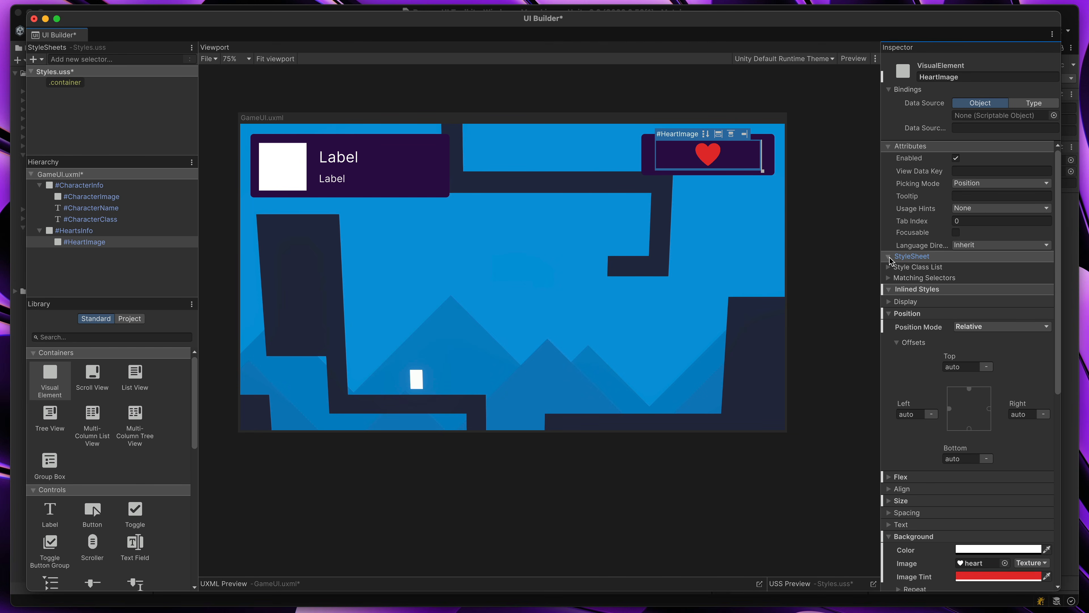
pyautogui.click(888, 268)
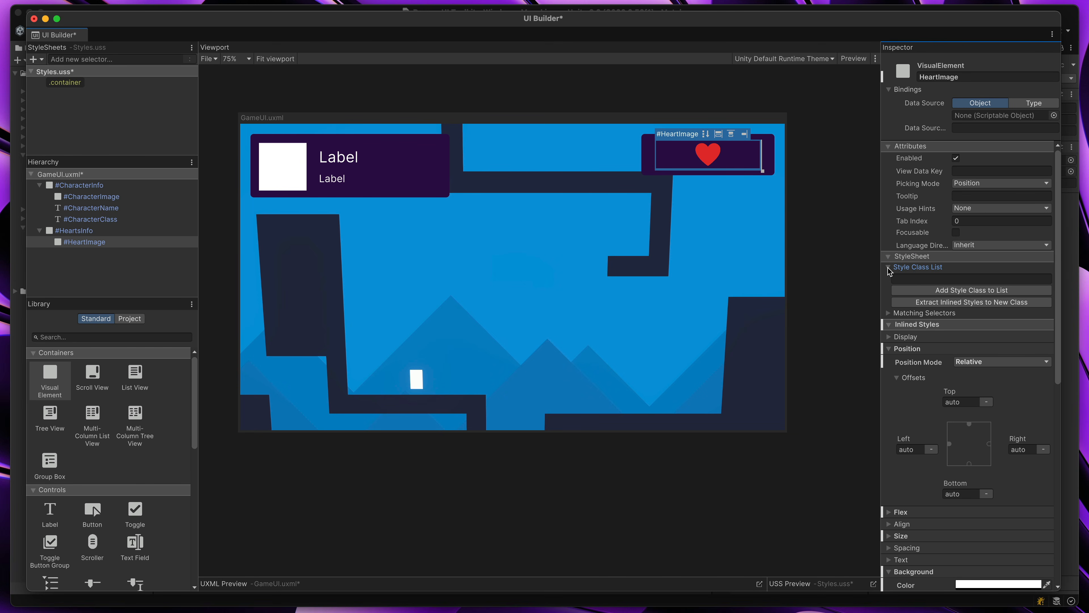
pyautogui.click(903, 280)
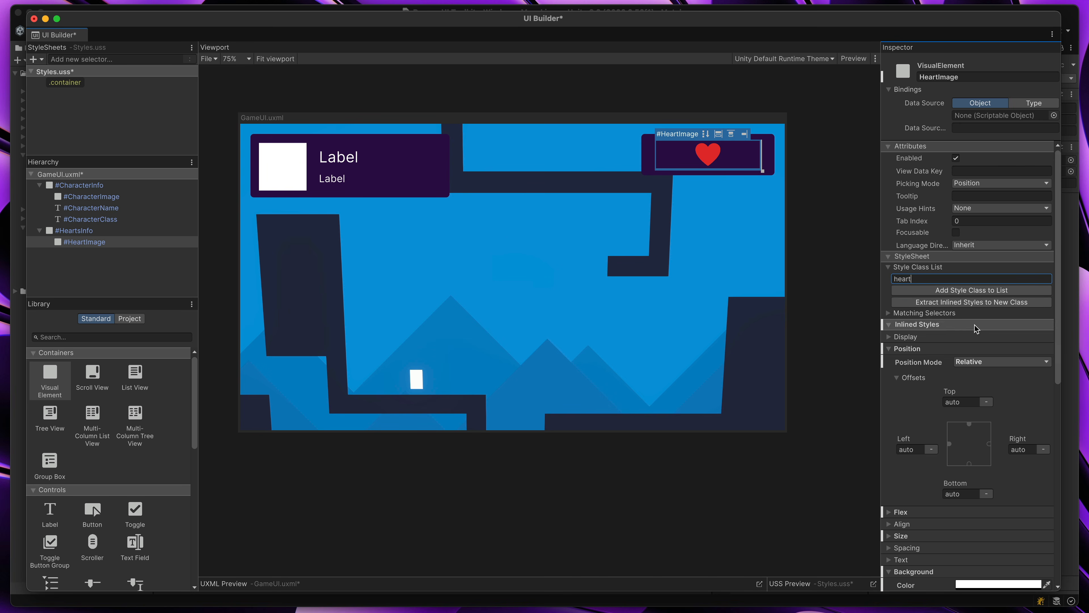
pyautogui.click(892, 350)
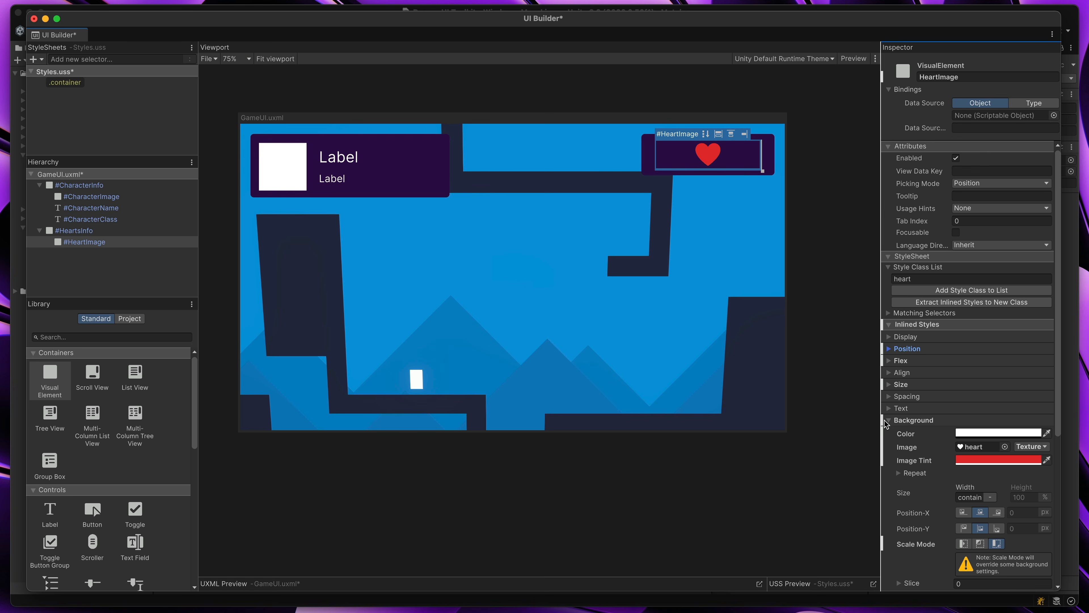
pyautogui.click(888, 421)
pyautogui.click(889, 433)
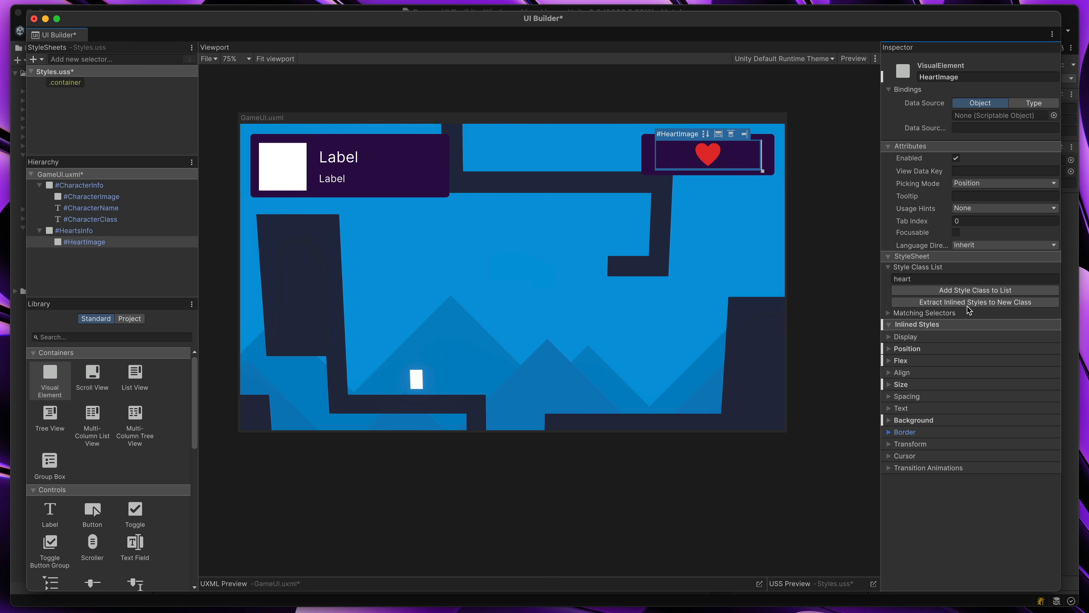
pyautogui.click(903, 302)
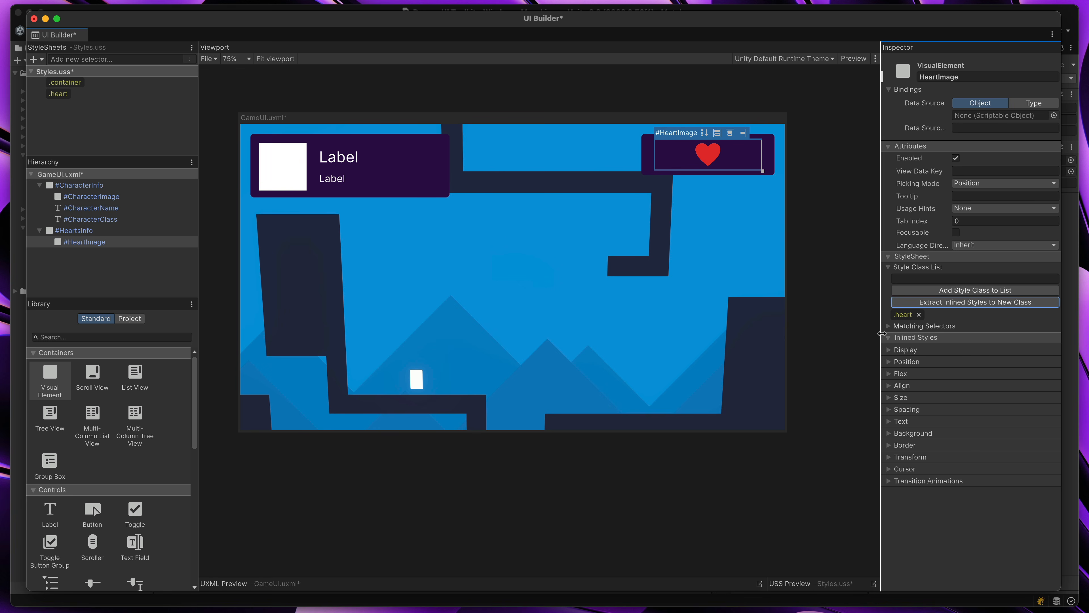
# Duplicate the HeartImage carrying the .heart class twice to fill HeartsInfo with three hearts
pyautogui.click(89, 97)
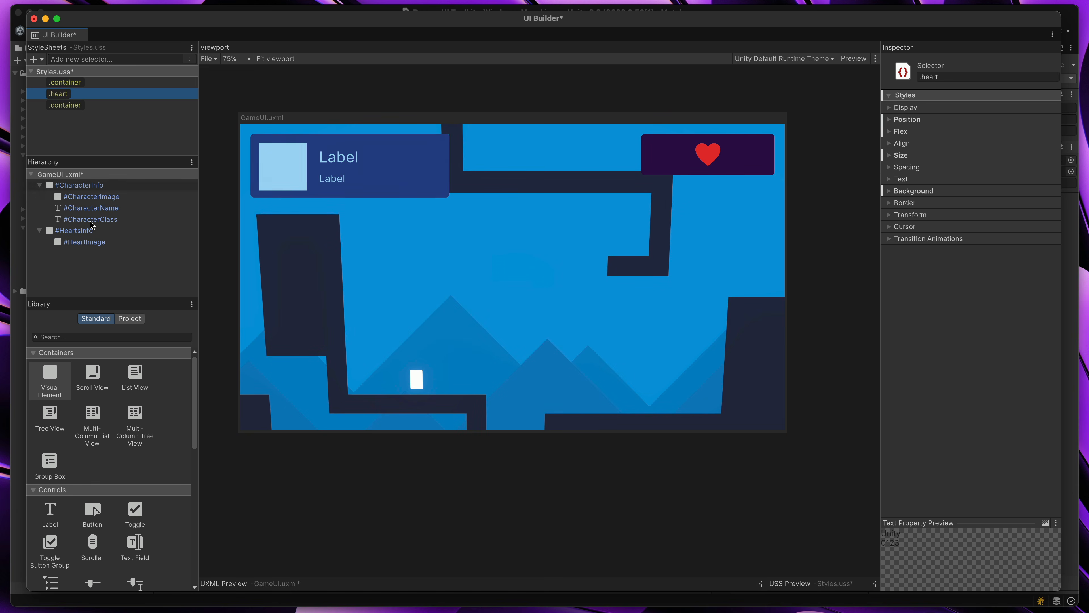
pyautogui.click(86, 242)
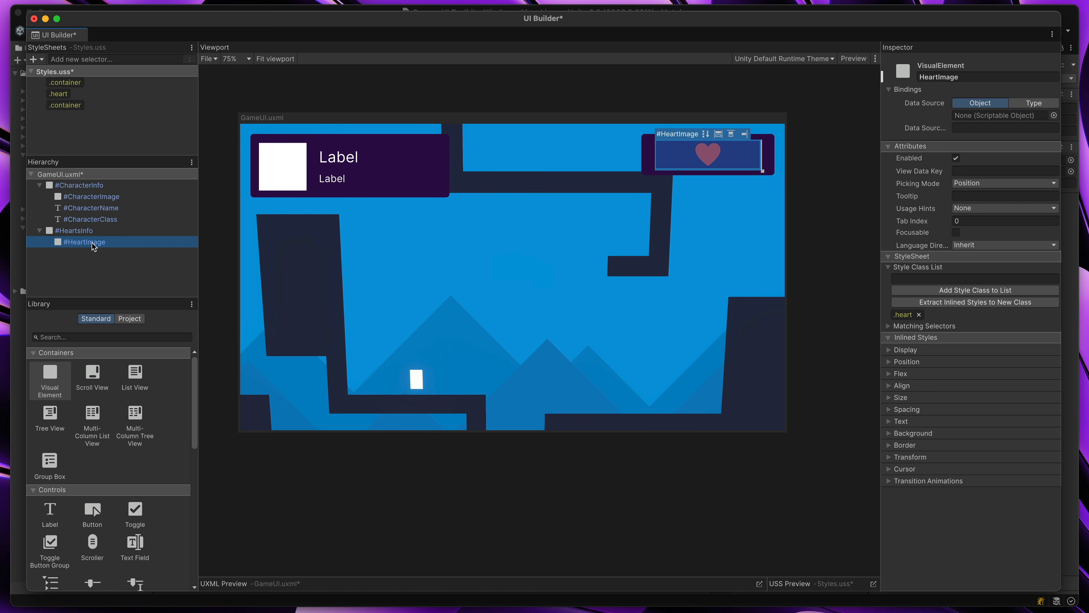
pyautogui.press('super+d')
pyautogui.press('super+d')
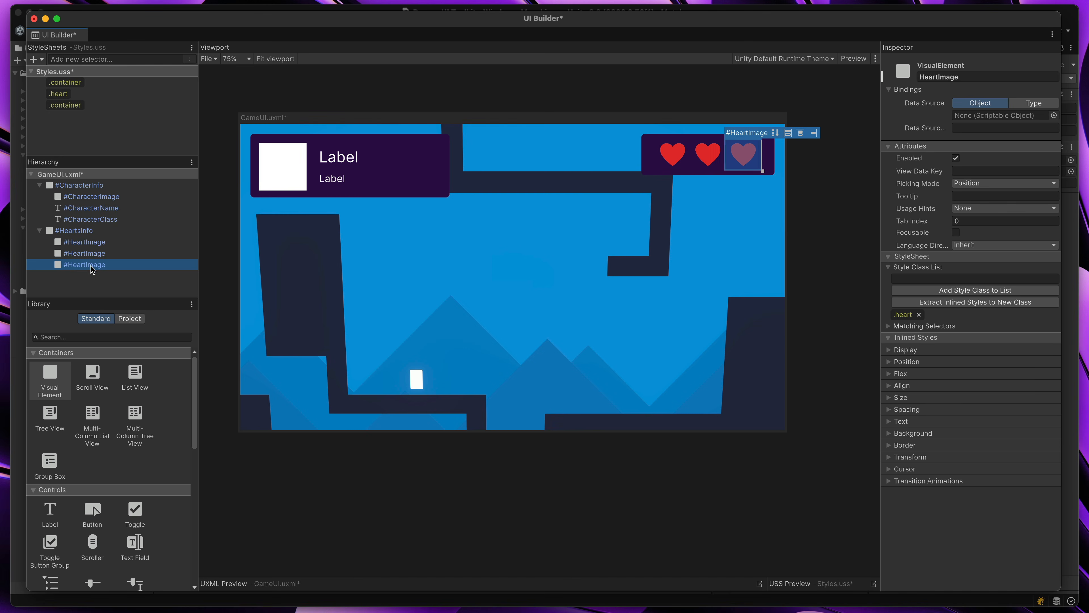
# Adjust the height in the .heart class's size settings, trying a larger and then a smaller value for all hearts
pyautogui.click(59, 93)
pyautogui.click(901, 155)
pyautogui.click(1028, 180)
pyautogui.moveTo(1021, 168)
pyautogui.mouseDown()
pyautogui.moveTo(1000, 169)
pyautogui.moveTo(1025, 170)
pyautogui.mouseUp()
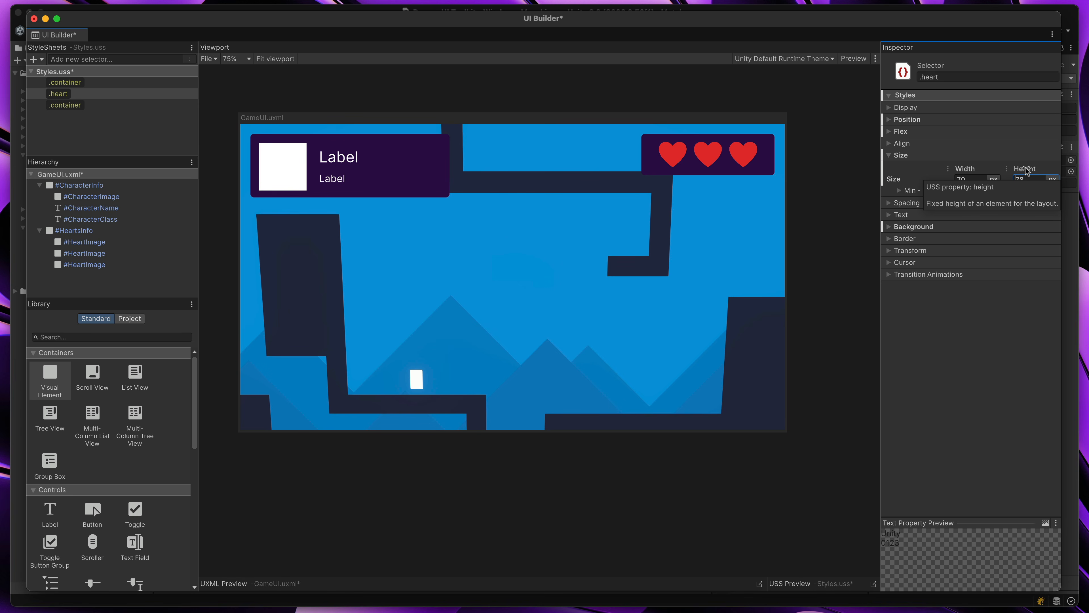
pyautogui.moveTo(1026, 170); pyautogui.dragTo(1021, 168)
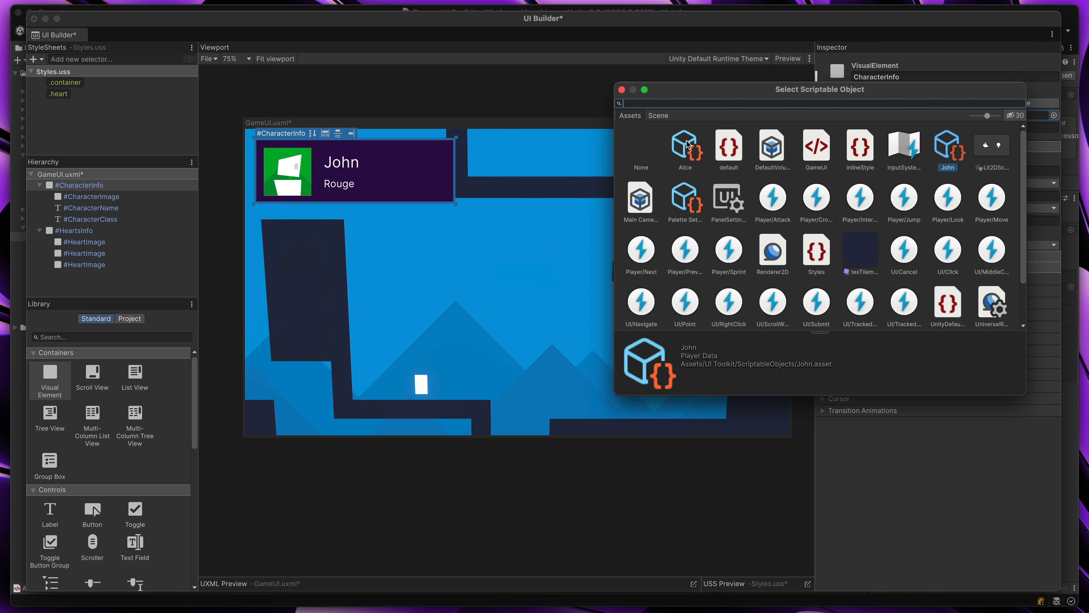
# Set CharacterInfo's data source to the mage's Player Data asset and switch it to the rogue's
pyautogui.click(686, 146)
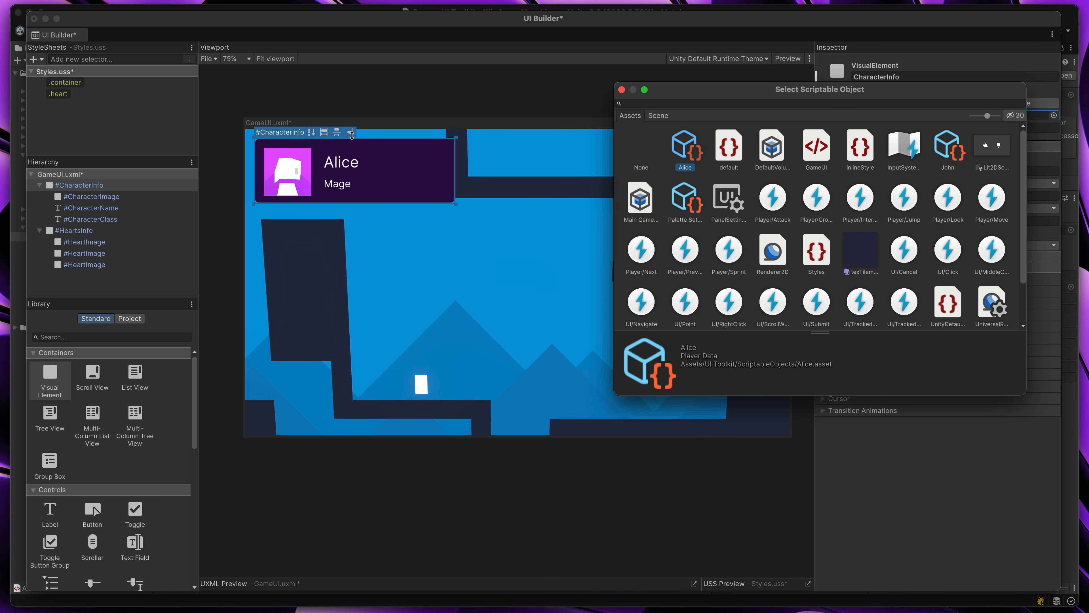
pyautogui.click(957, 151)
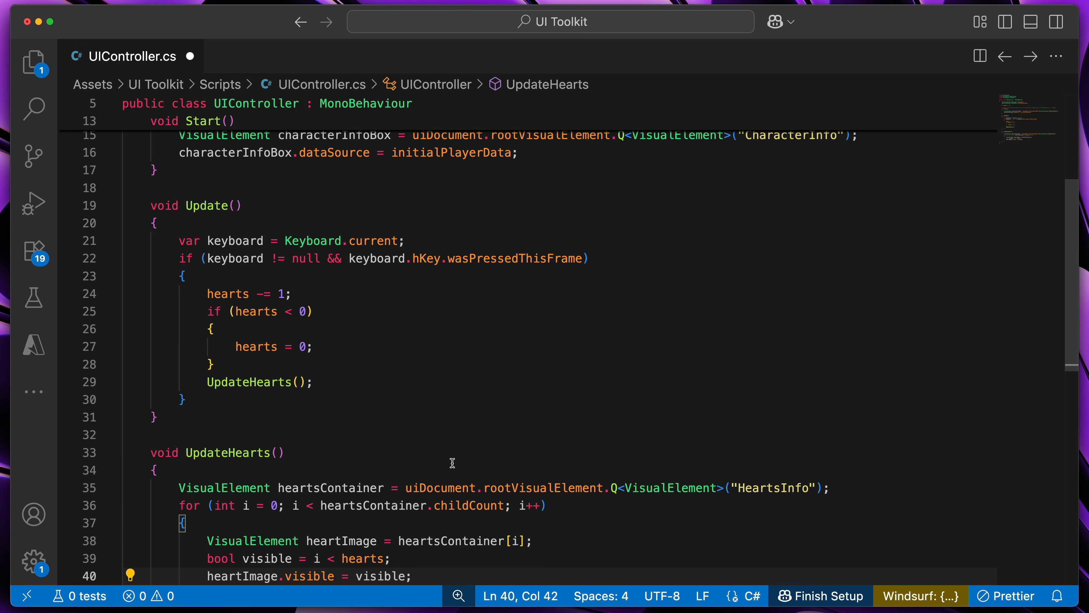
# Save the UIController.cs script with the UpdateHearts loop and open the pause menu in the running Unity game
pyautogui.scroll(-2, 451, 461)
pyautogui.press('super+s')
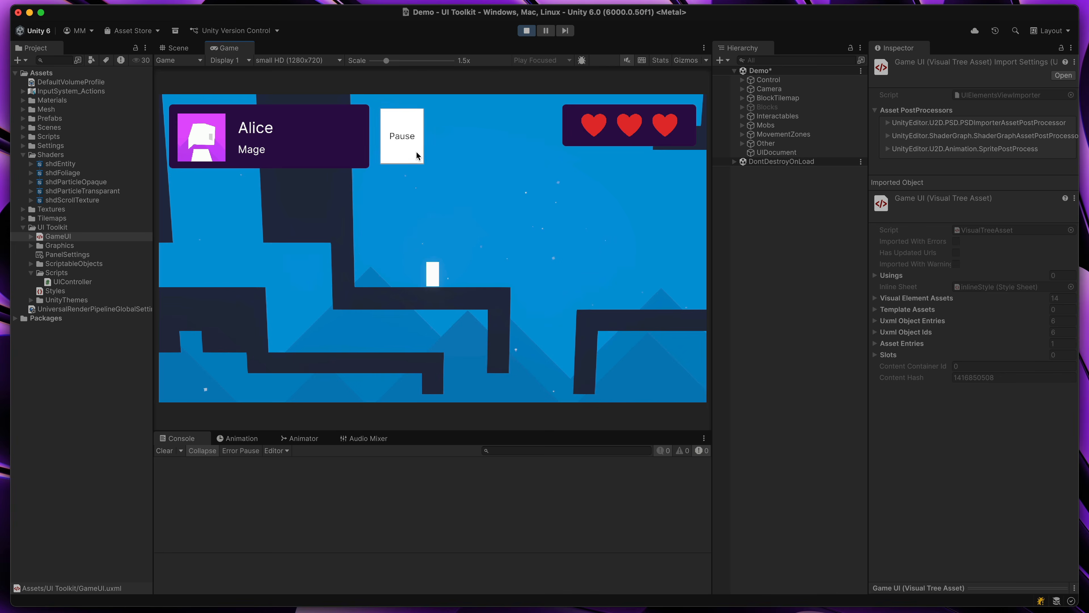
pyautogui.click(416, 155)
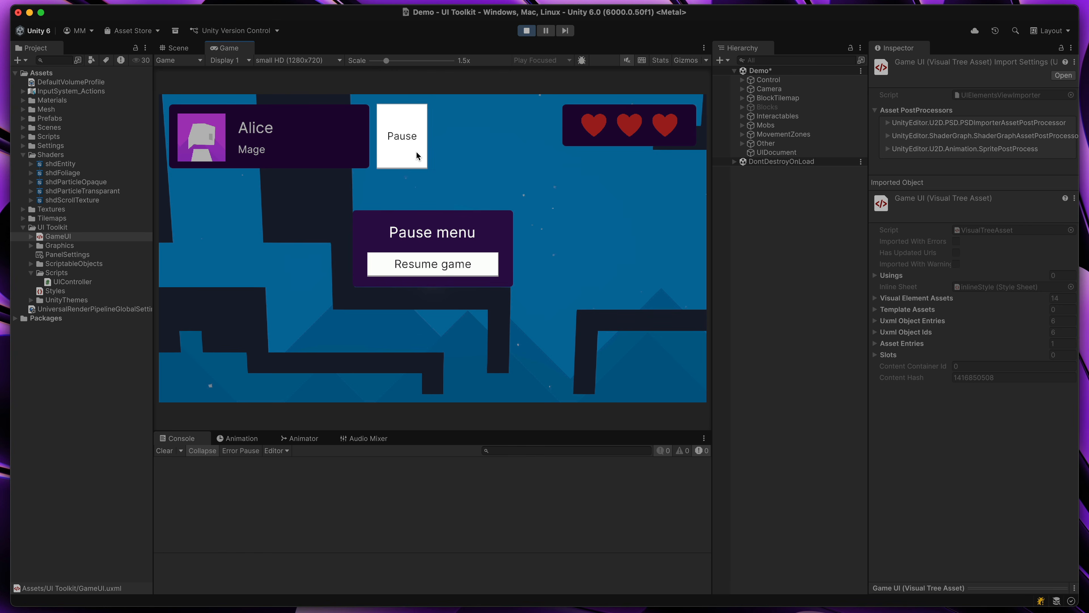